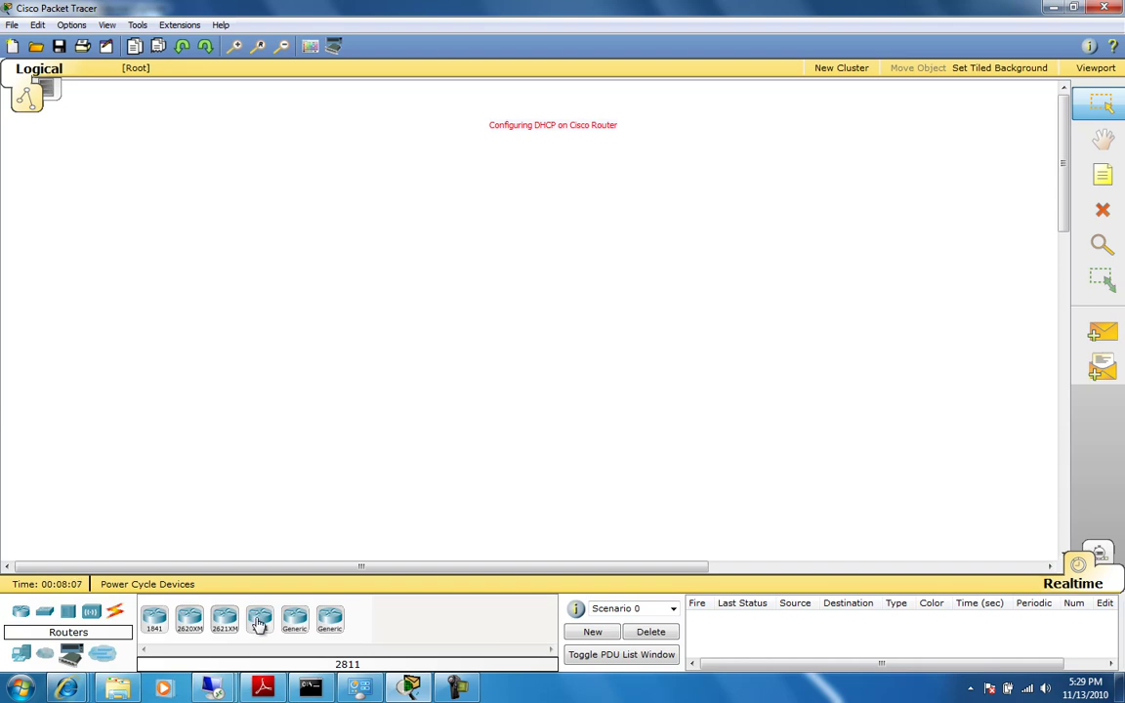
Place a 2811 router in the middle of the workspace and a 3560-24PS multilayer switch to its left
left_click_drag(258, 624, 556, 327)
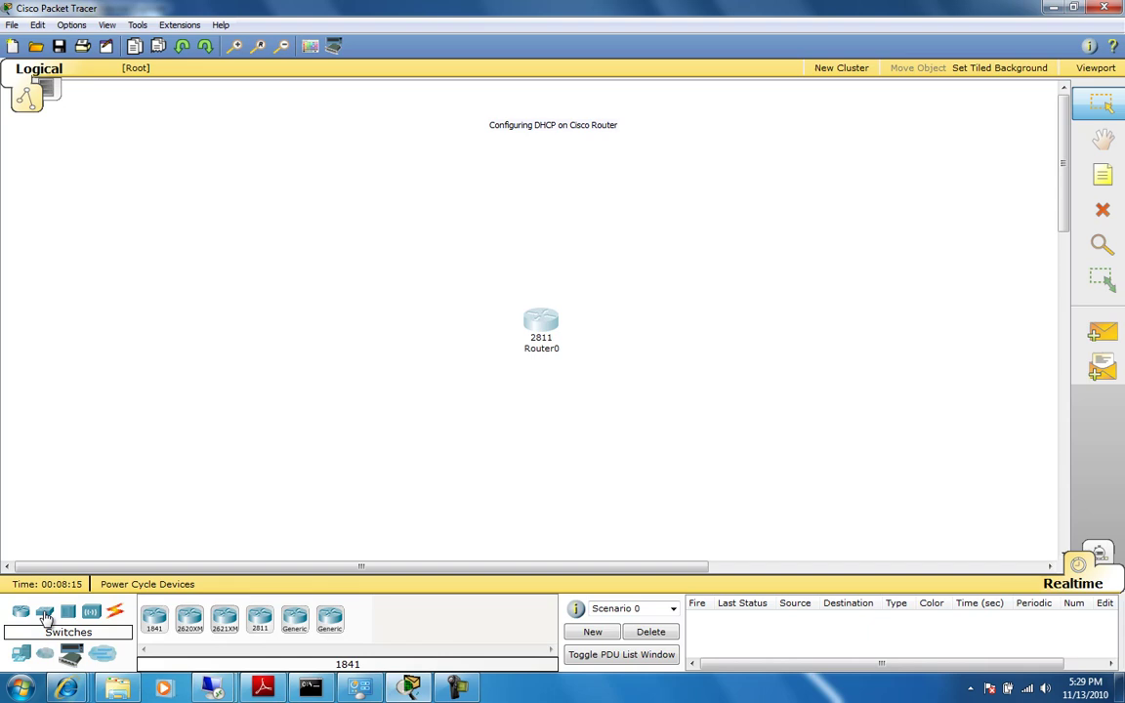
left_click(45, 615)
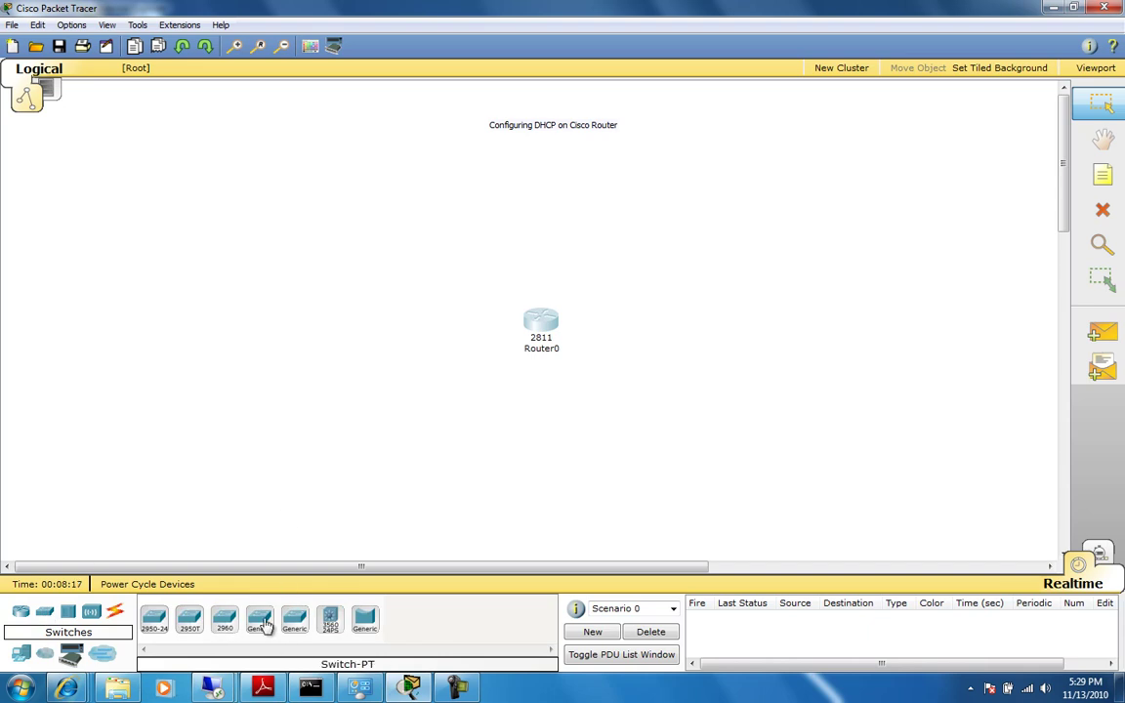
left_click(329, 618)
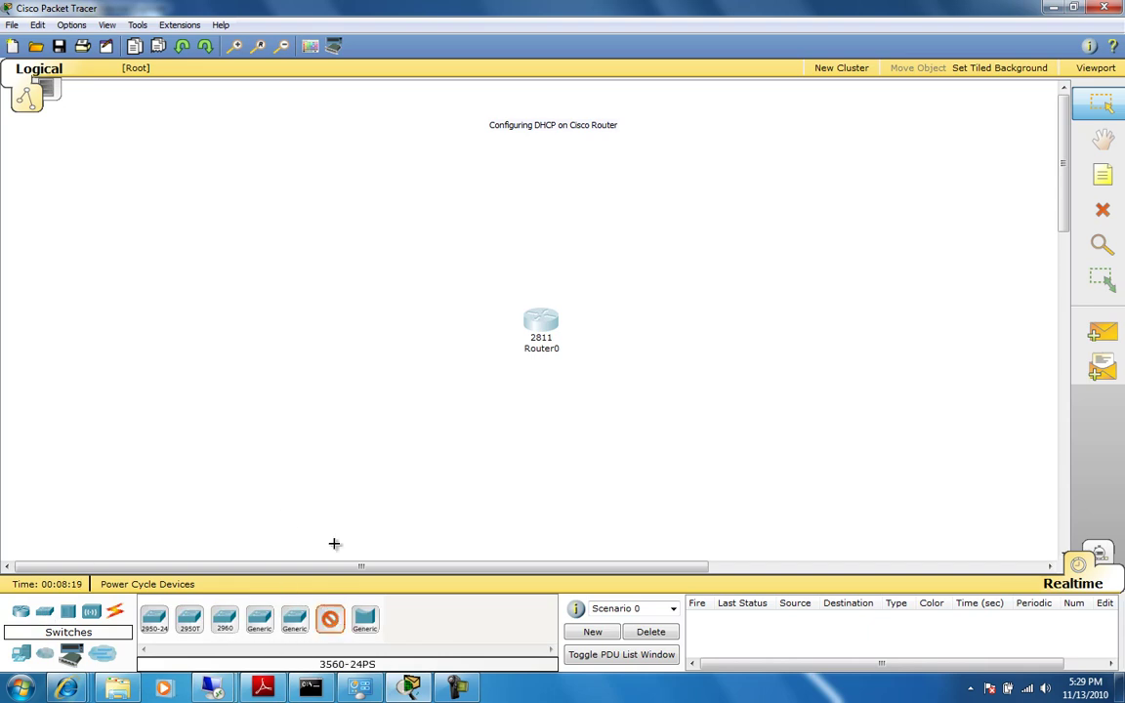
left_click(347, 315)
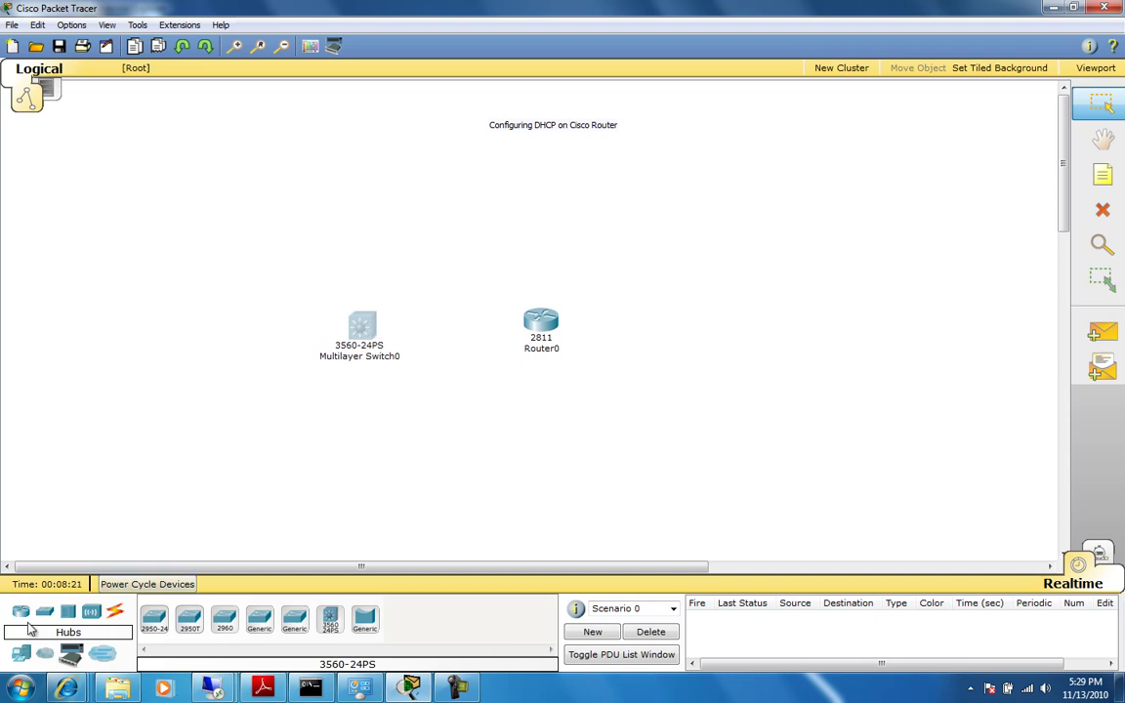
Add three generic PCs around the multilayer switch, one above and two to its left, and space out PC0 and the switch
left_click(21, 653)
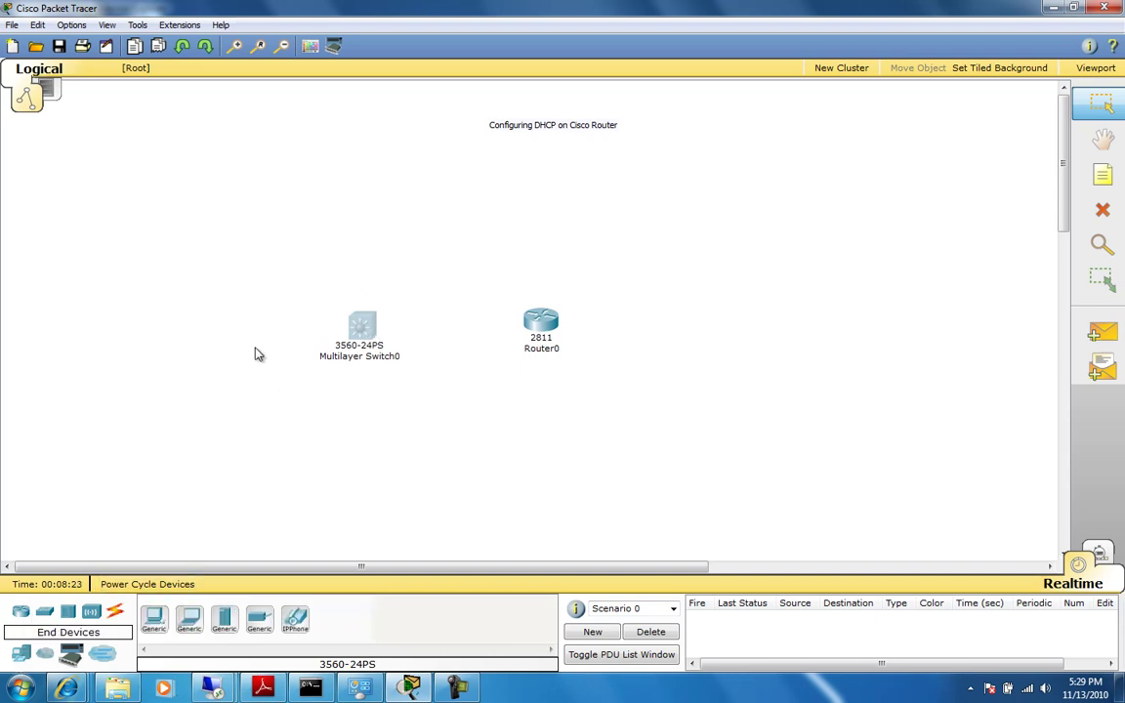
left_click(153, 618)
left_click(328, 247)
left_click(154, 618)
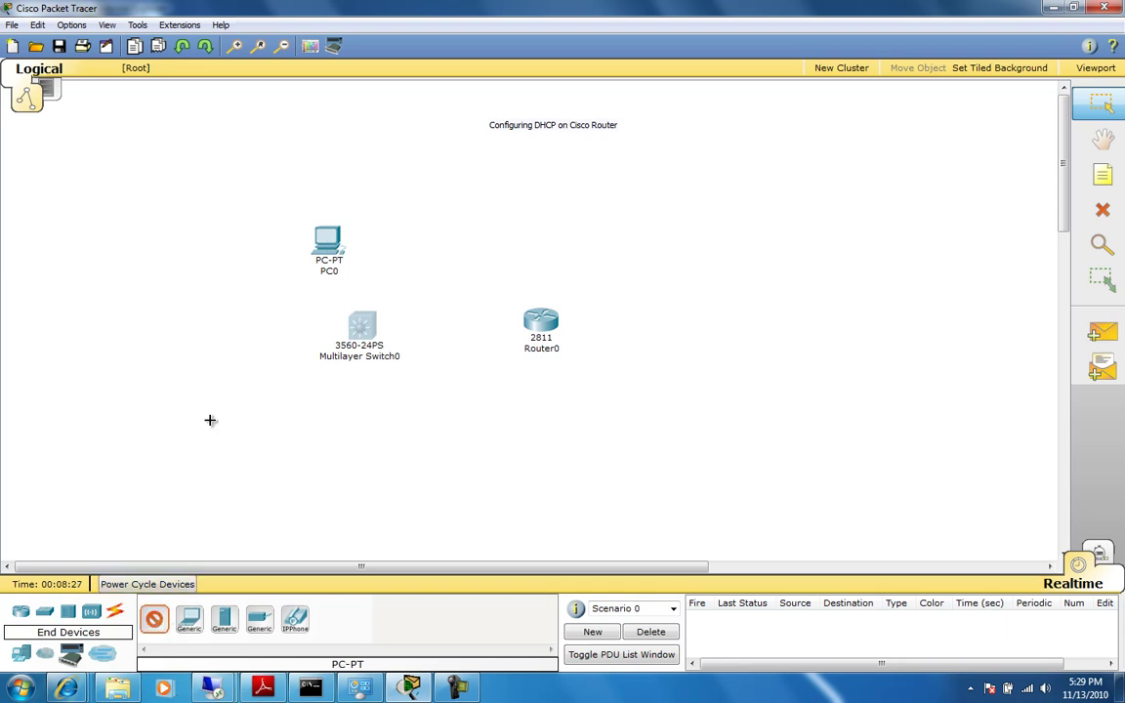
left_click(207, 346)
left_click(153, 618)
left_click(212, 472)
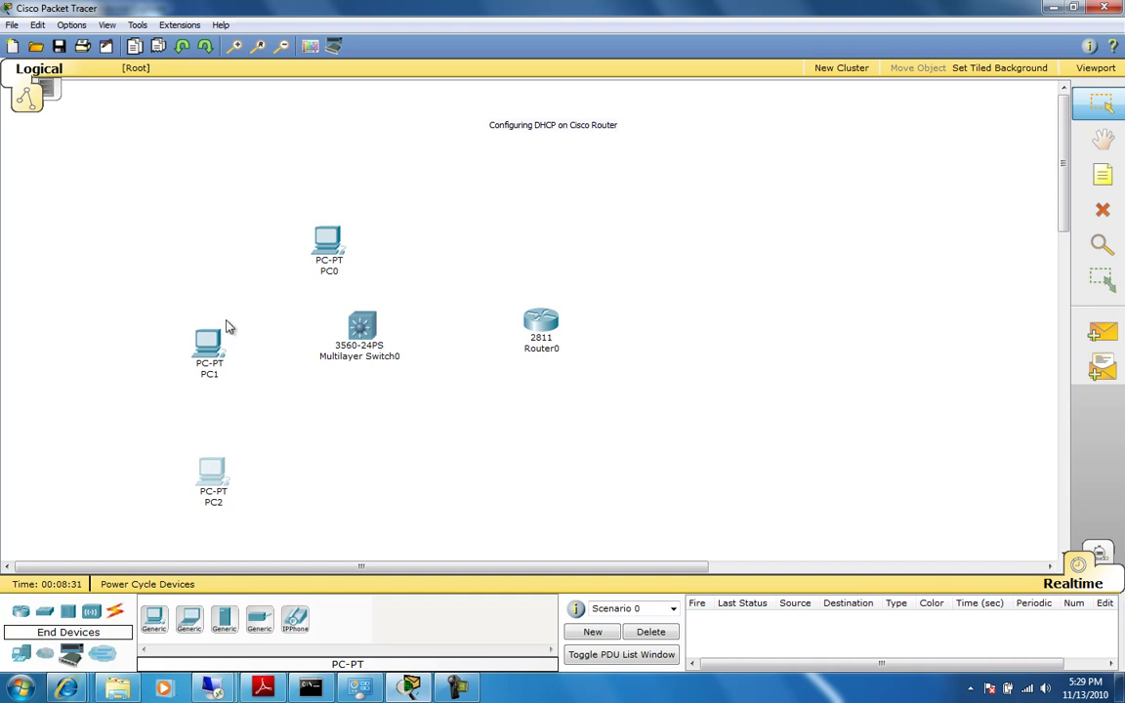
left_click_drag(332, 241, 287, 199)
left_click_drag(368, 342, 361, 333)
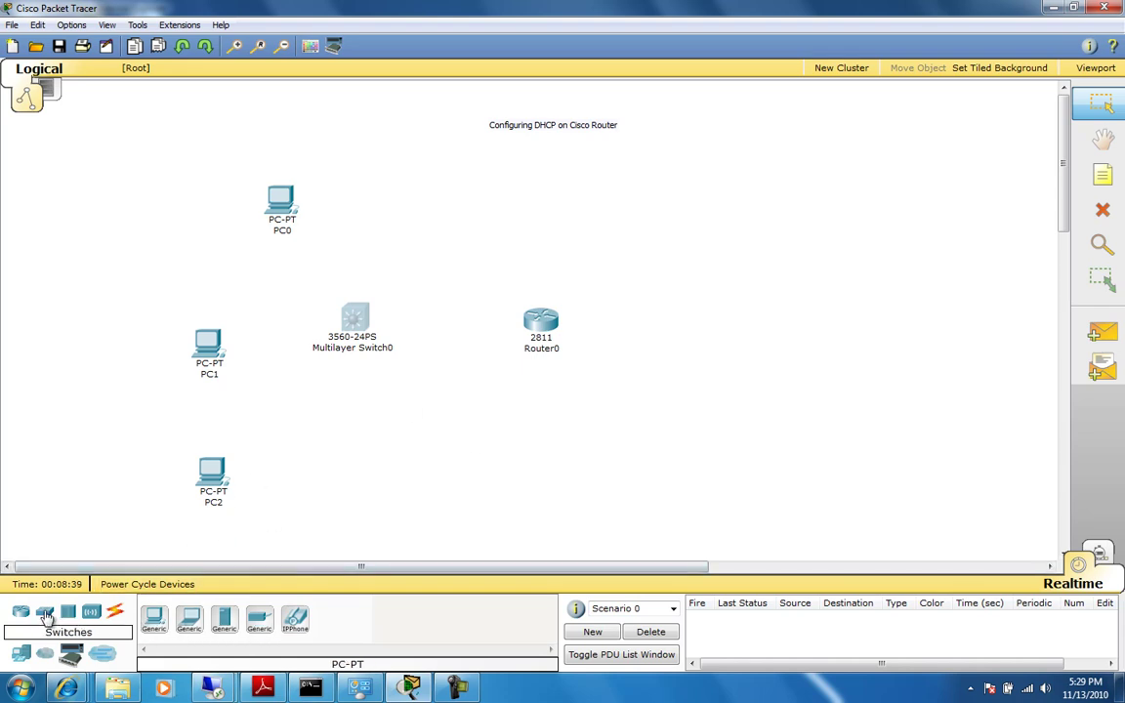
Add a 2960 switch to the right of the router and a generic server below that switch
left_click(46, 615)
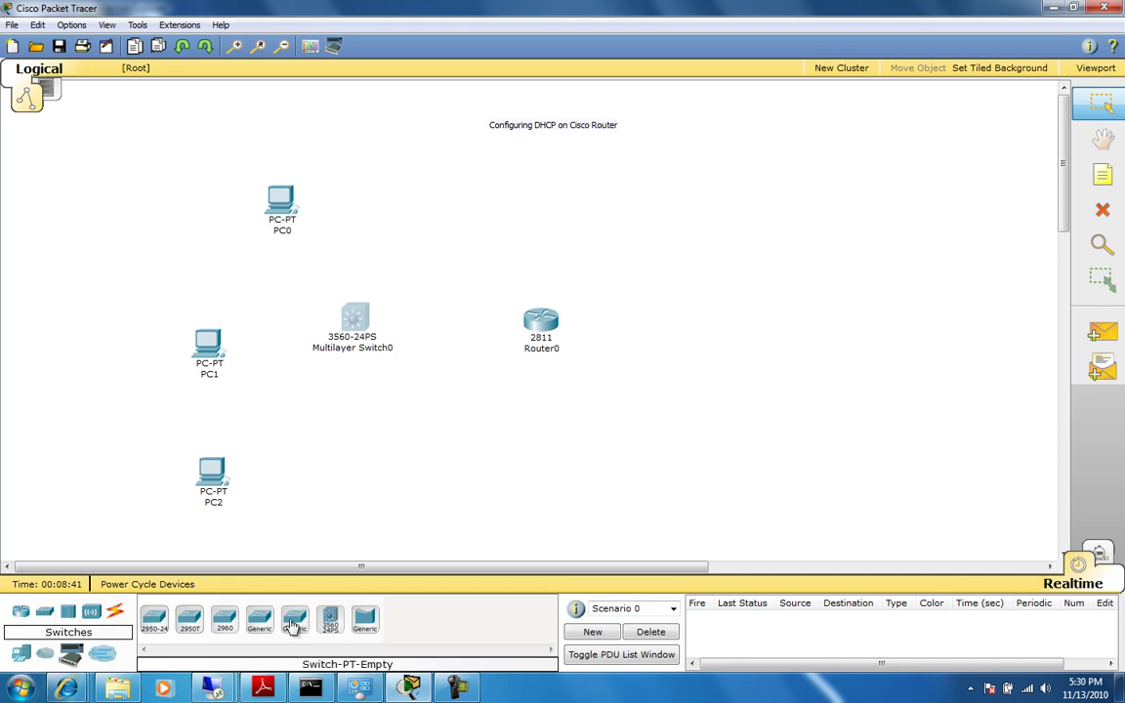
left_click(224, 621)
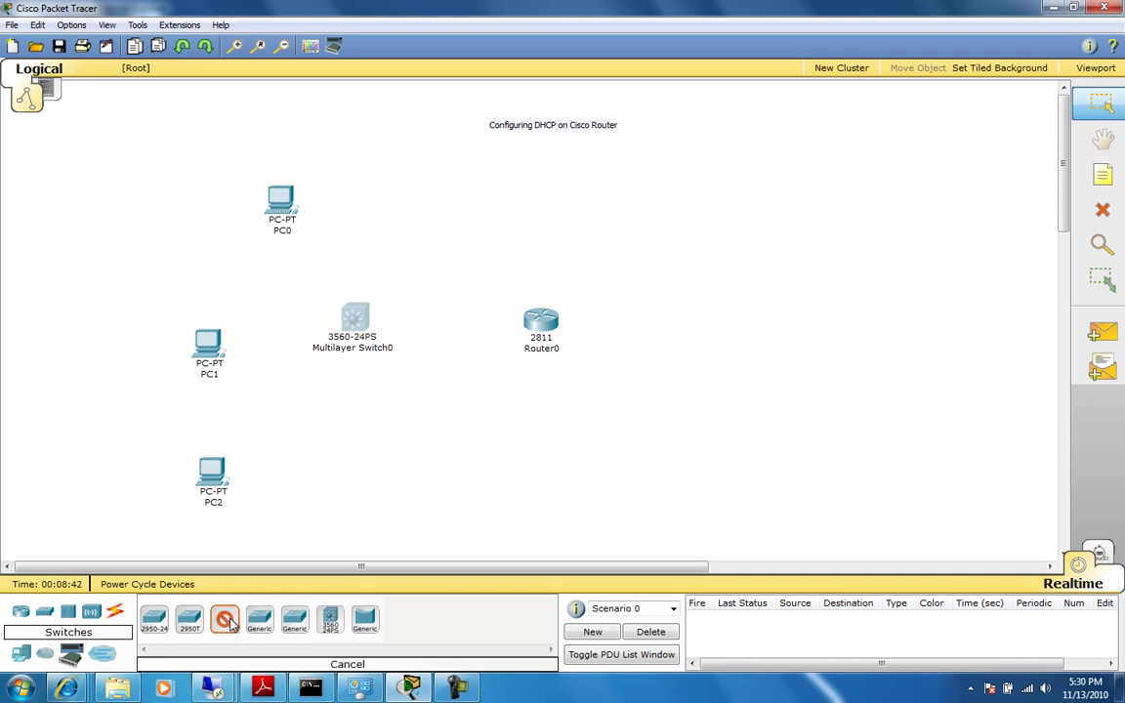
left_click(707, 324)
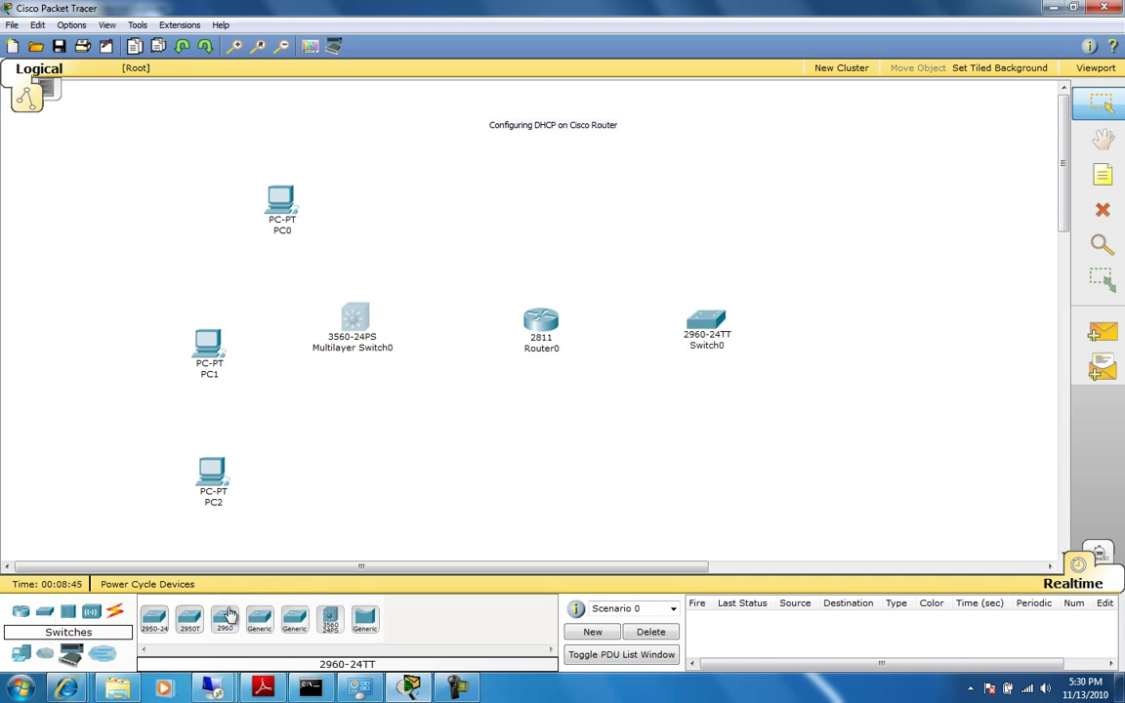
left_click(21, 653)
left_click(223, 618)
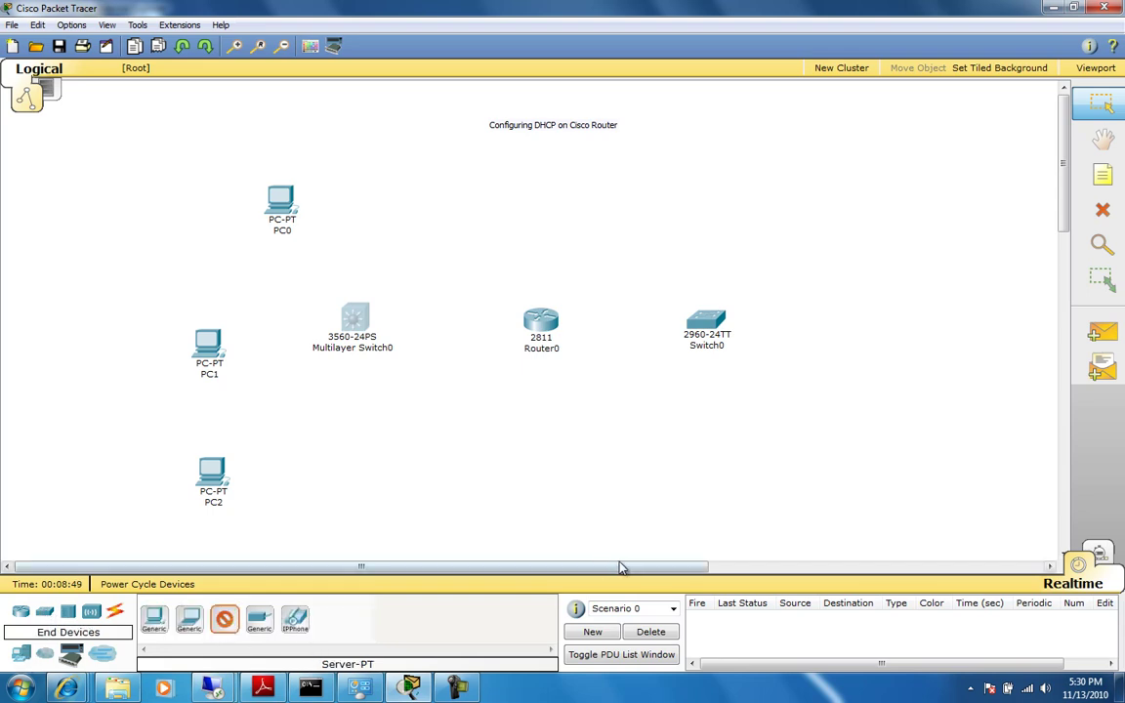
left_click(713, 429)
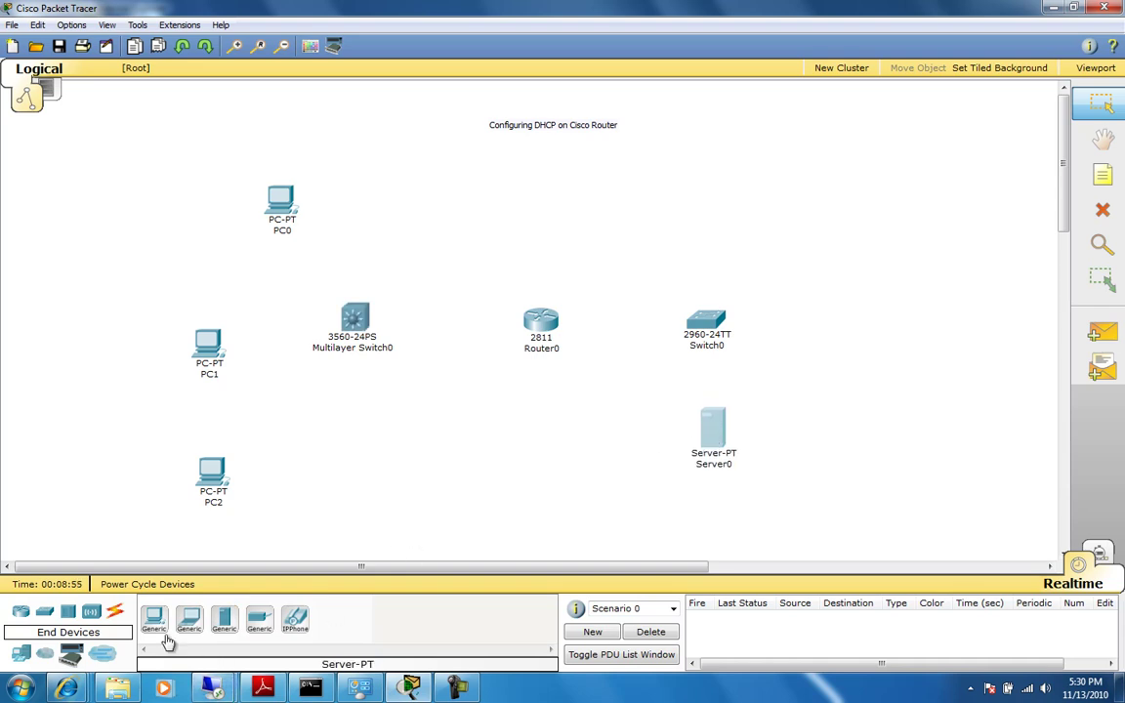
Connect PC0 to FastEthernet0/1 of the multilayer switch with a copper straight-through cable
left_click(114, 613)
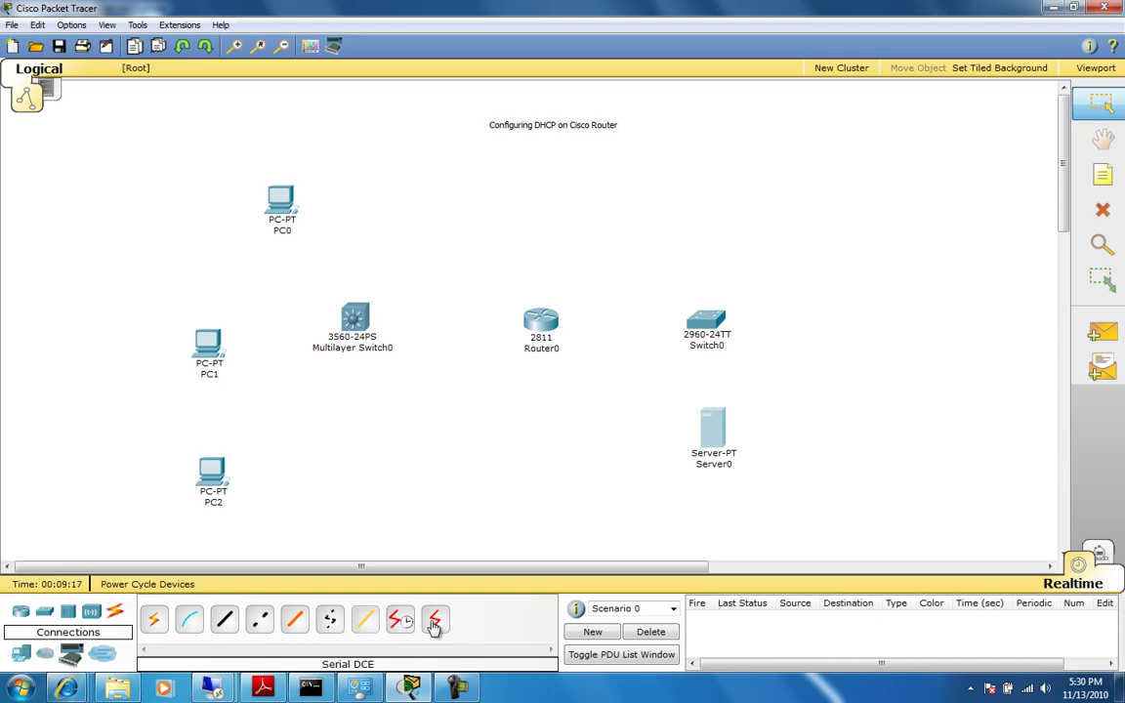
left_click(223, 619)
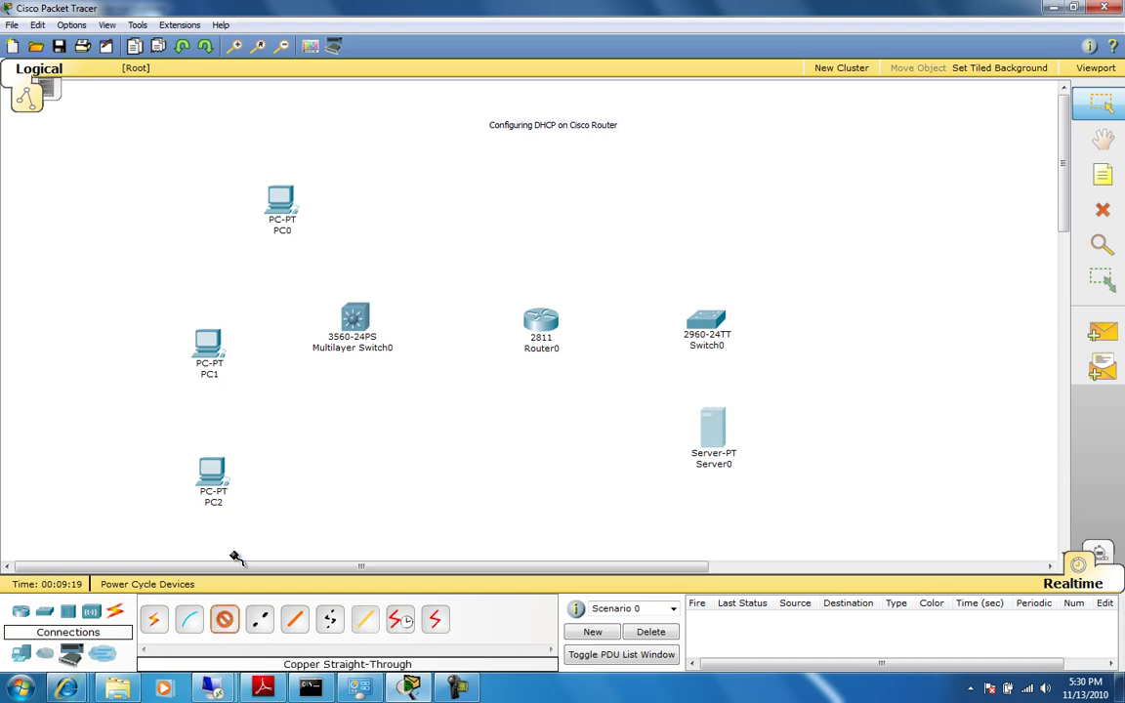
left_click(281, 202)
left_click(289, 216)
left_click(340, 311)
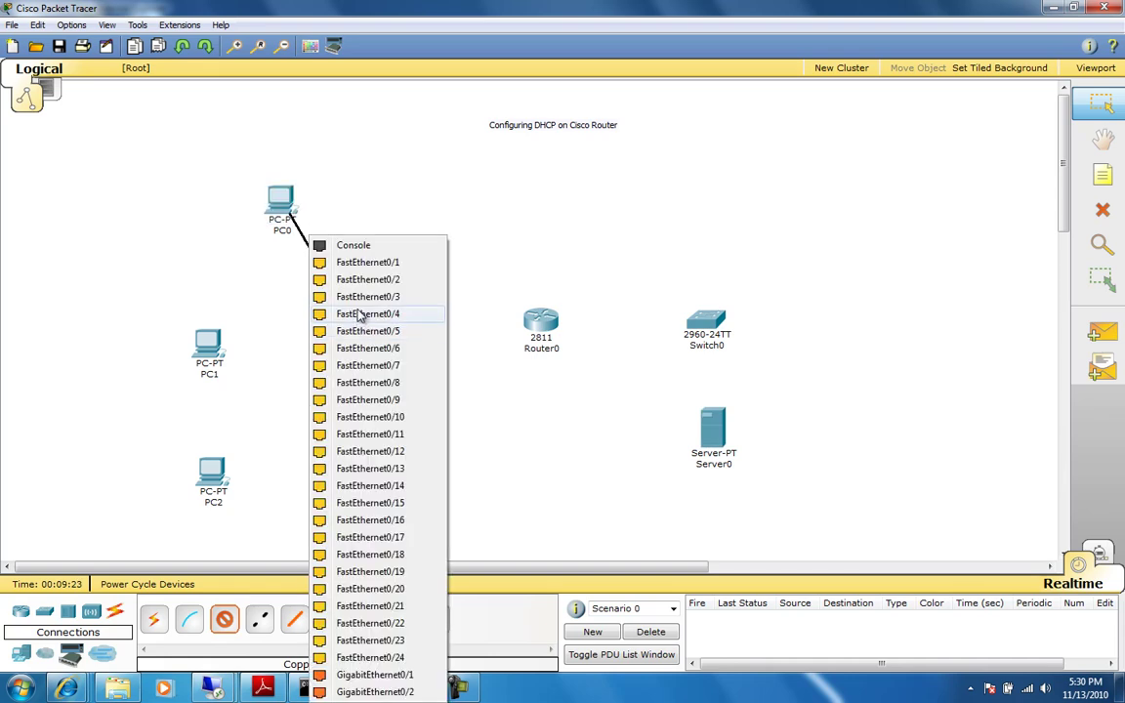
left_click(332, 260)
Connect PC1 to FastEthernet0/5 of the multilayer switch with a copper straight-through cable
left_click(225, 619)
left_click(203, 340)
left_click(246, 357)
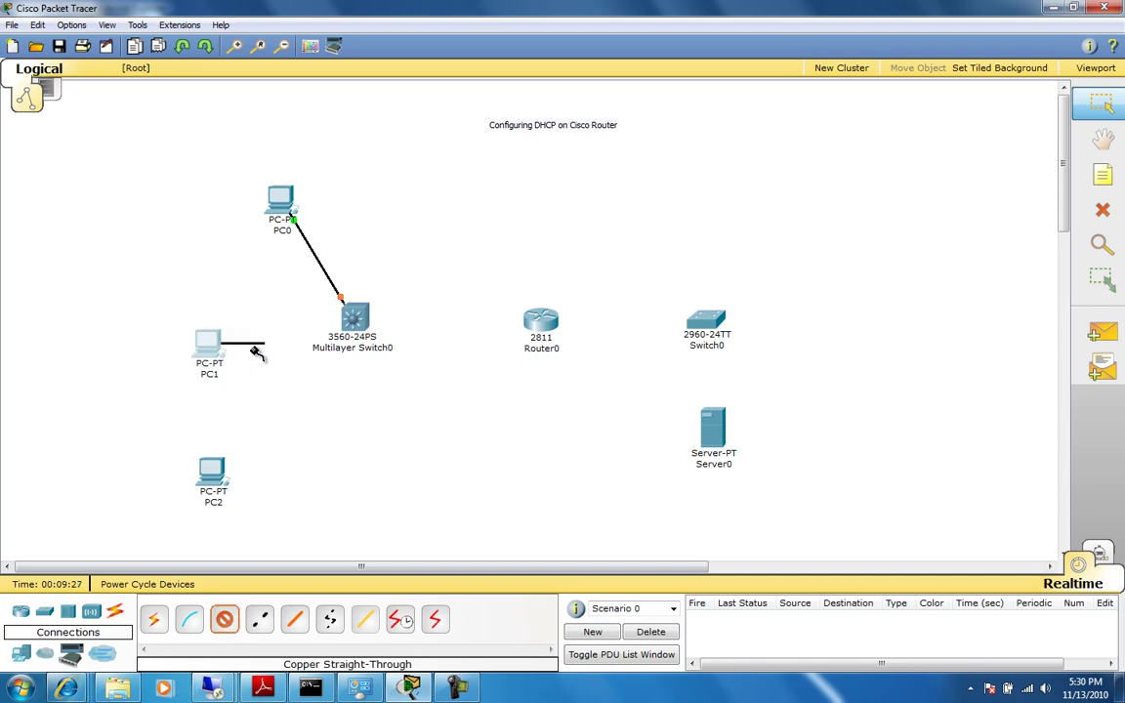
left_click(354, 330)
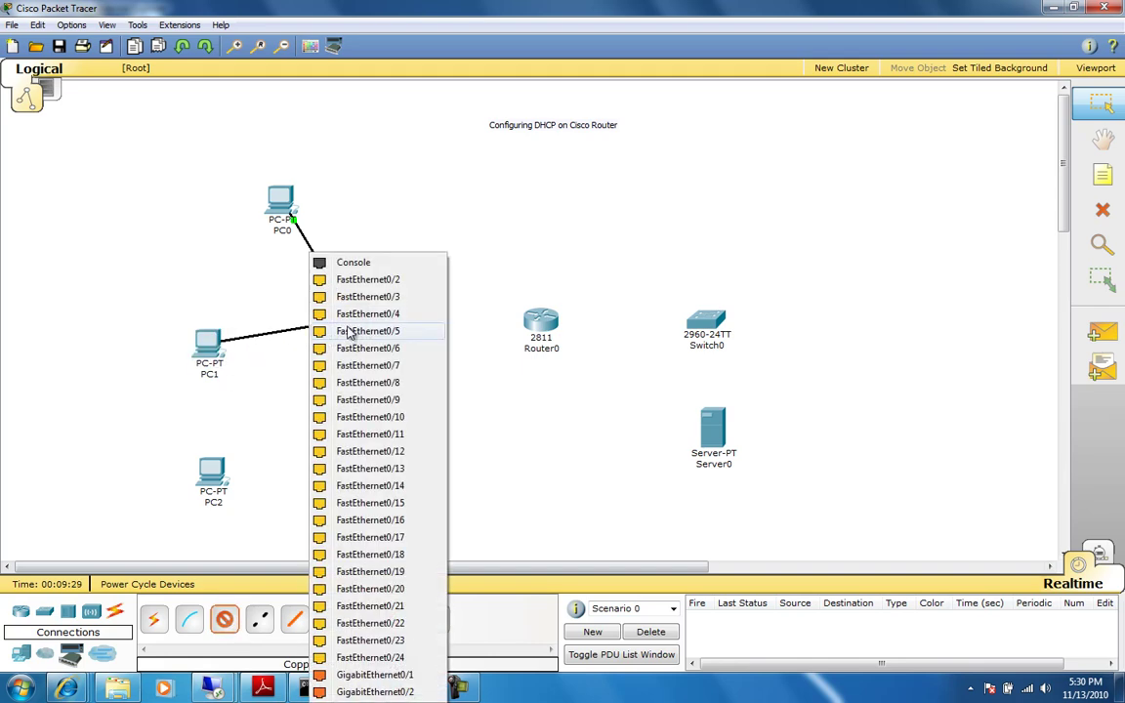
left_click(349, 333)
Connect PC2 to a FastEthernet port of the multilayer switch with a copper straight-through cable
left_click(225, 619)
left_click(223, 466)
left_click(244, 480)
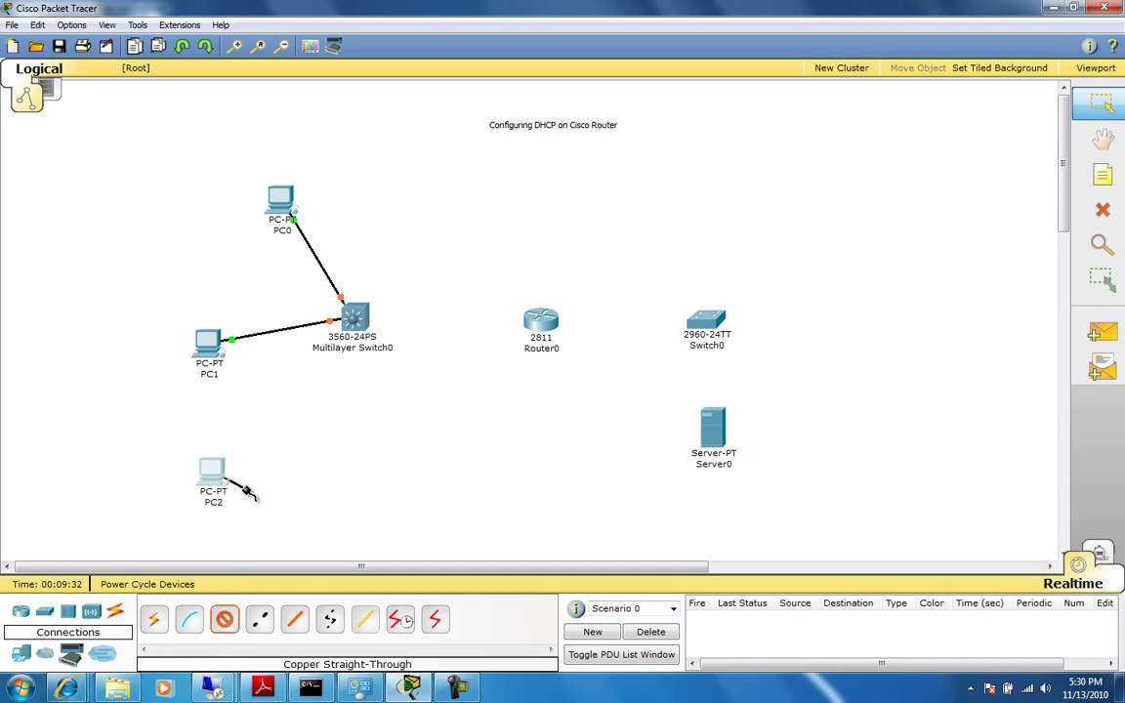
left_click(349, 337)
left_click(359, 329)
Connect the multilayer switch to the router's FastEthernet0/0 port with a copper straight-through cable
left_click(224, 619)
left_click(337, 310)
left_click(385, 333)
left_click(540, 327)
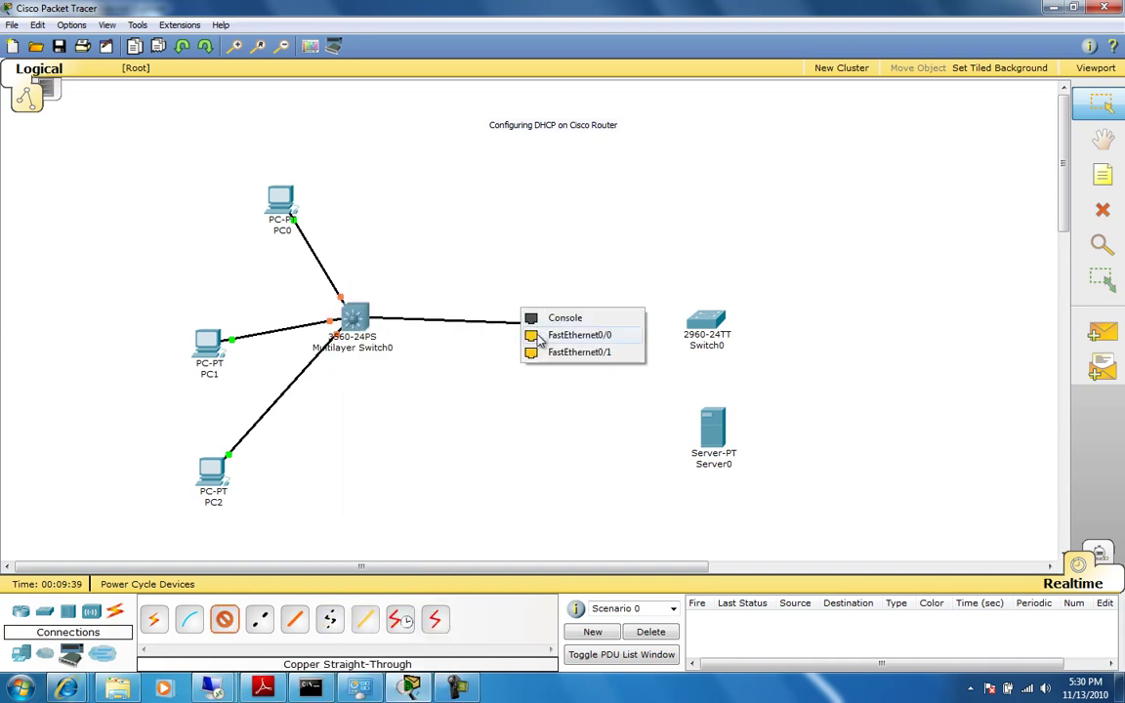
left_click(540, 336)
Connect the router's FastEthernet0/1 port to the 2960 switch with a copper straight-through cable
left_click(223, 619)
left_click(527, 318)
left_click(550, 335)
left_click(703, 328)
left_click(711, 329)
Connect the 2960 switch to Server0 with a copper straight-through cable
left_click(223, 621)
left_click(705, 322)
left_click(652, 332)
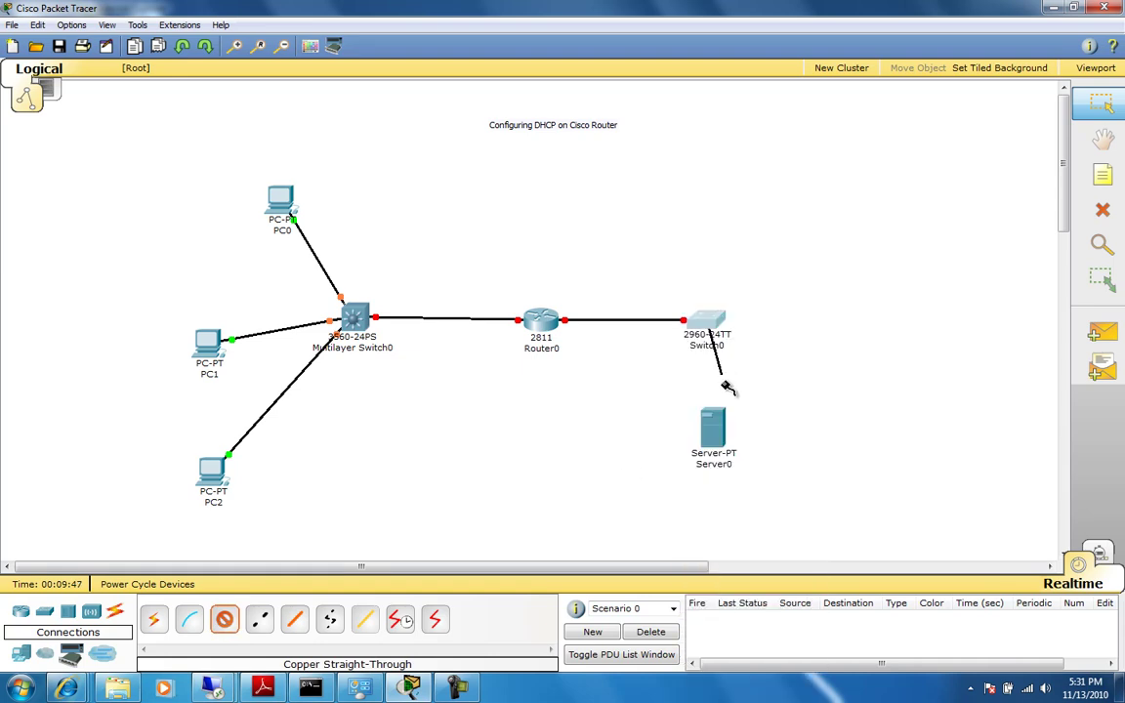
left_click(695, 414)
left_click(694, 421)
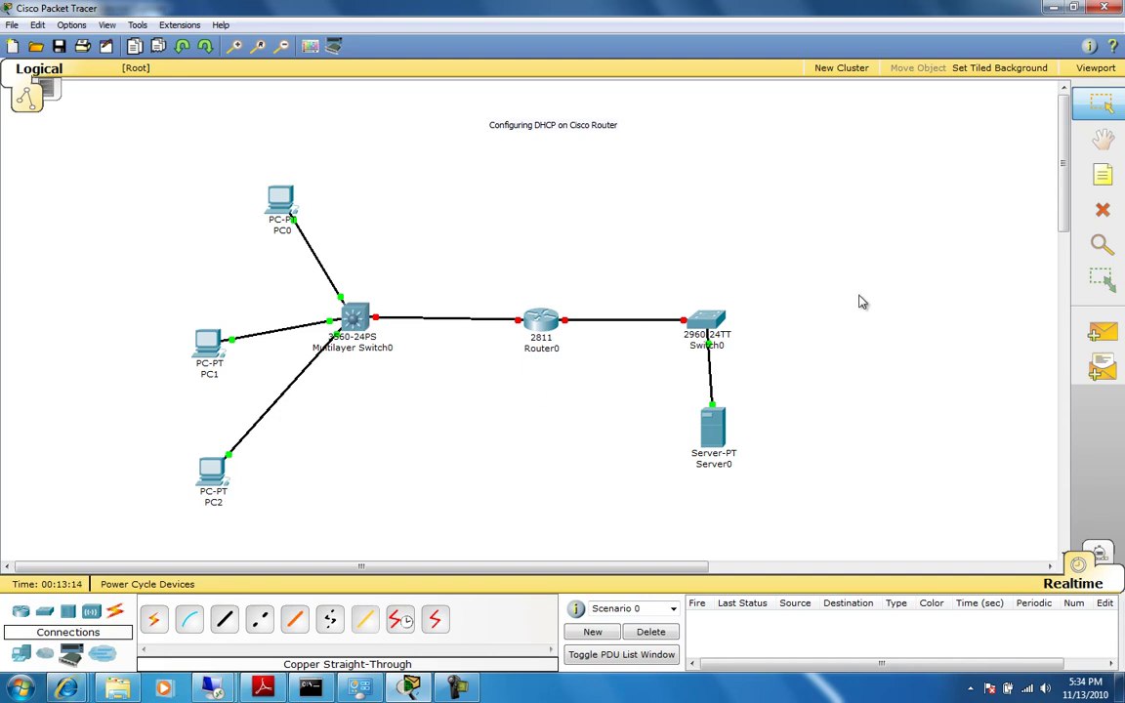
Add the note FA0/0 above the link between the multilayer switch and the router
left_click(1102, 176)
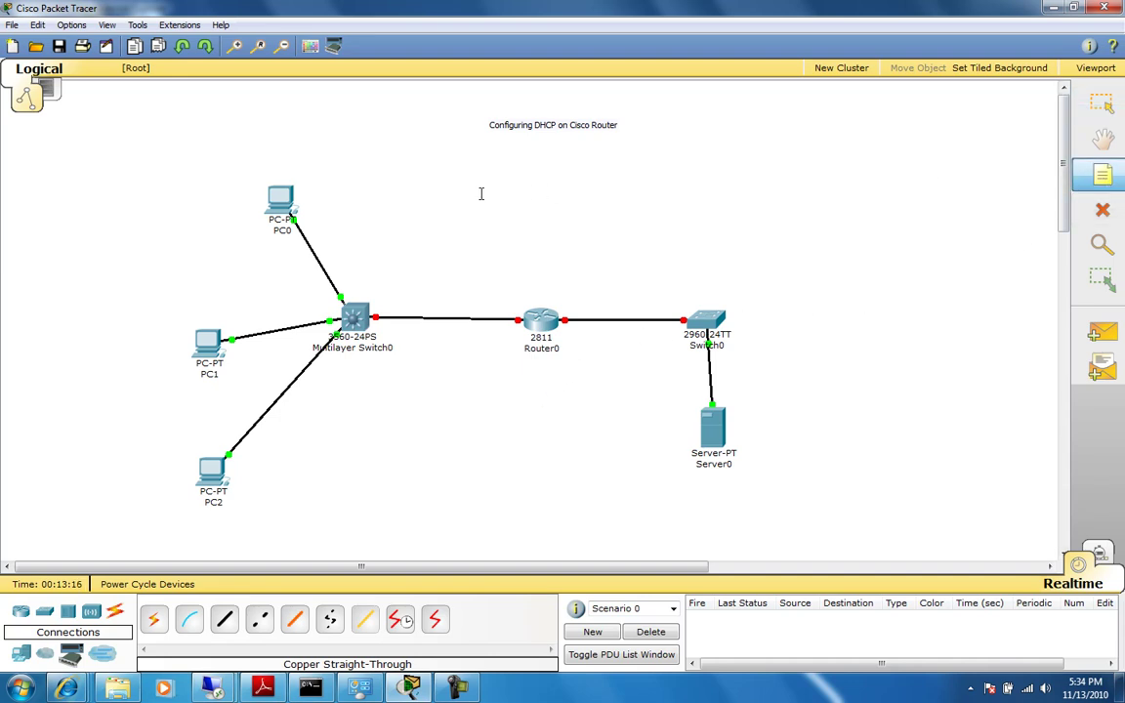
left_click(484, 293)
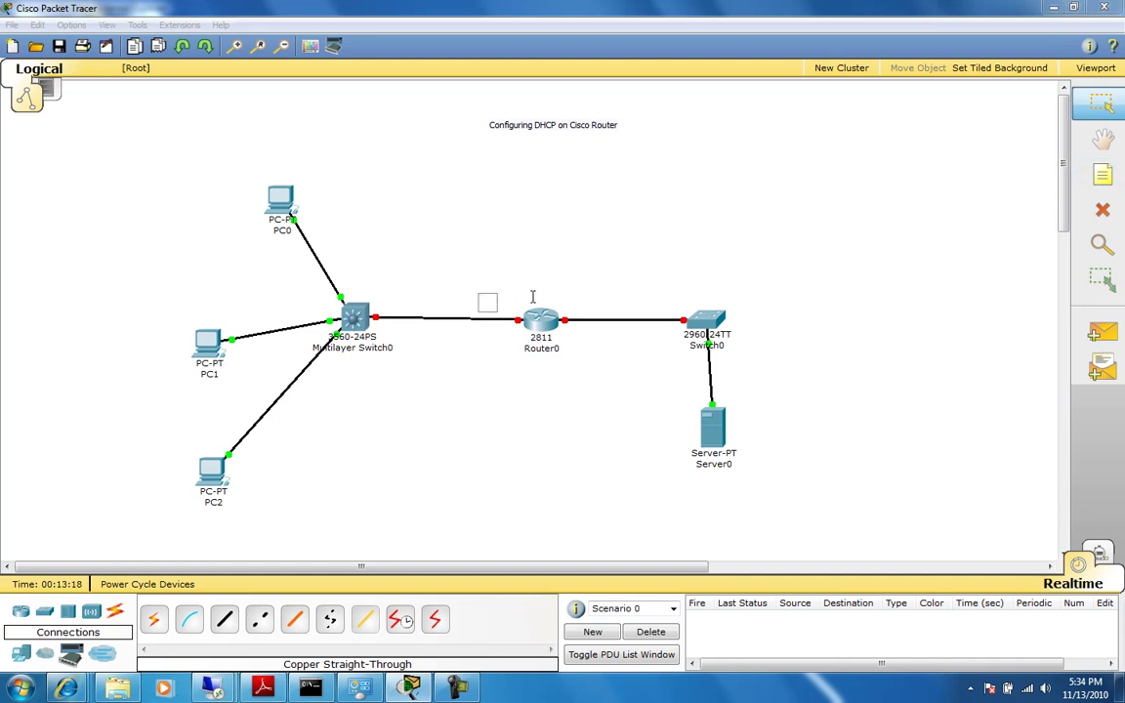
type("FA0/0")
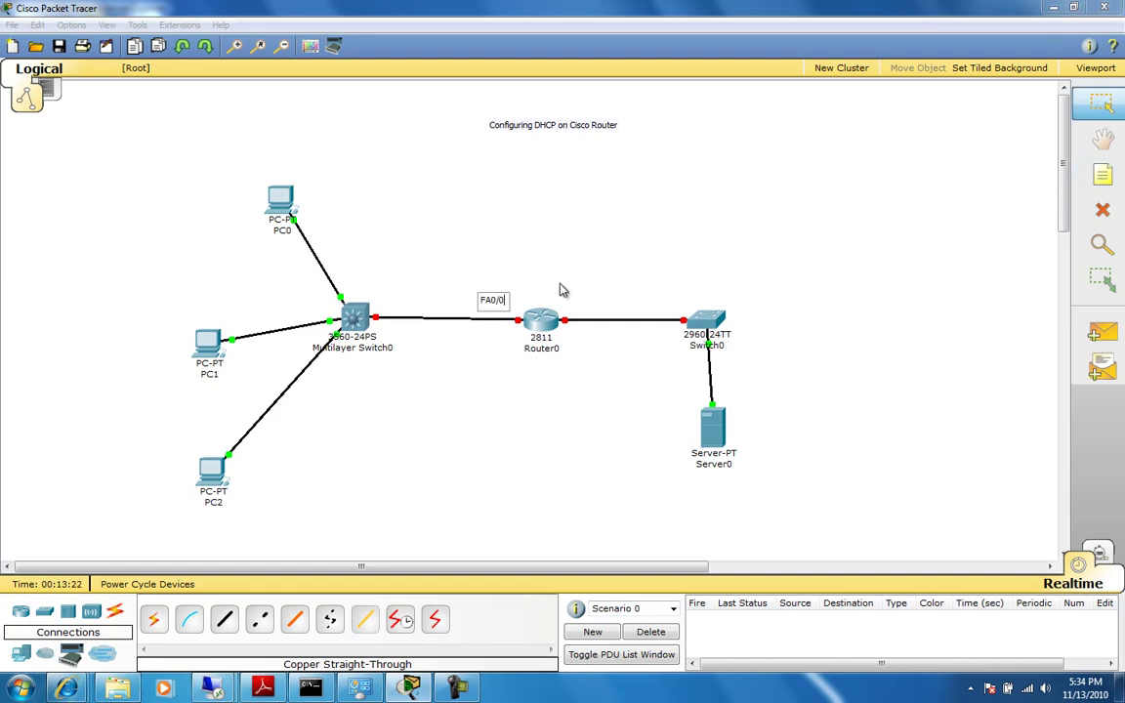
left_click(560, 289)
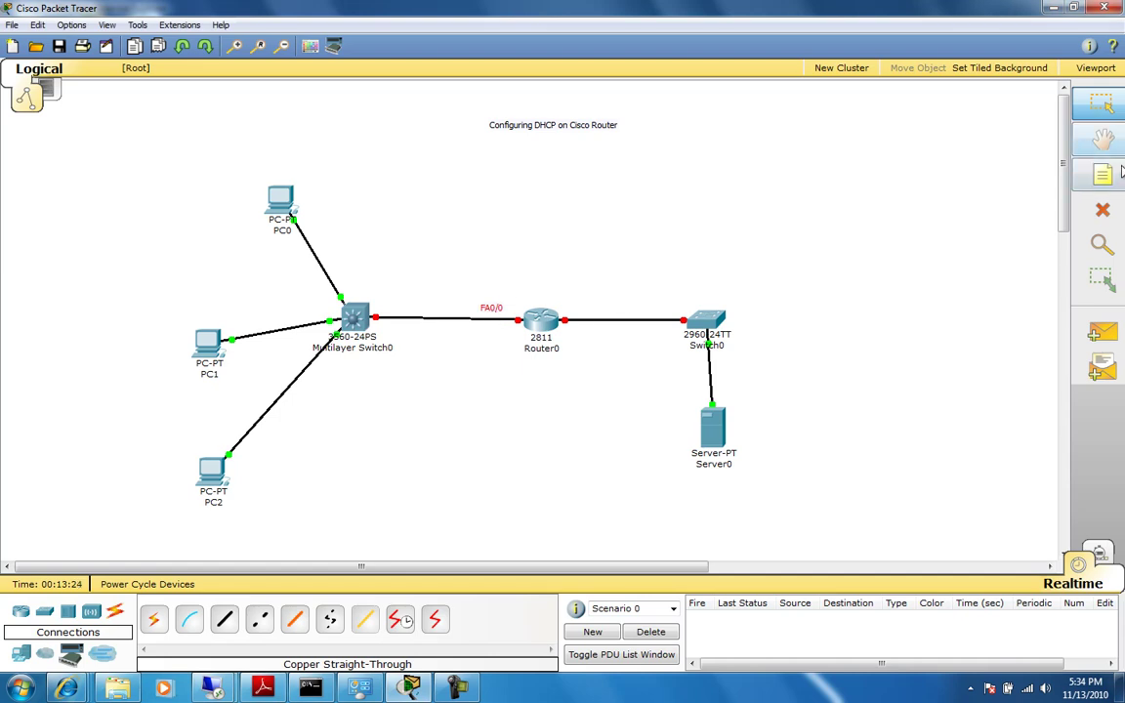
Add the note FA0/1 and position it above the link between the router and the 2960 switch
key("n")
left_click(593, 244)
type("FA0")
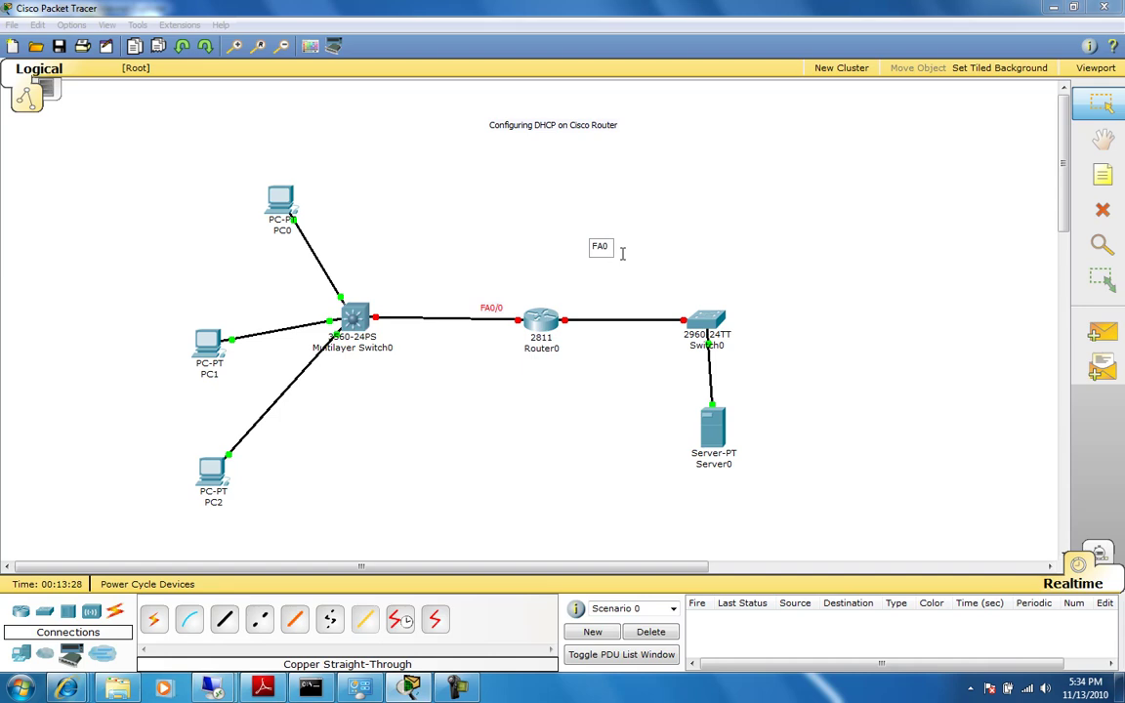
type("/1")
left_click(625, 256)
left_click_drag(608, 252, 600, 318)
Open Router0's command-line interface and answer no to the initial configuration dialog
left_click(544, 323)
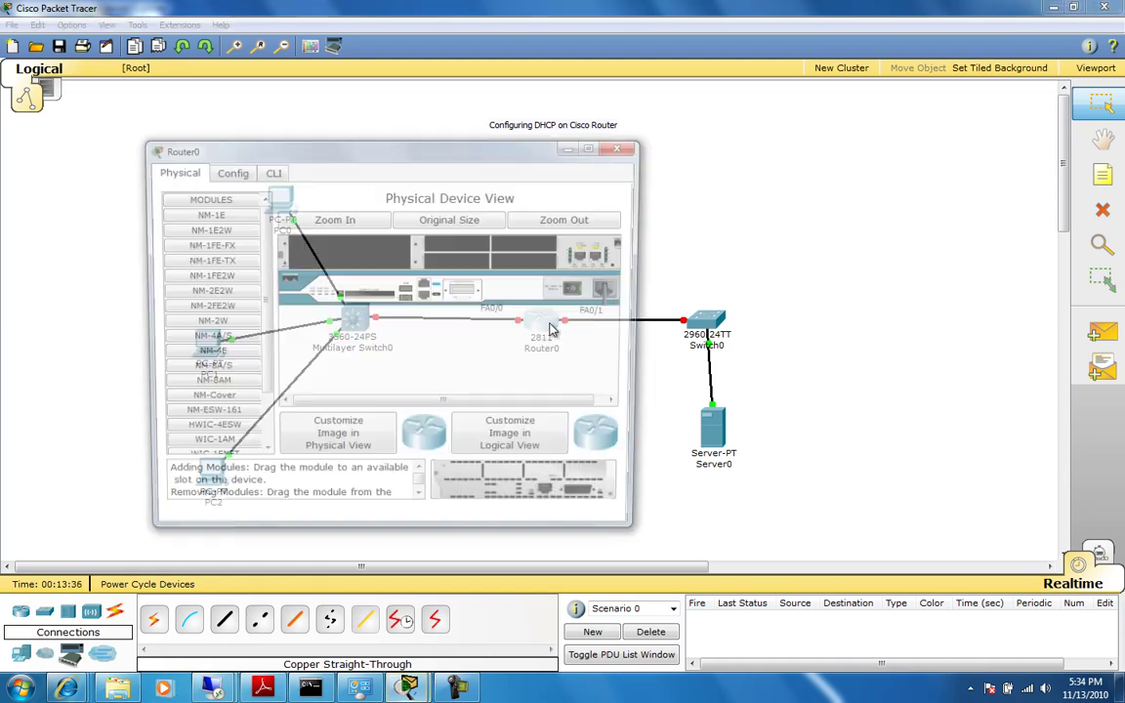
left_click_drag(389, 150, 693, 126)
left_click(576, 142)
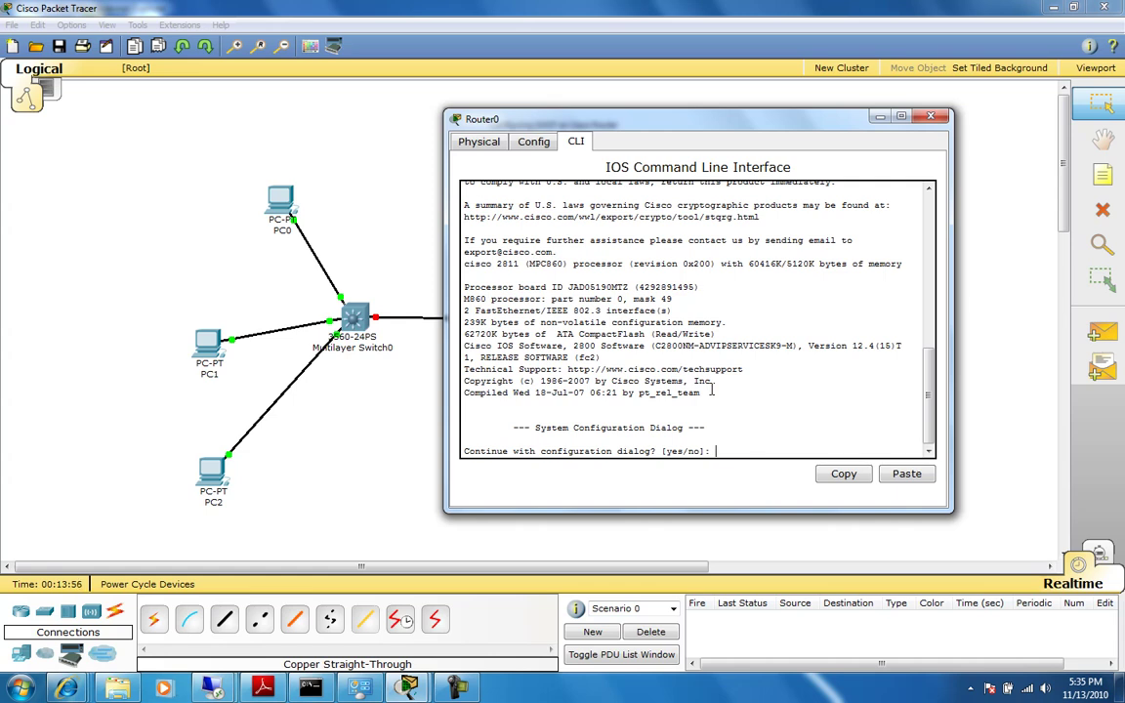
key("Return")
key("Return")
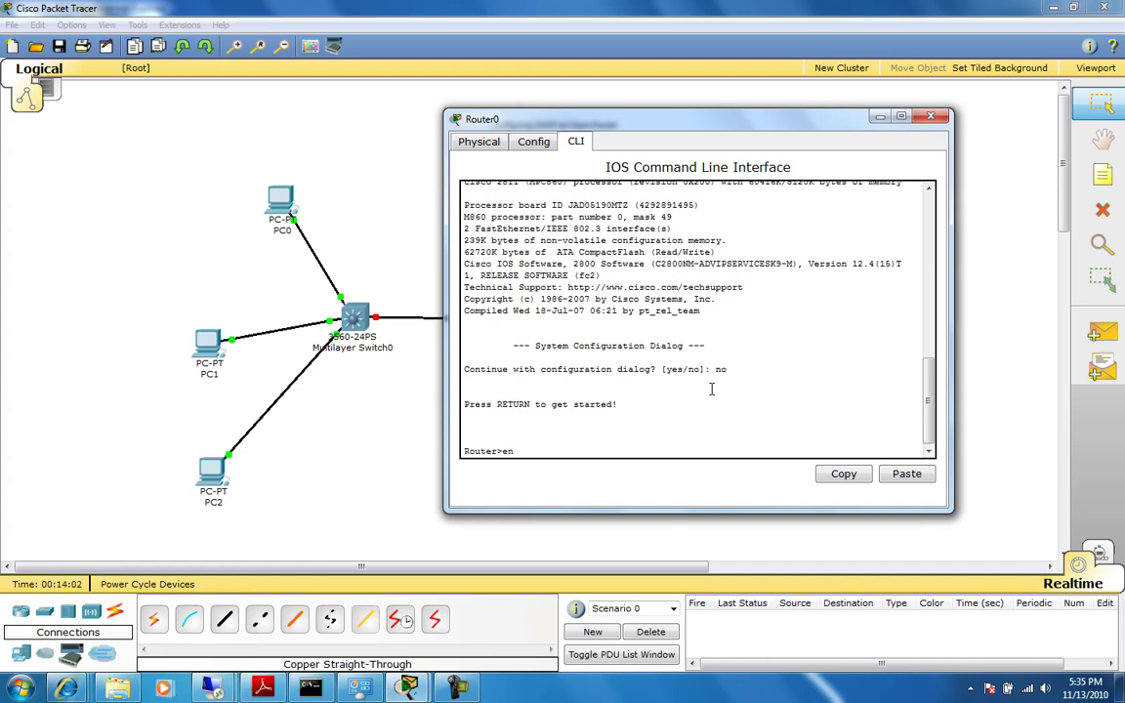
Enter privileged mode with en and global configuration mode with conf t on Router0
type("en")
key("Return")
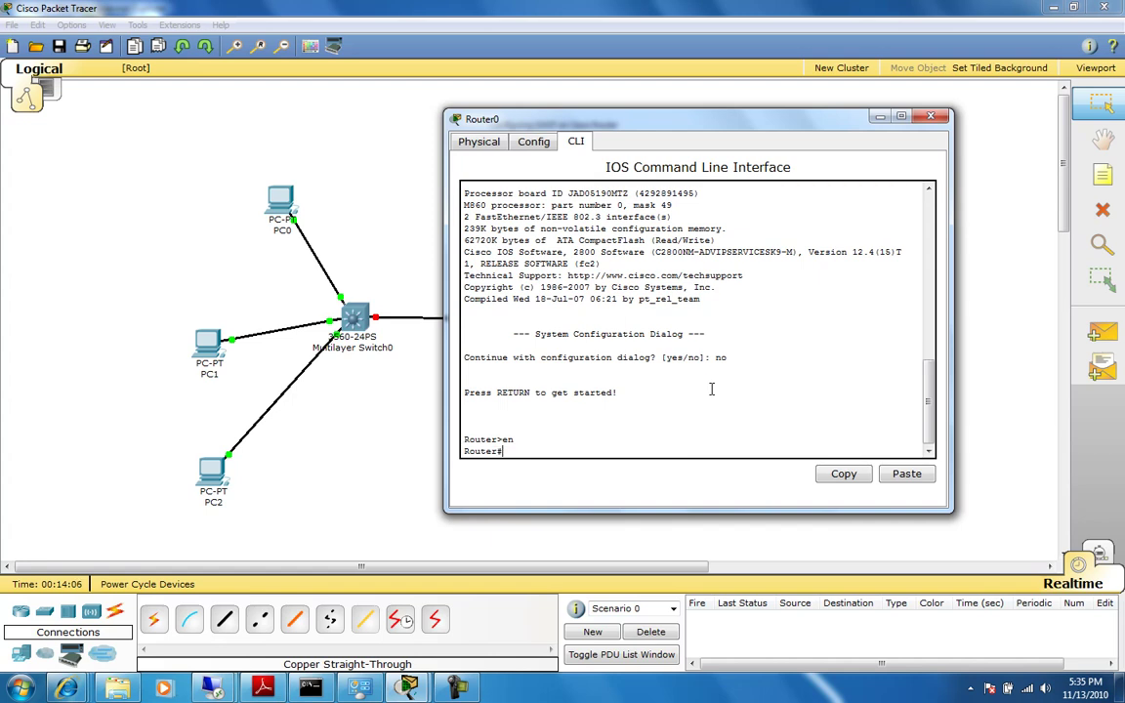
type("conf t")
key("Return")
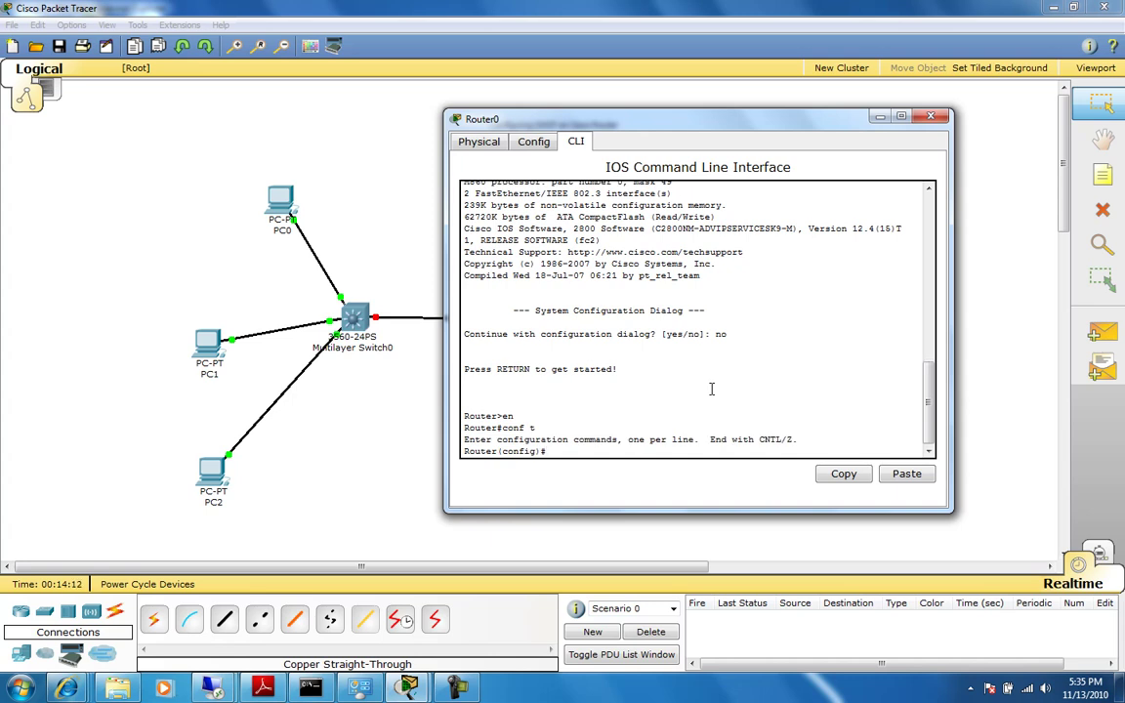
Set the router's hostname to LABDHCPR01
type("hostname")
type("LABDHCPR01")
key("Return")
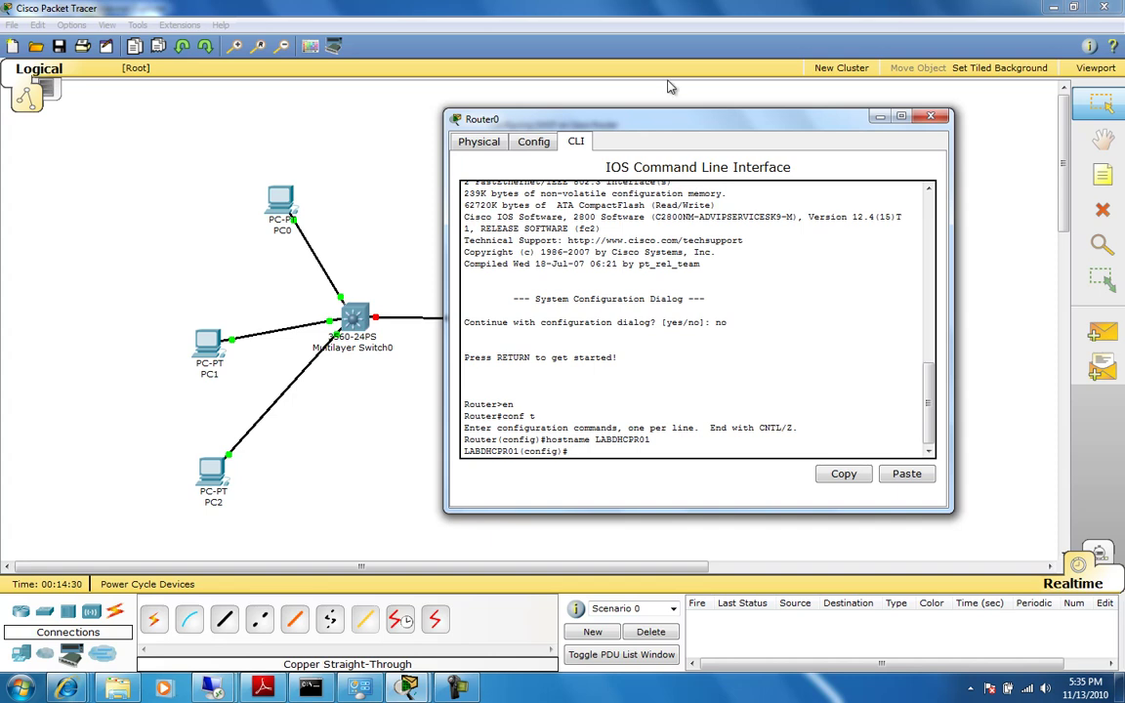
Bring back Router0's command-line window and enter interface configuration mode for fa0/0
left_click_drag(625, 120, 696, 131)
left_click(468, 210)
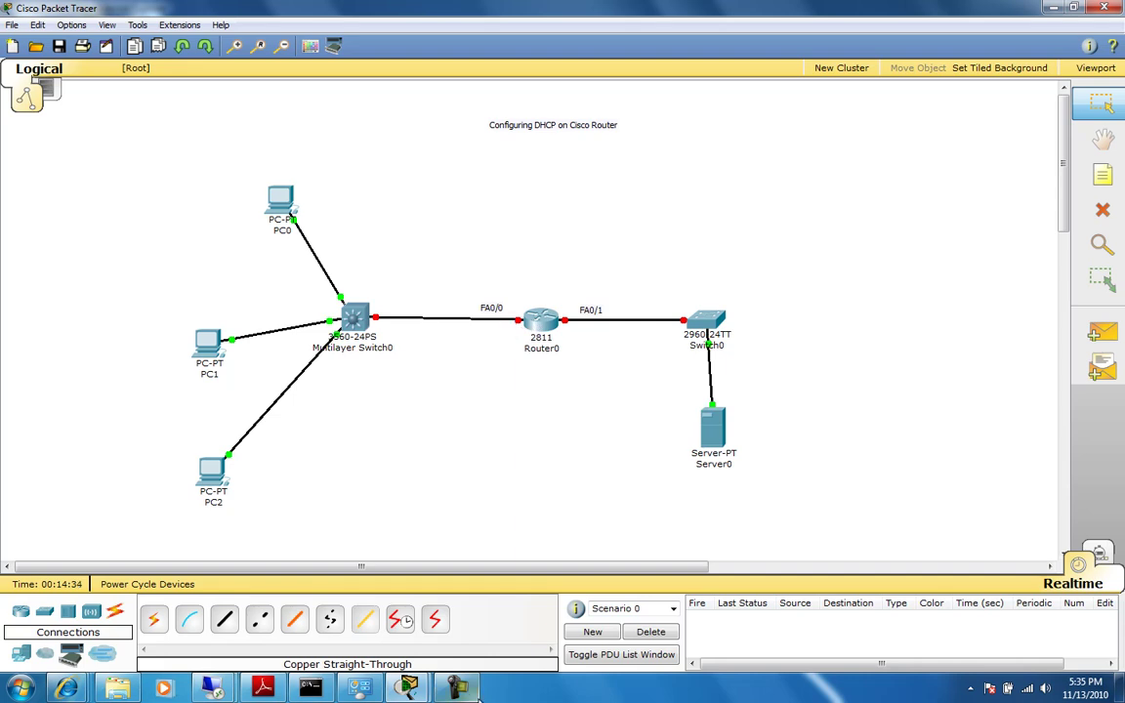
left_click(411, 689)
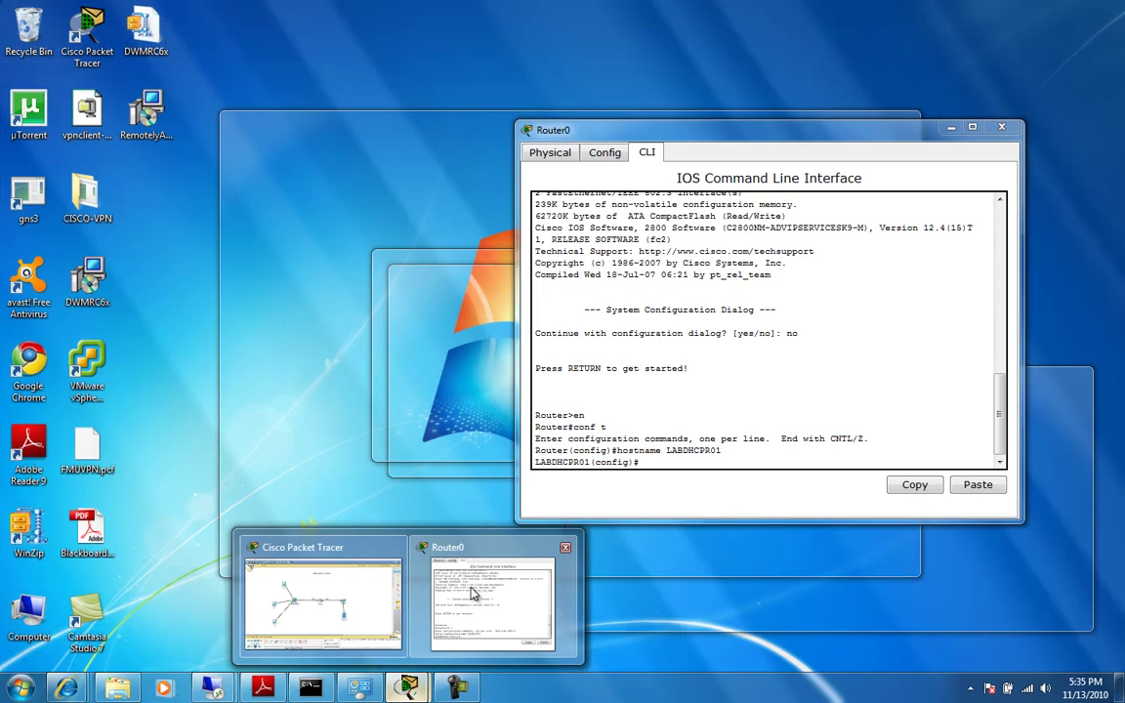
left_click(472, 593)
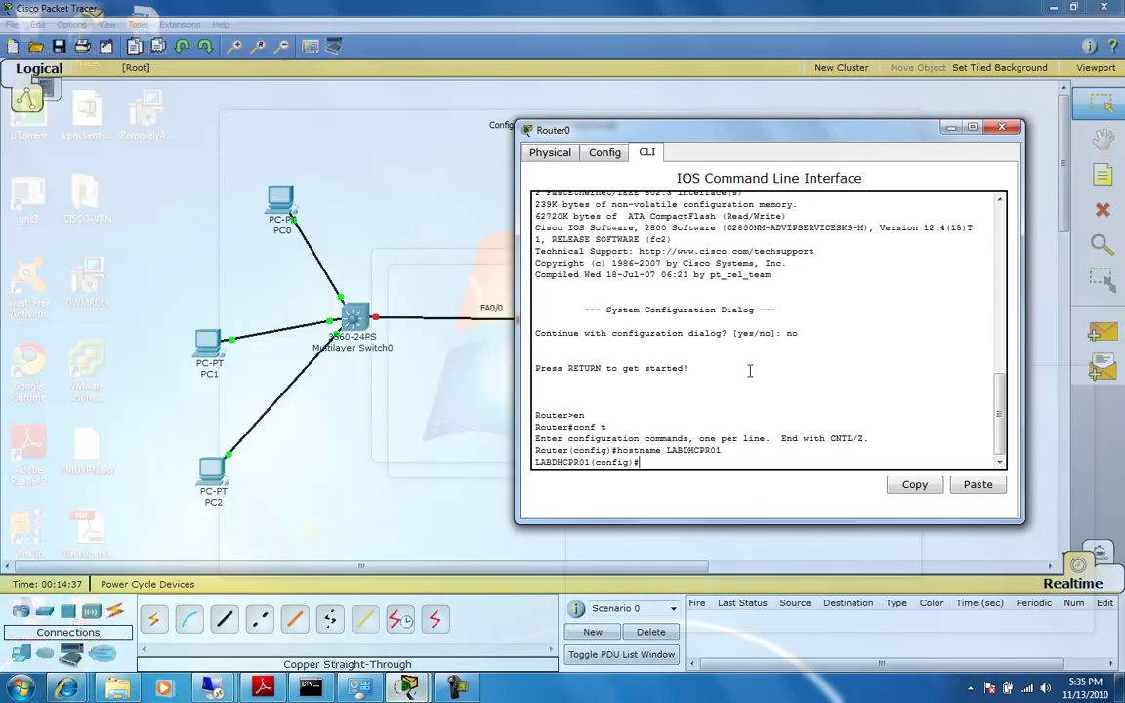
left_click(745, 370)
type("in")
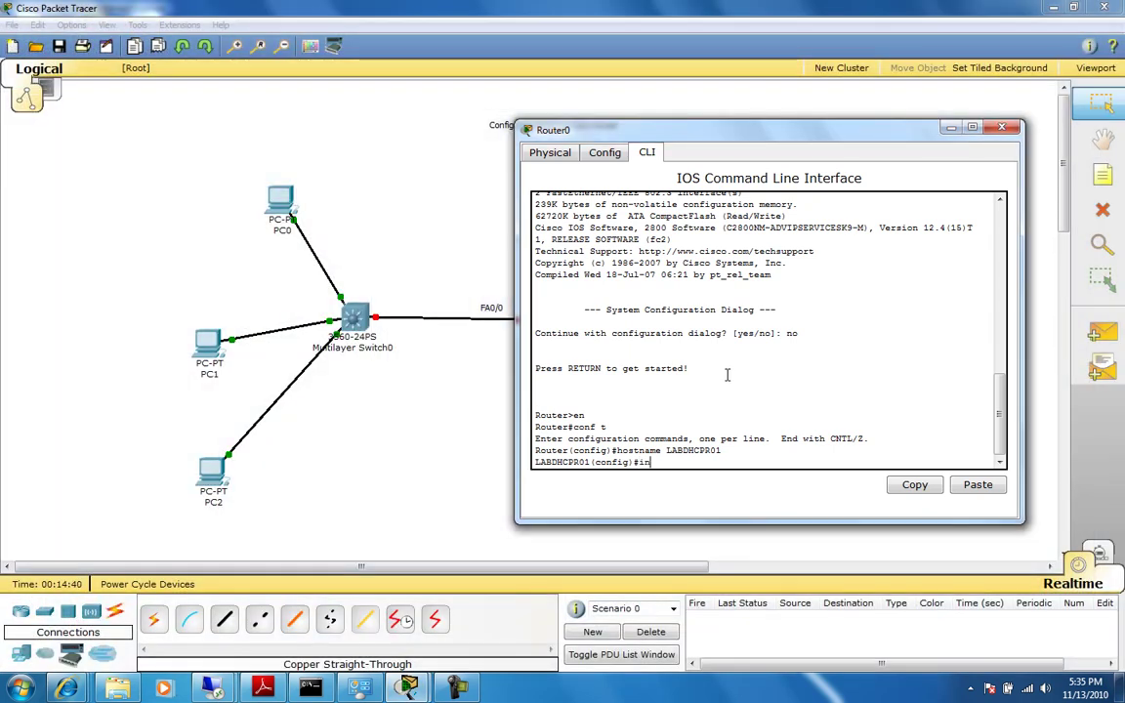
type("t fa0/0")
key("Return")
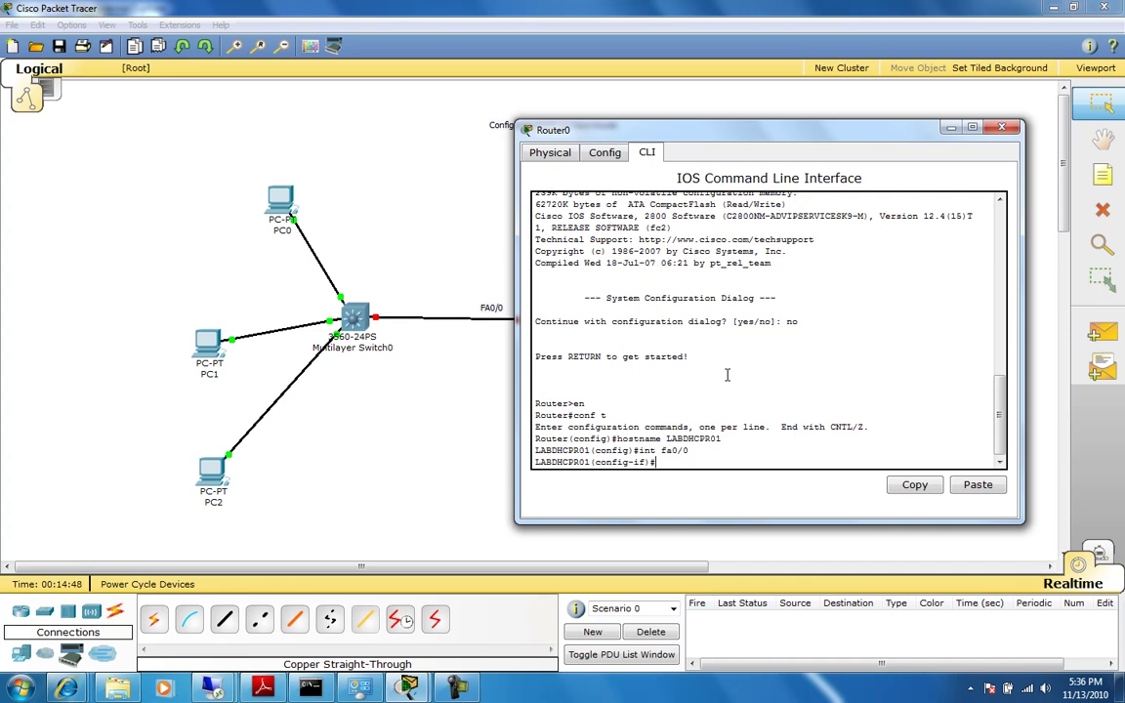
Assign 192.168.1.1 255.255.255.0 to fa0/0, enable the interface with no shut, and save the configuration with do wr
type("ip add 192.168.1.1 255.255.255.0")
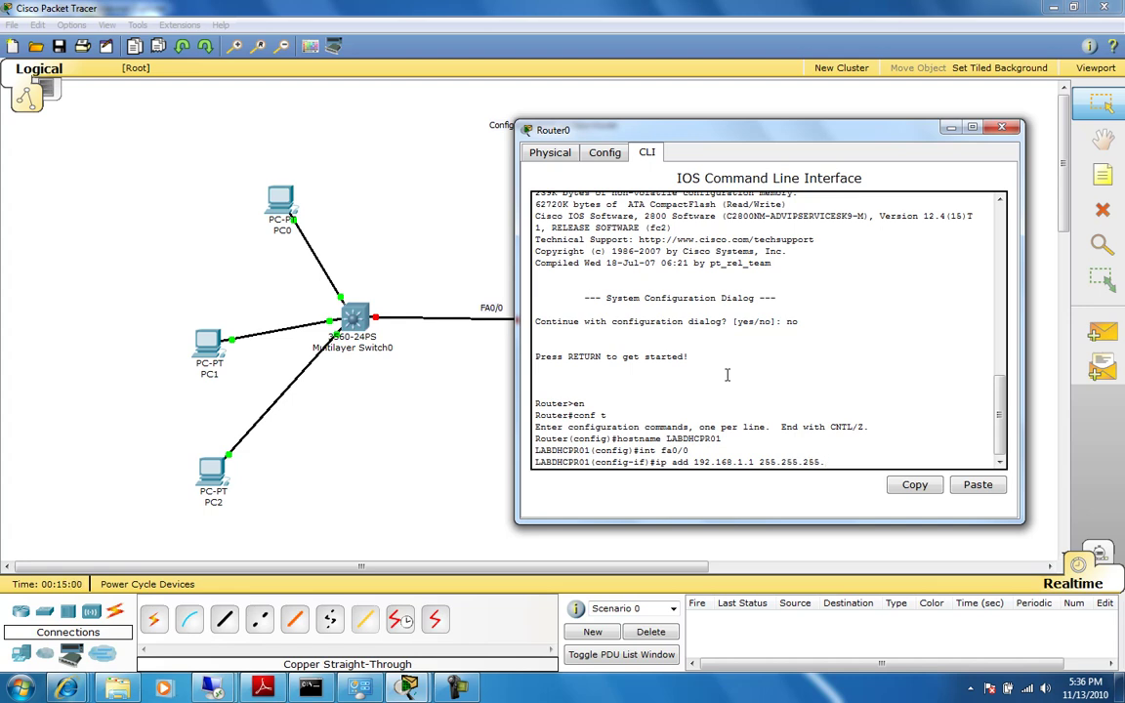
key("Return")
type("no shut")
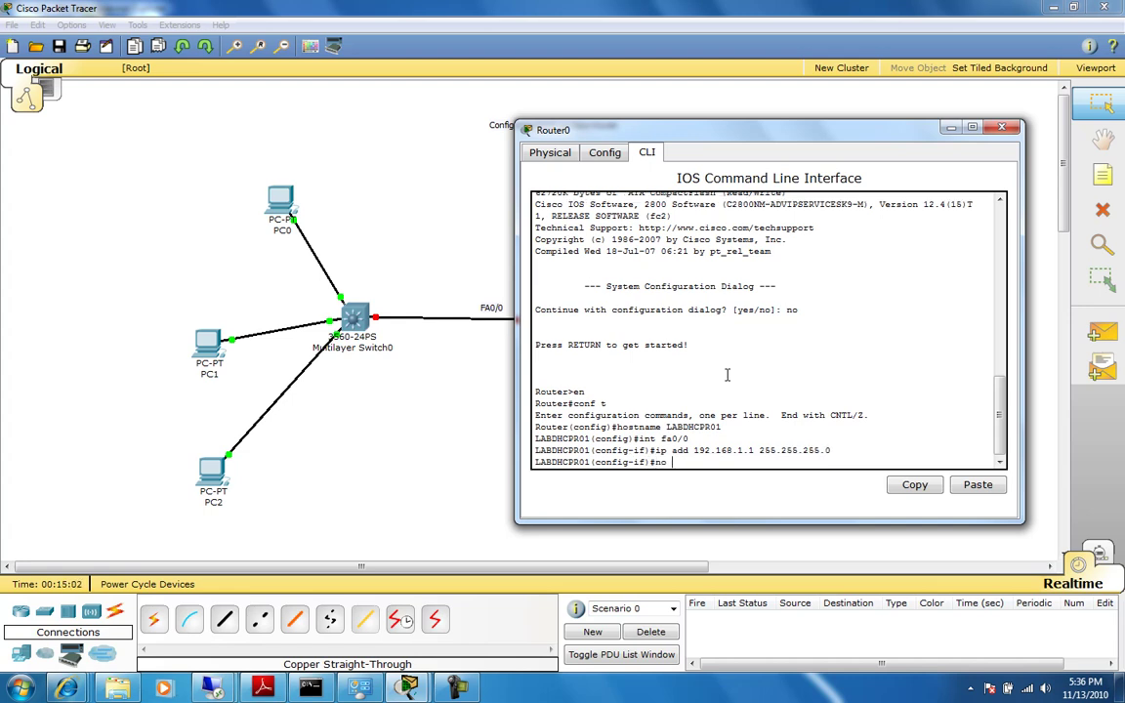
key("Return")
type("do wr")
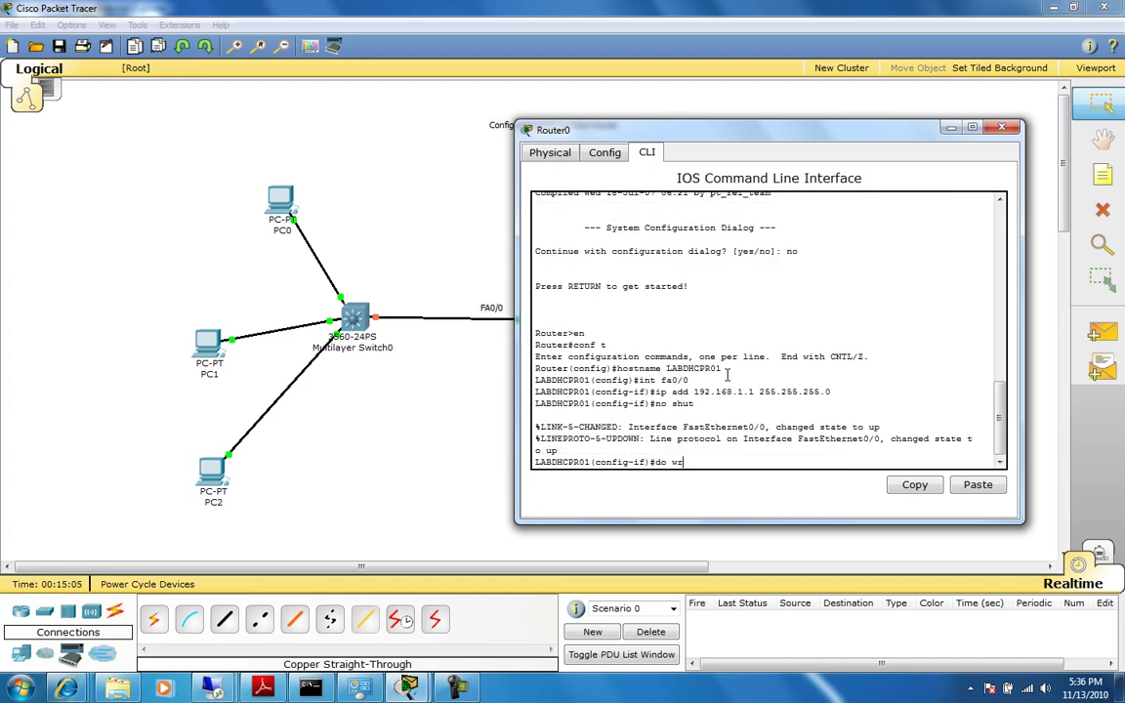
key("Return")
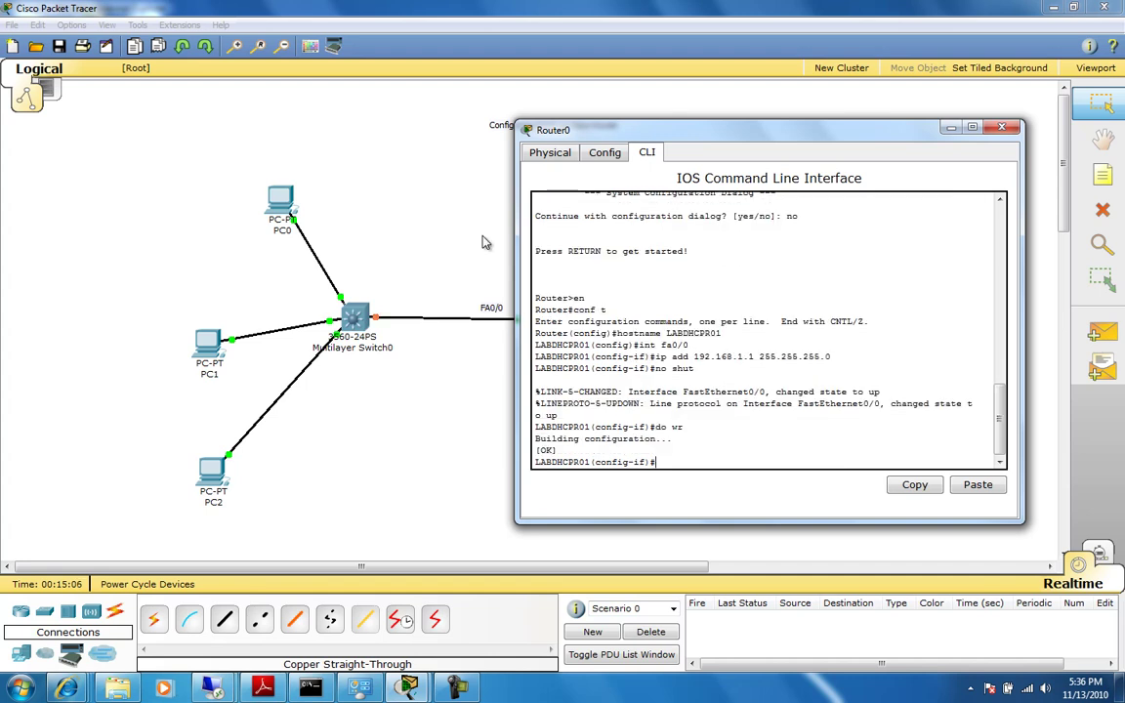
Configure interface fa0/1 with the address 10.10.10.1 255.255.255.0 and enable it with no shut
left_click_drag(621, 130, 720, 150)
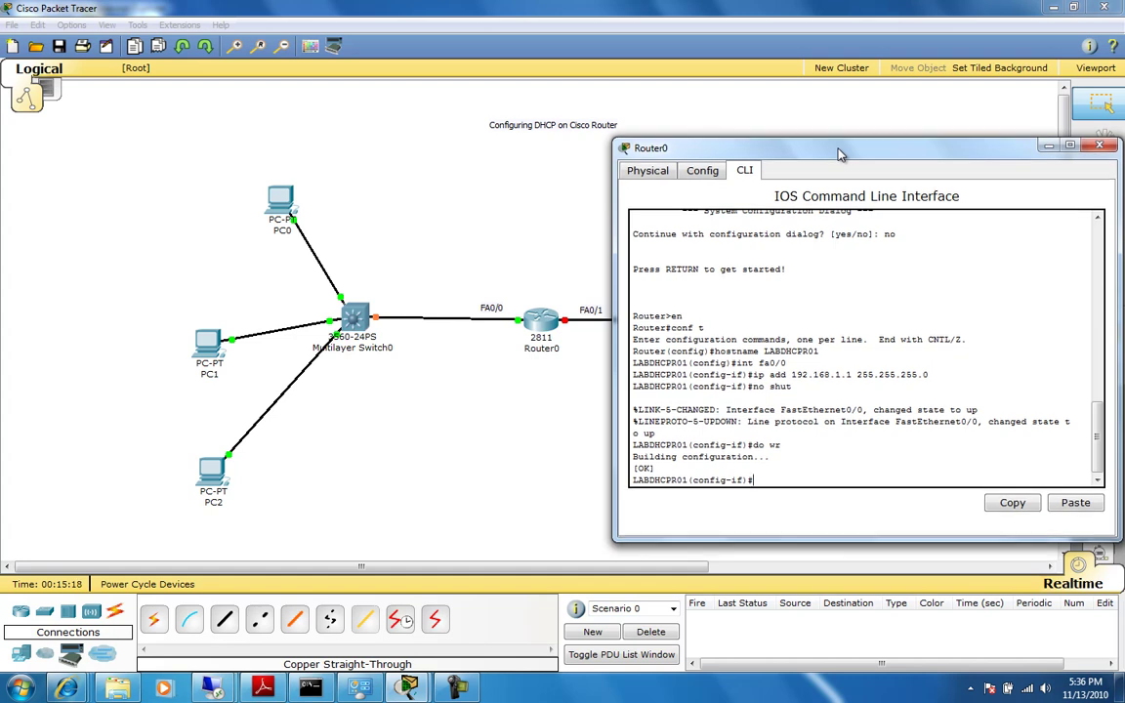
mouse_move(840, 154)
left_mouse_down()
mouse_move(897, 172)
mouse_move(836, 154)
left_mouse_up()
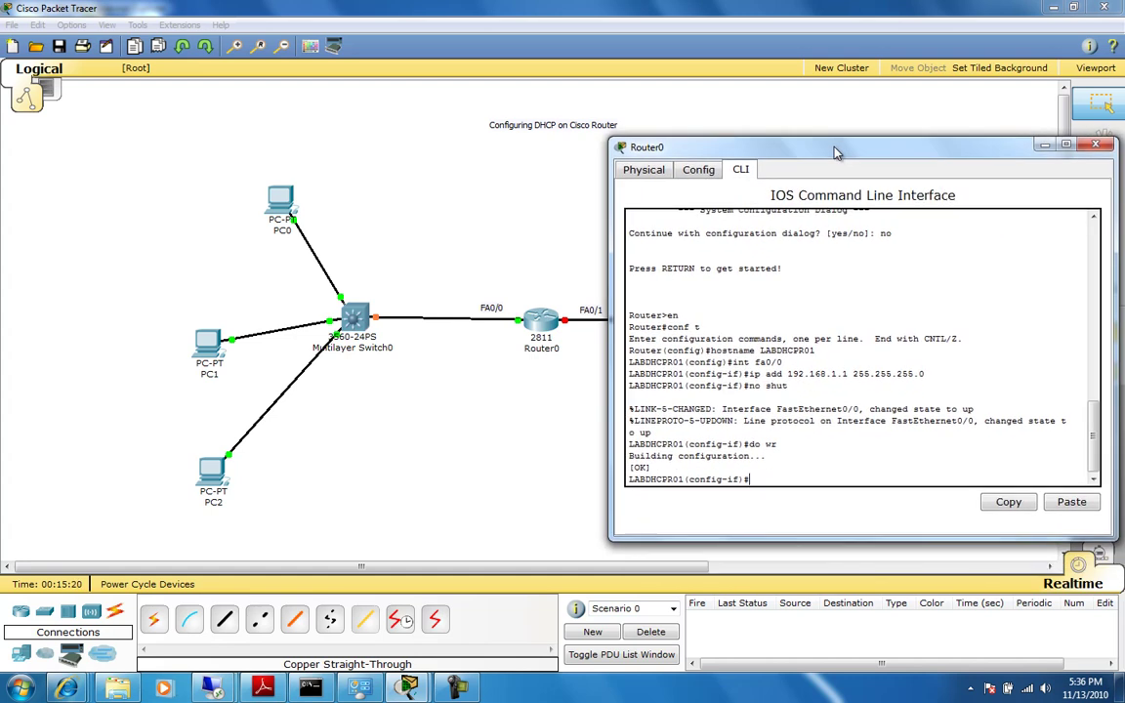
type("i")
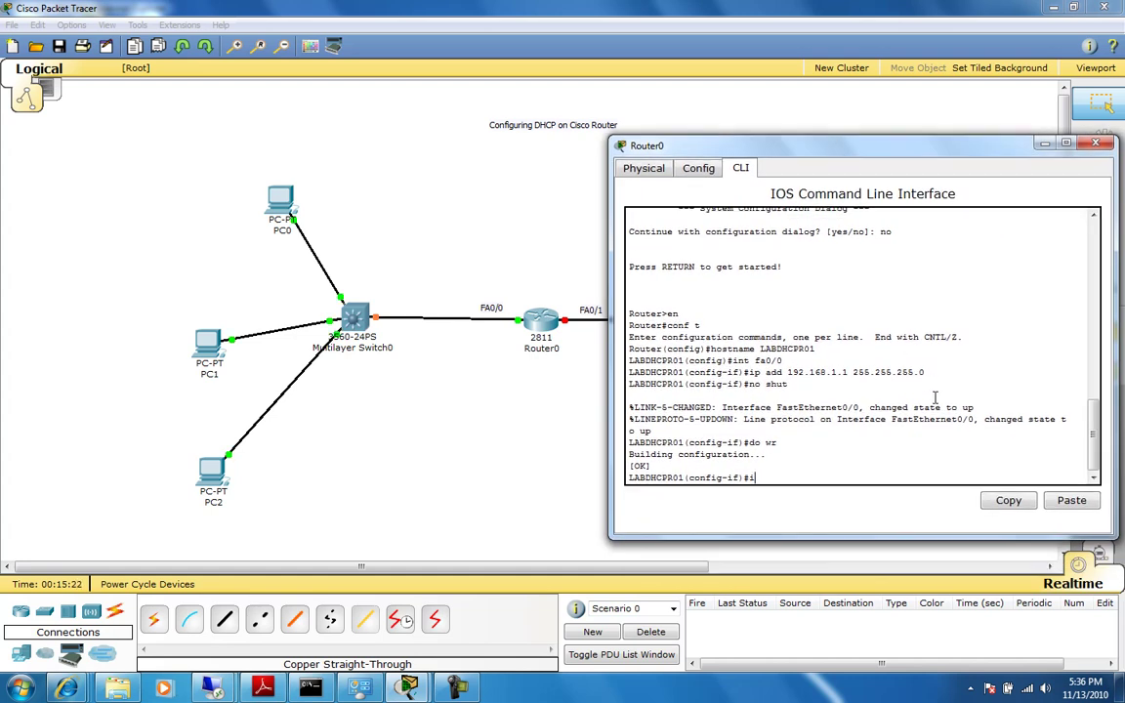
type("nt fa0/1")
key("Return")
type("ip add")
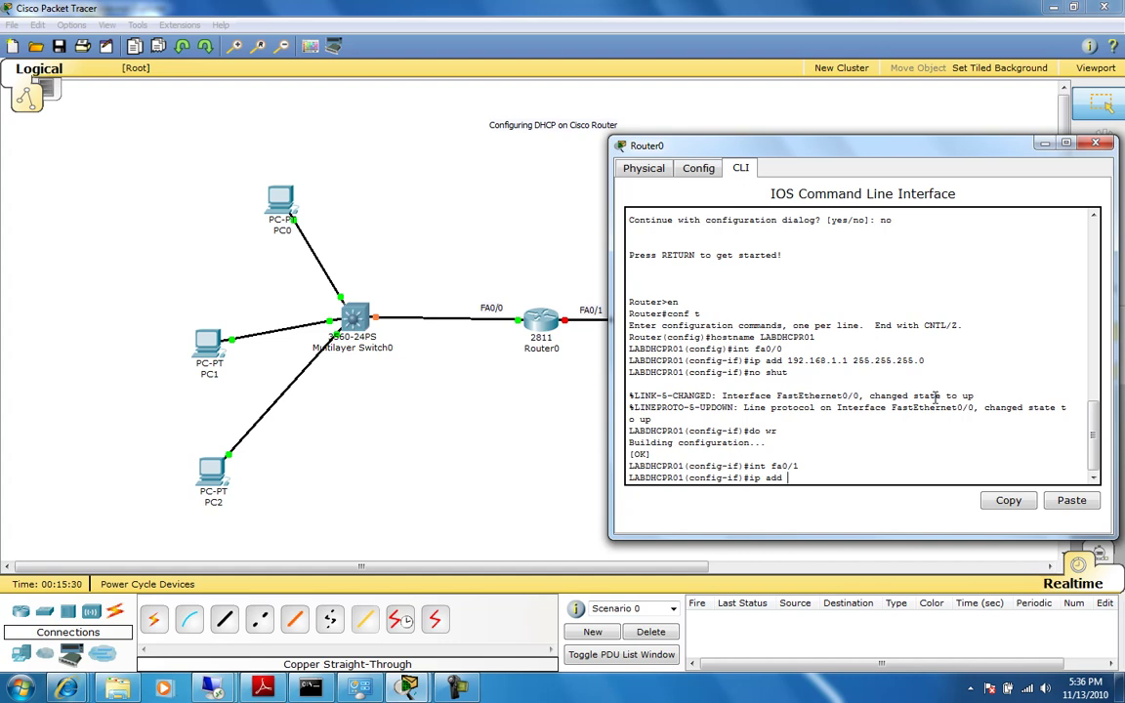
type(" 10.10.10.1 255.255.255.0")
key("Return")
type("no shut")
key("Return")
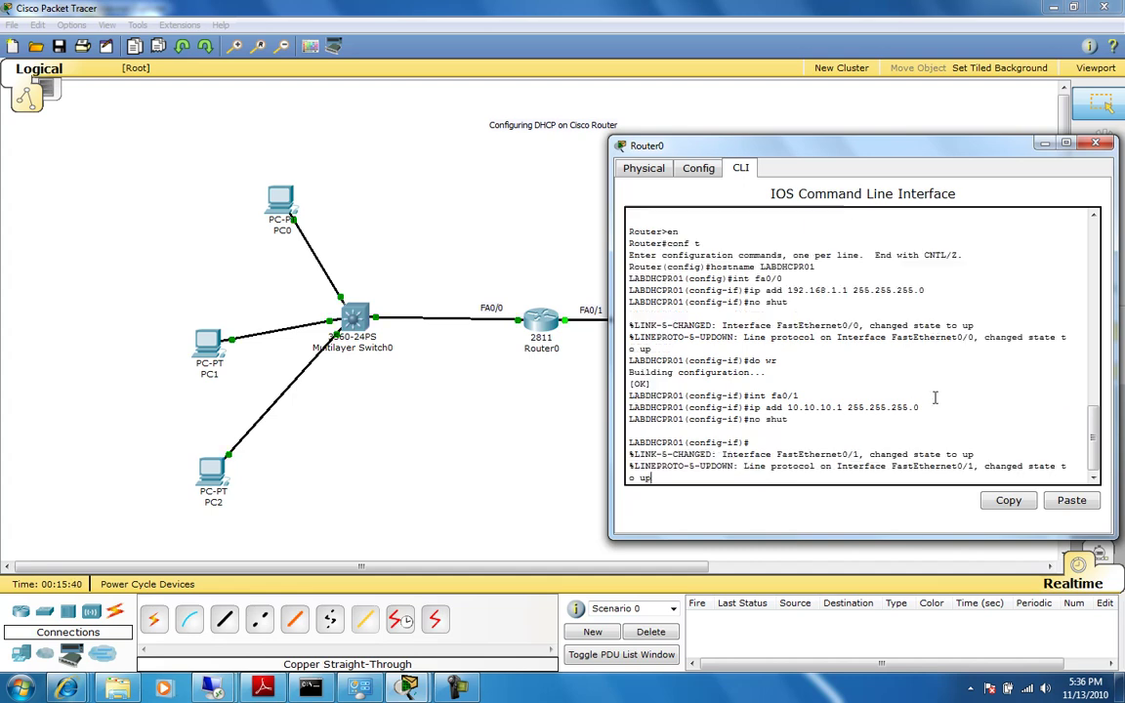
key("Return")
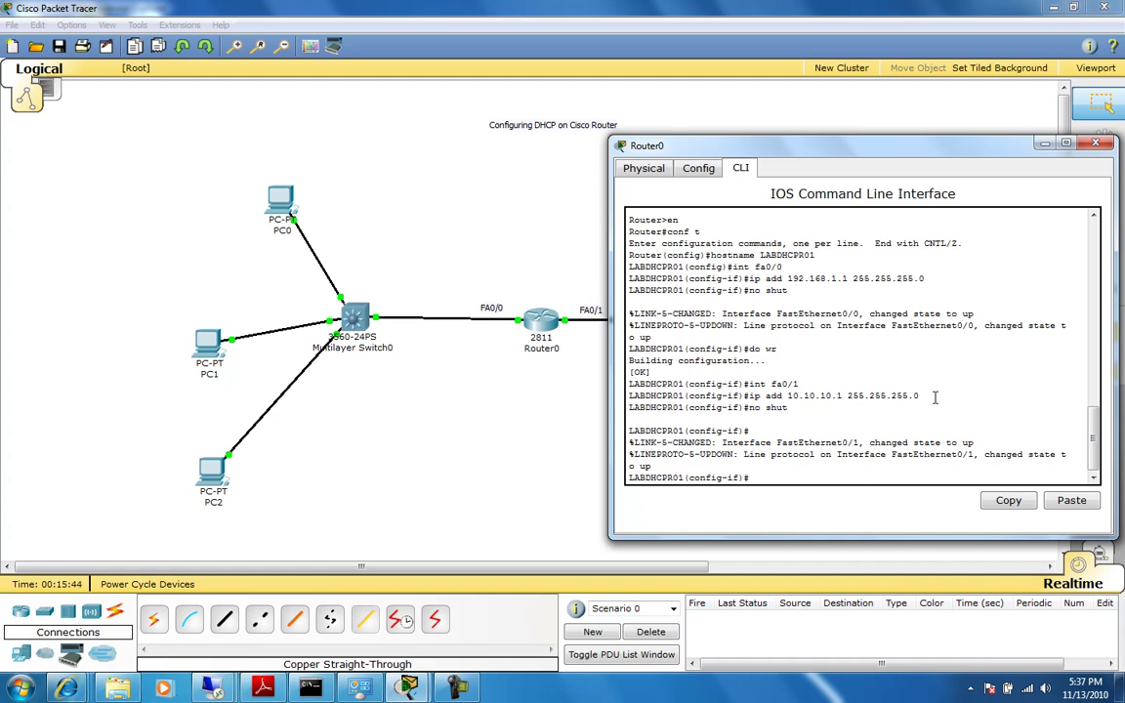
Save the router configuration with do wr, return to privileged mode, and save again with wr
type("do wr")
key("Return")
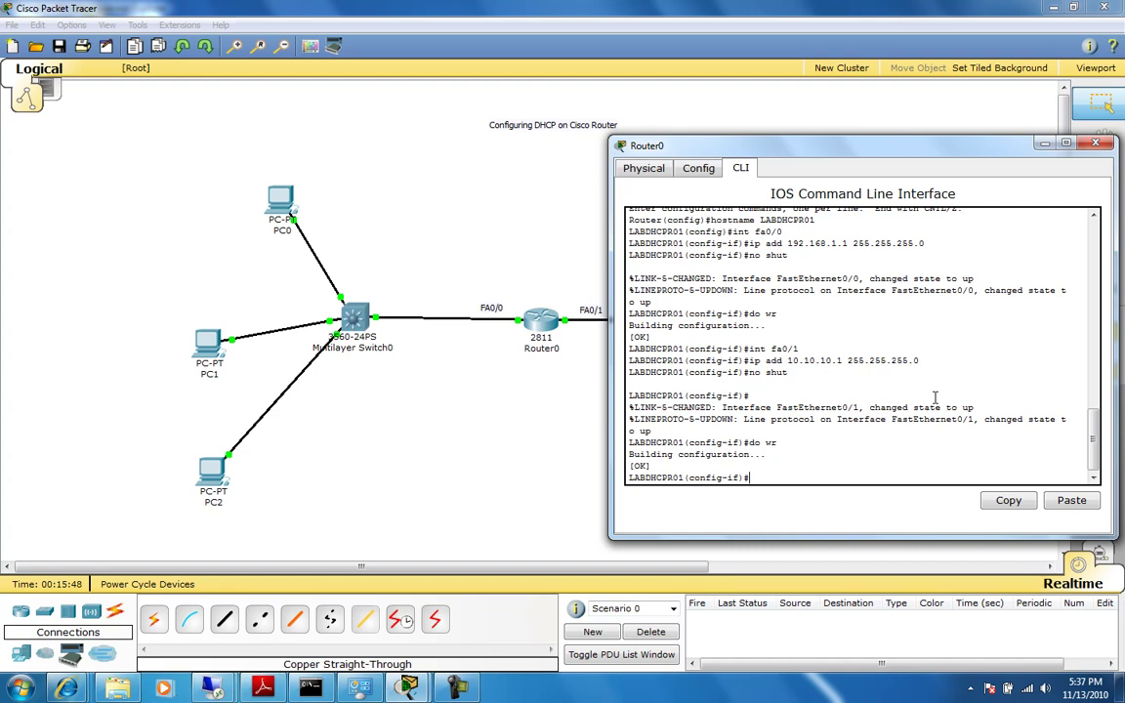
key("ctrl+z")
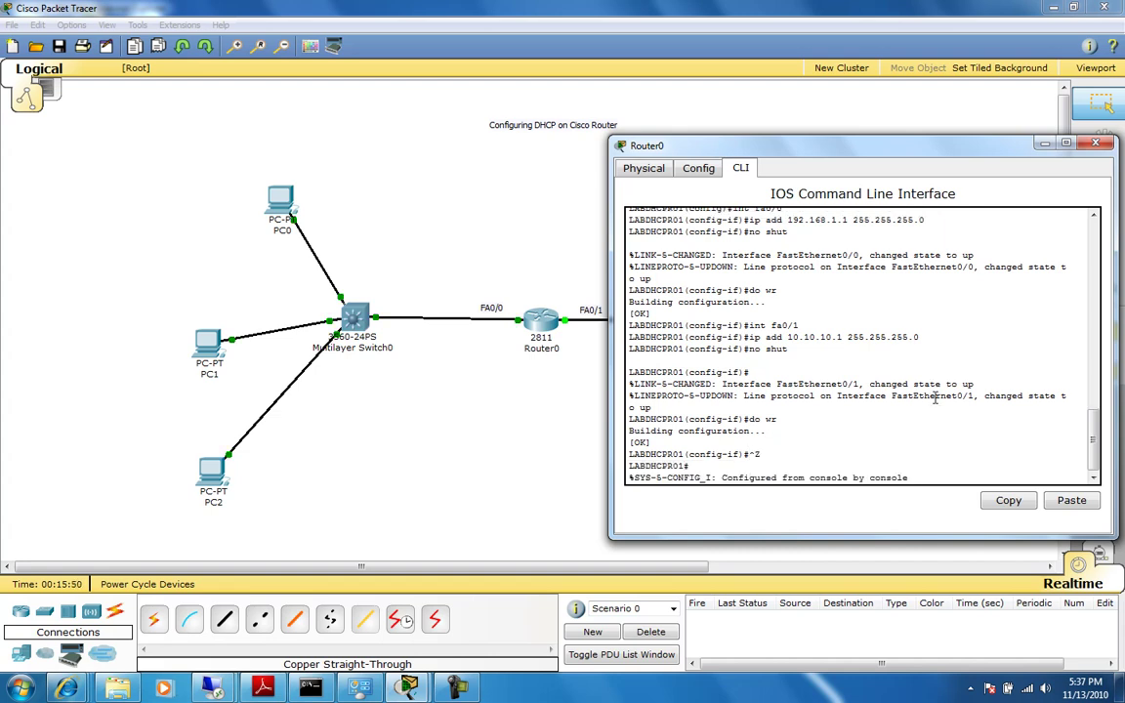
key("Return")
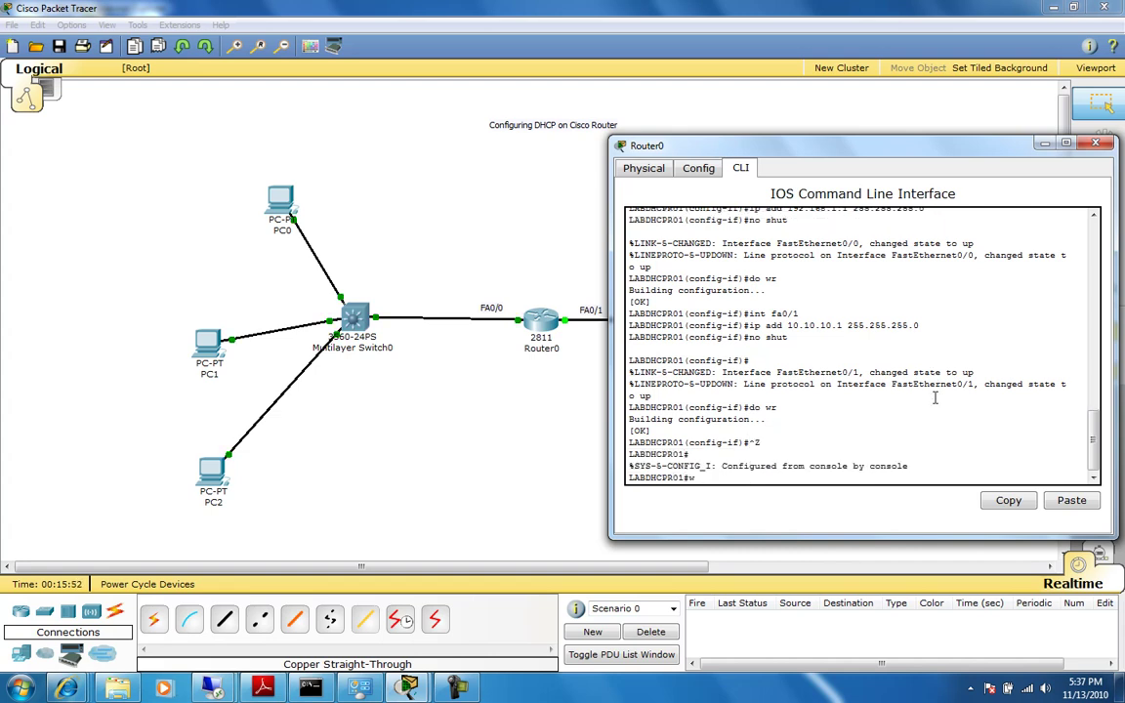
type("wr")
key("Return")
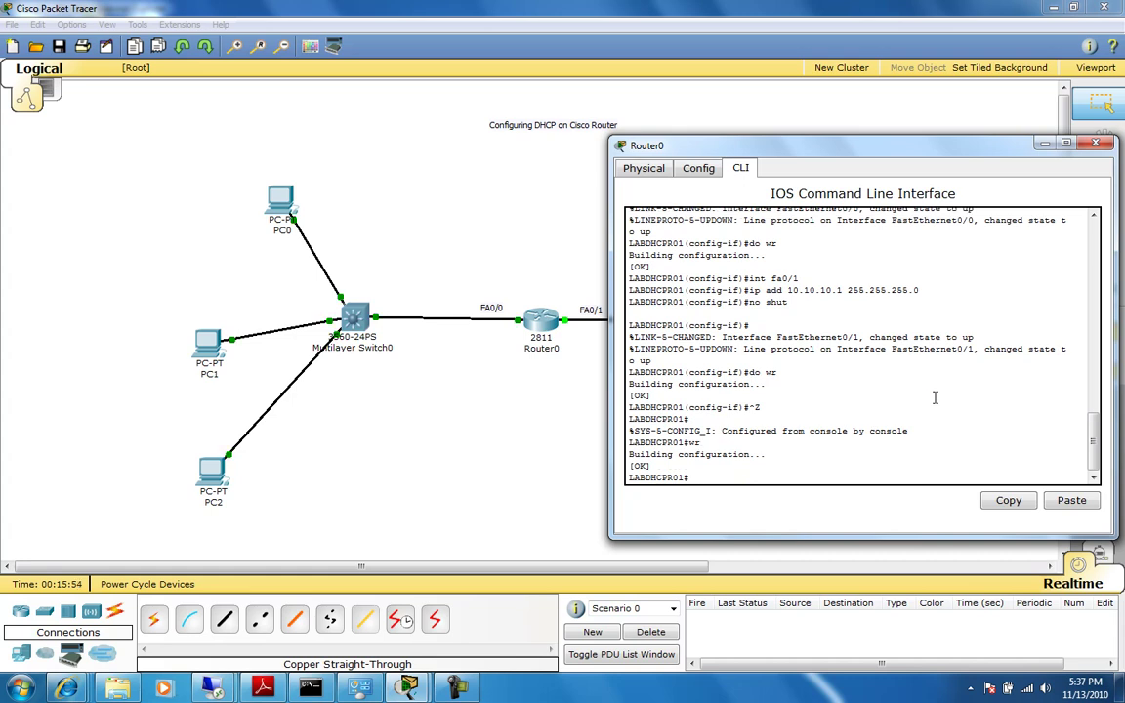
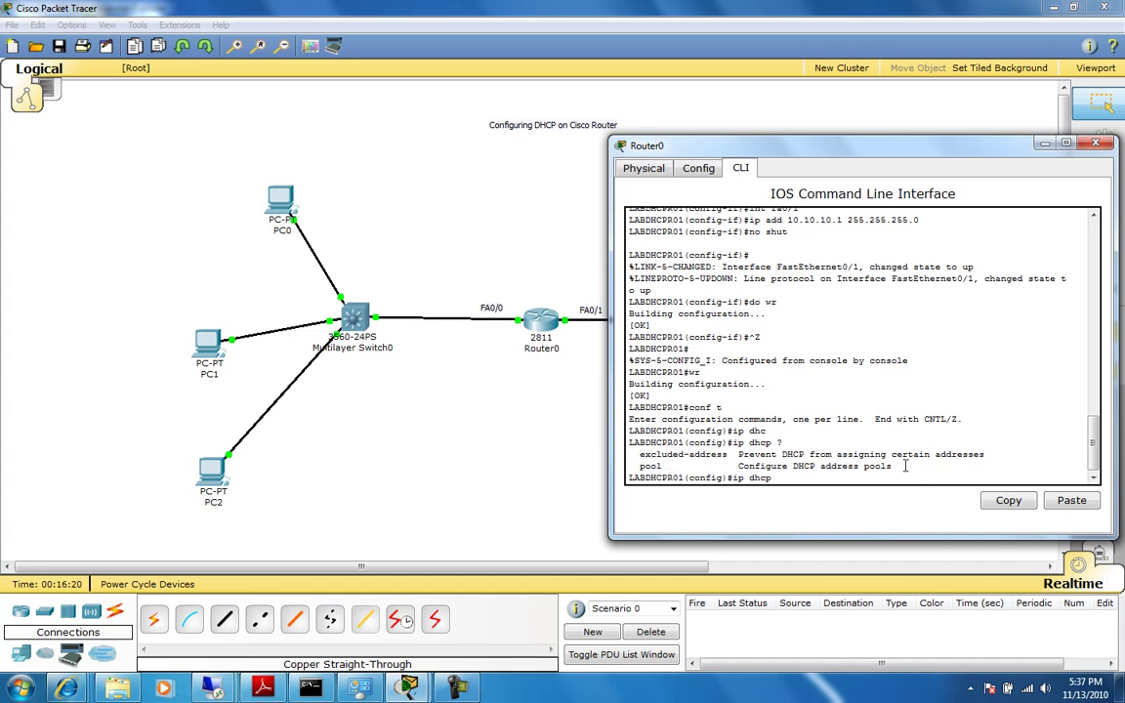
Exclude the addresses 192.168.1.1 through 192.168.1.10 from DHCP assignment with ip dhcp excluded-address
type("excluded-address 192.168.1.1")
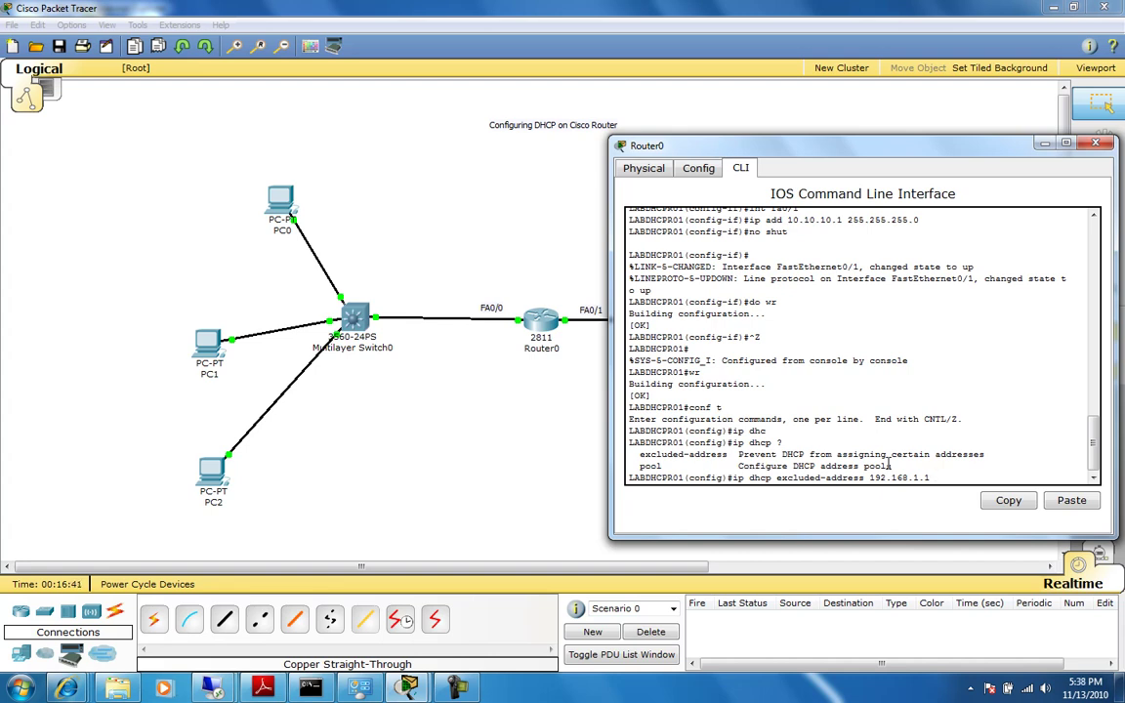
type("192.168.1.10")
key("Return")
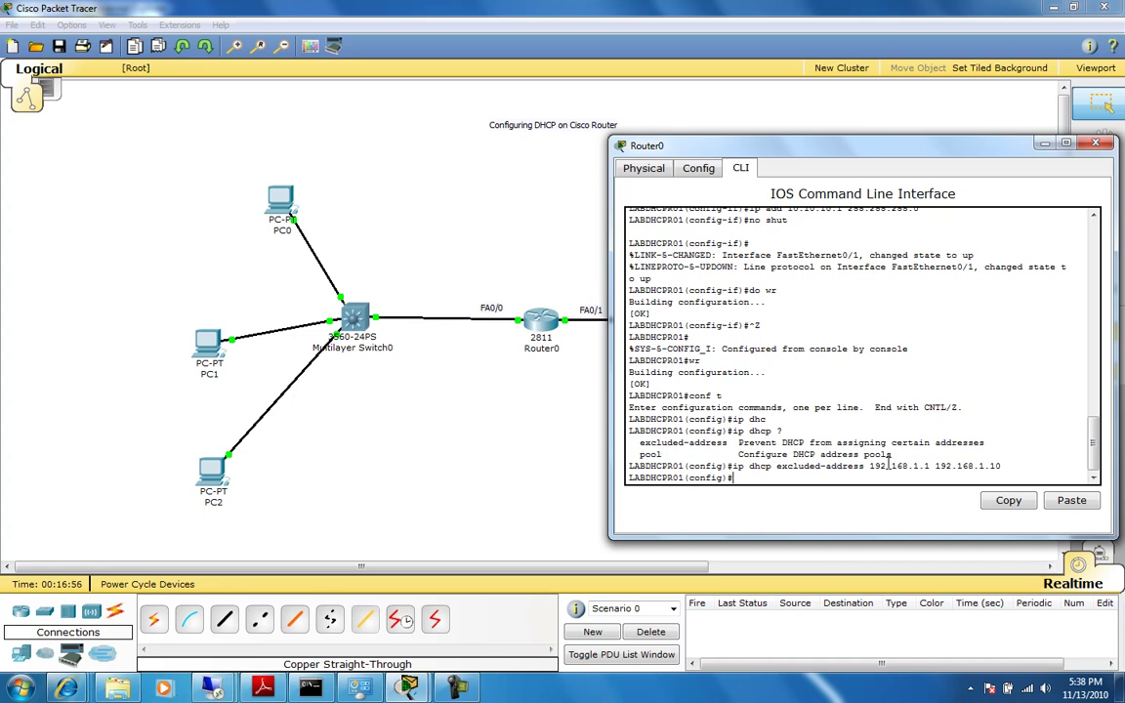
Create a DHCP pool named LAB-POOL on the router, checking the command's syntax help along the way
type("ip dhcp poo")
key("Tab")
type("?")
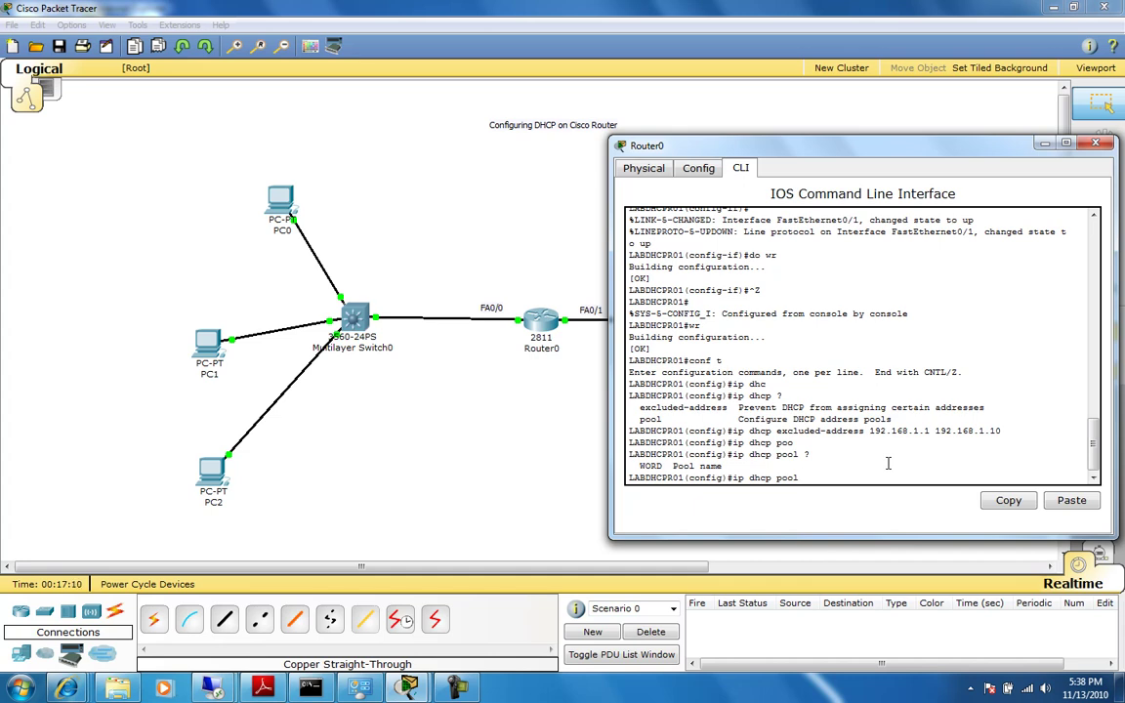
type("LAB")
type("-R")
type("OOL")
type(" ?")
key("Return")
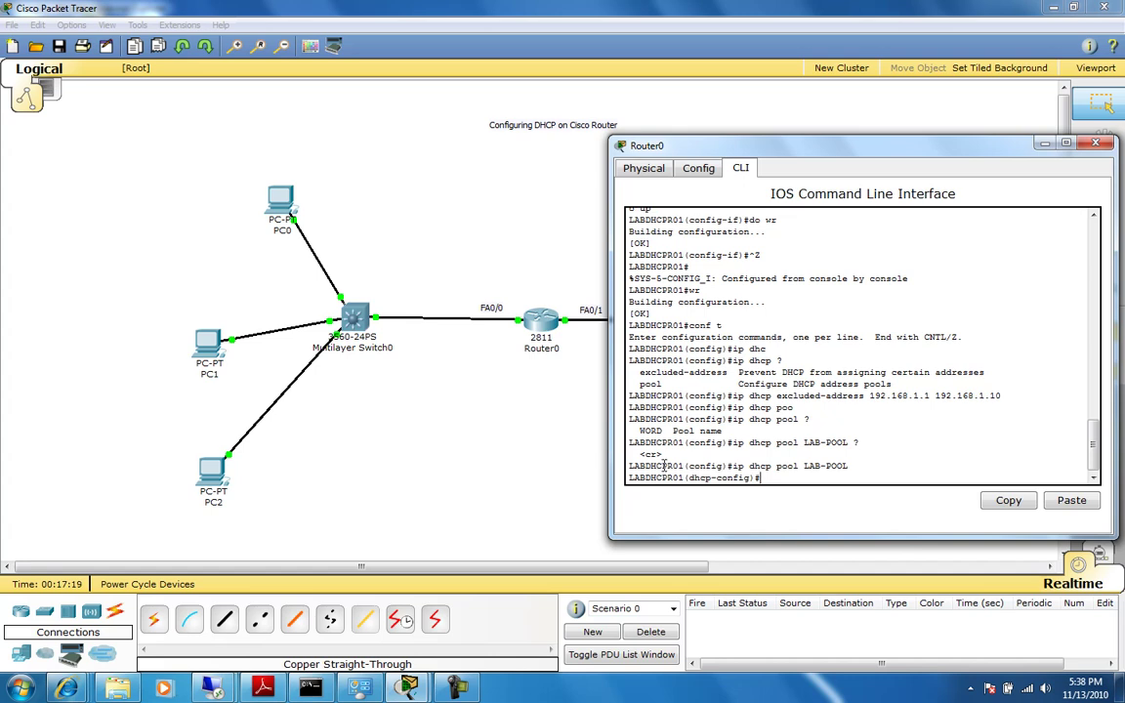
List the available DHCP pool commands and set the default router of LAB-POOL to 192.168.1.1
left_click_drag(640, 454, 661, 455)
left_click(775, 477)
type("?")
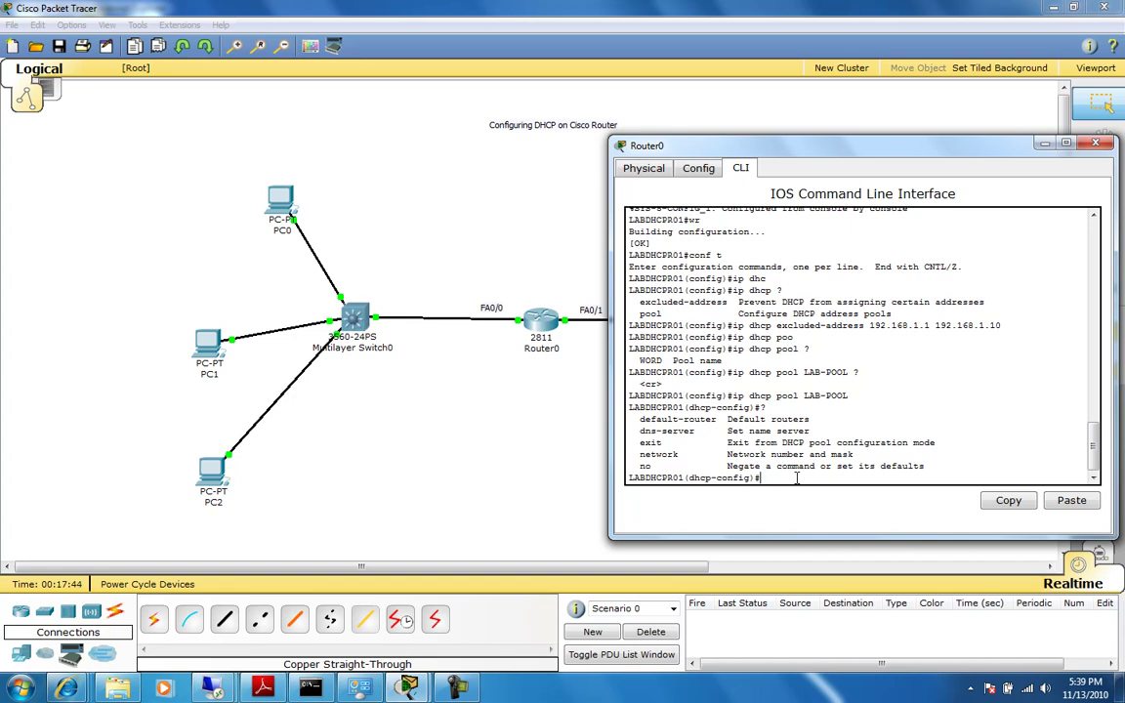
type("default-router 192.168.1.1")
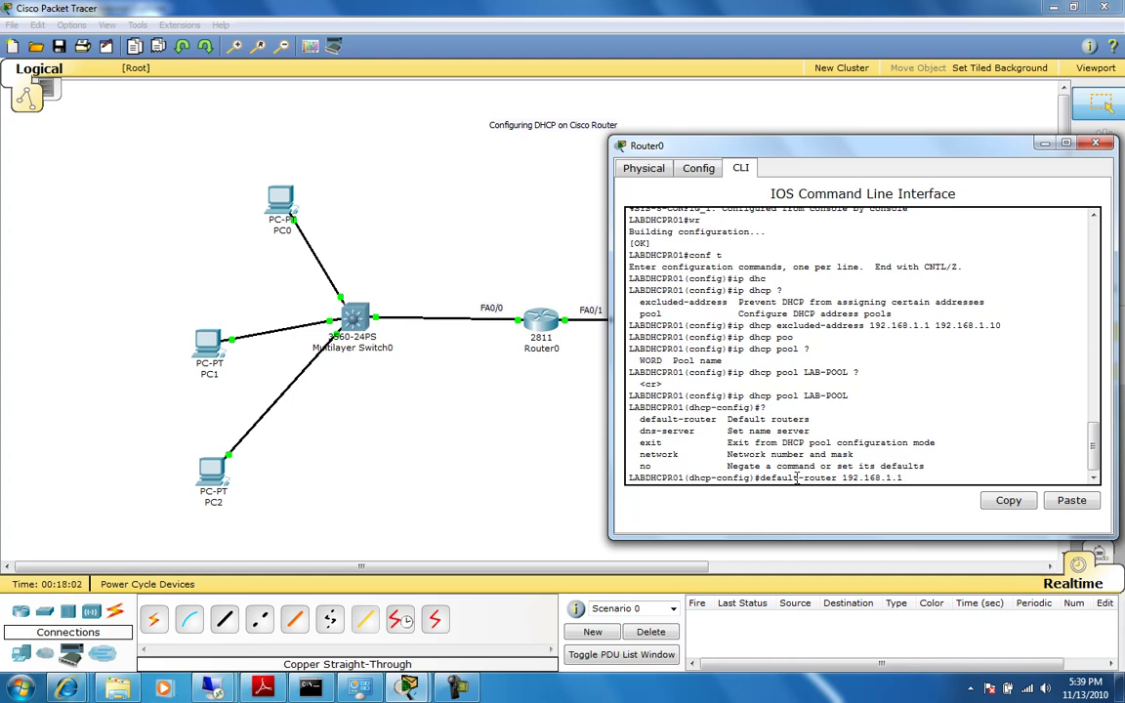
key("Return")
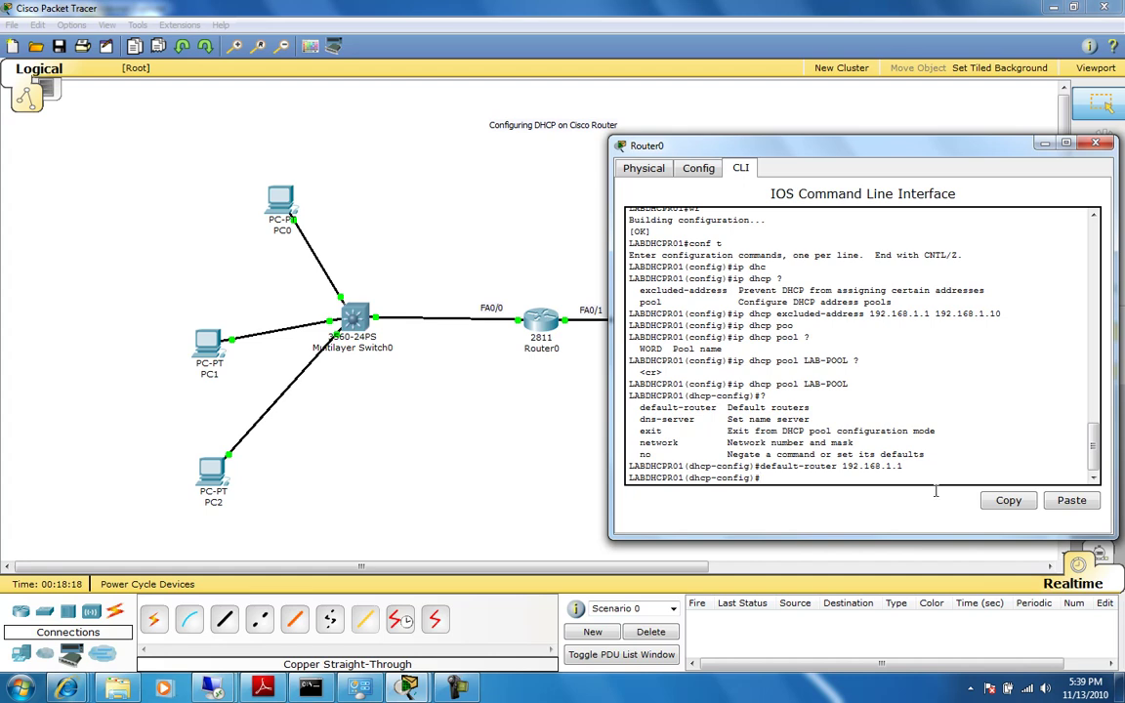
Set the network of LAB-POOL to 192.168.1.0 255.255.255.0 and save the configuration with do wr
type("network")
type("192.168.1.0 255")
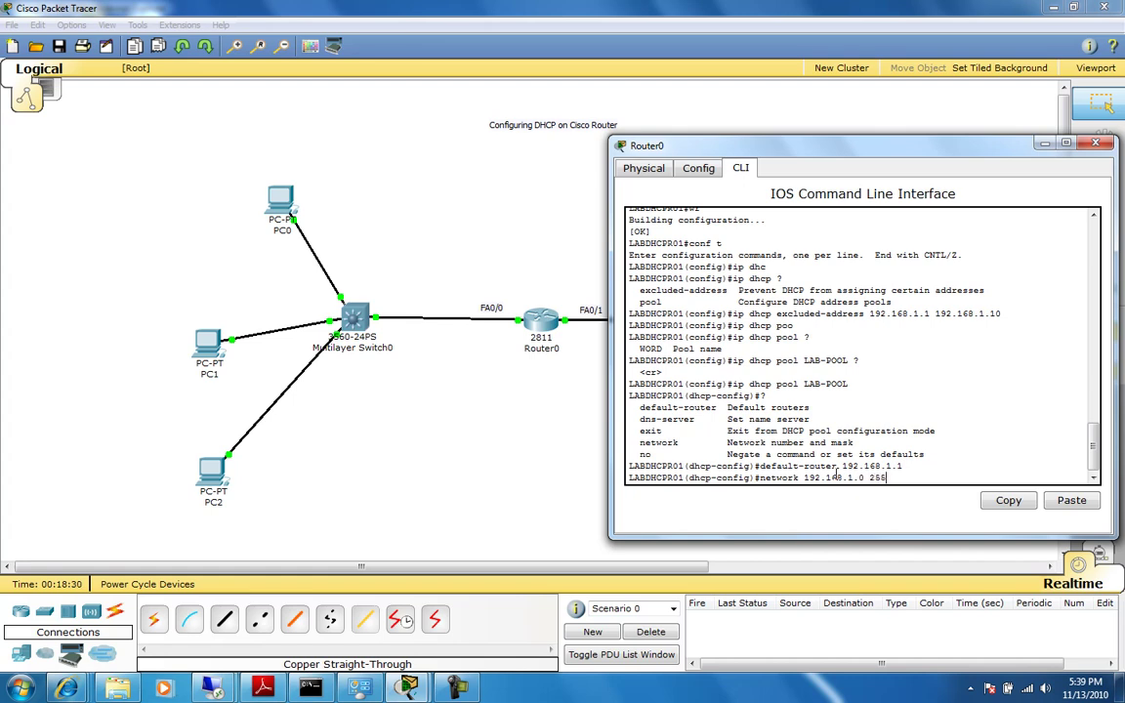
type(".255.255.0")
key("Return")
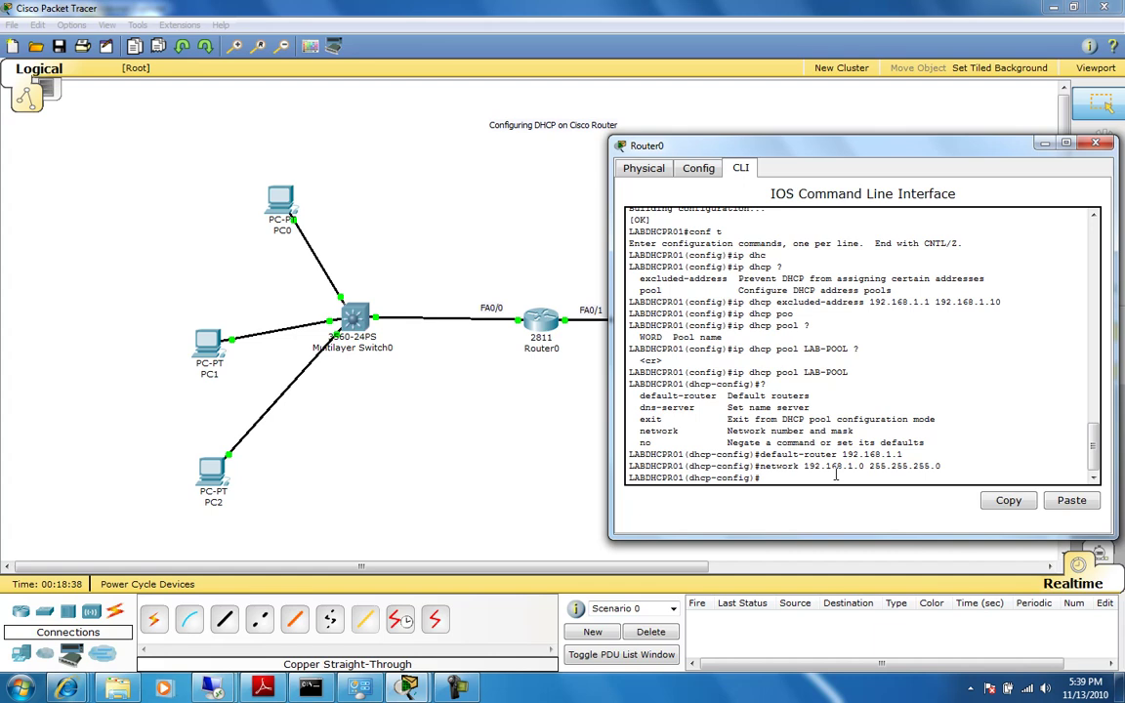
type("do wr")
key("Return")
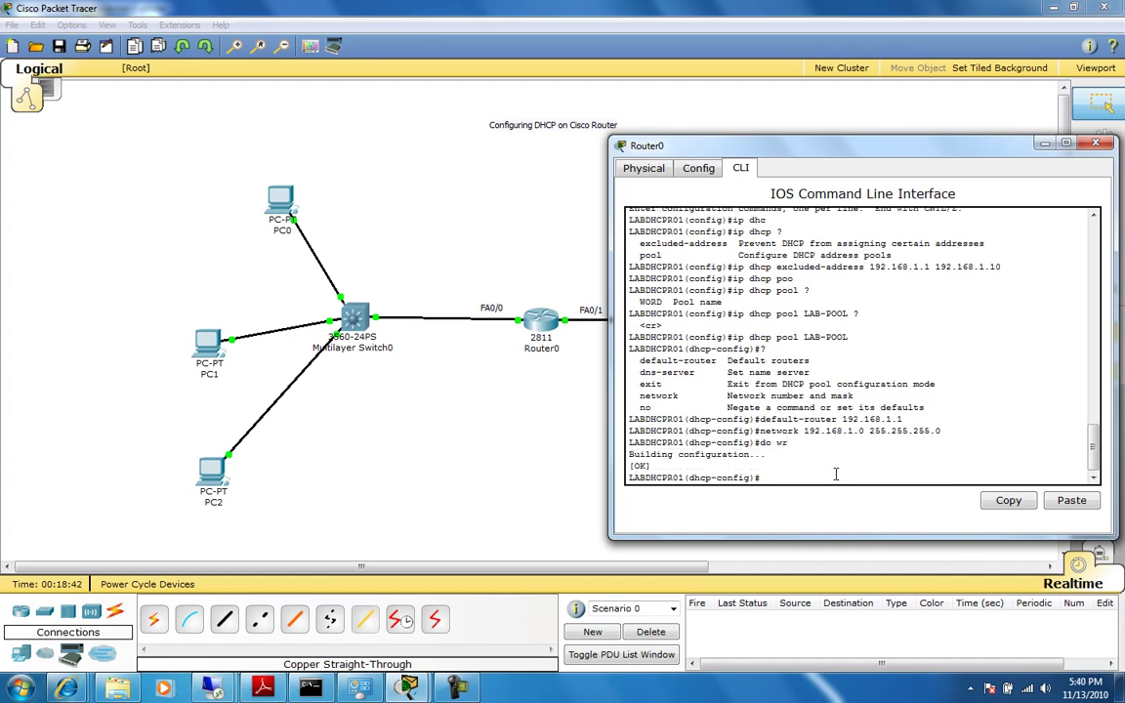
Put the router's console away and give Server0 the IP address 10.10.10.100 in its IP configuration
left_click_drag(793, 166, 560, 164)
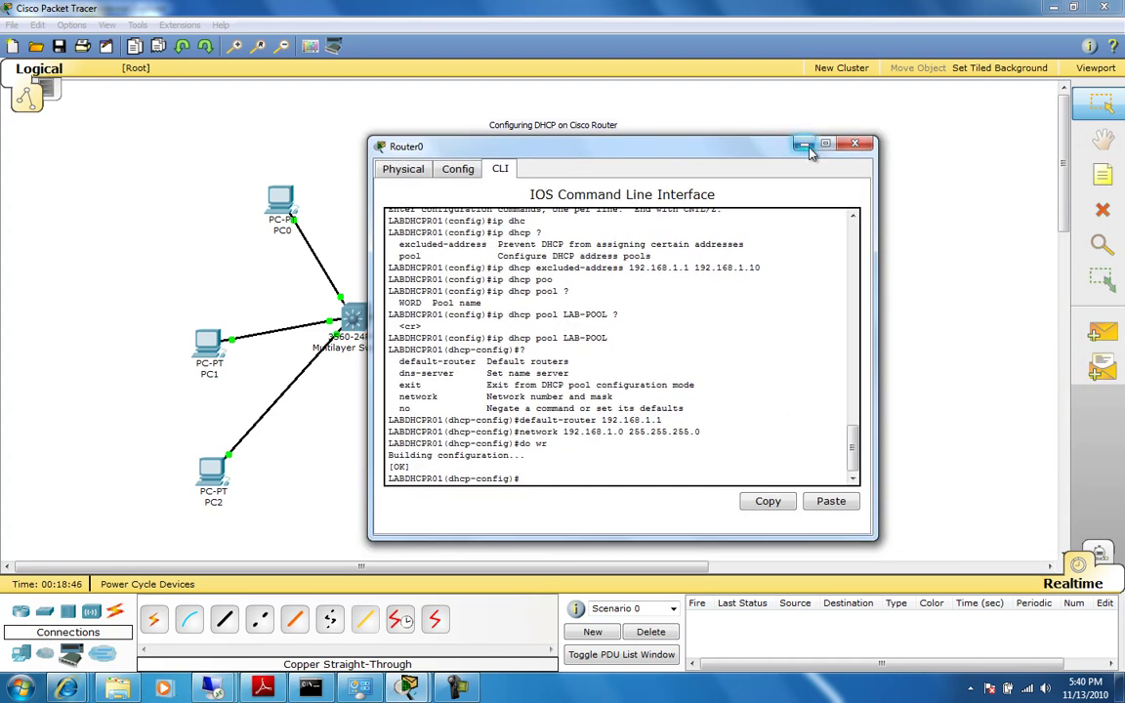
left_click(807, 148)
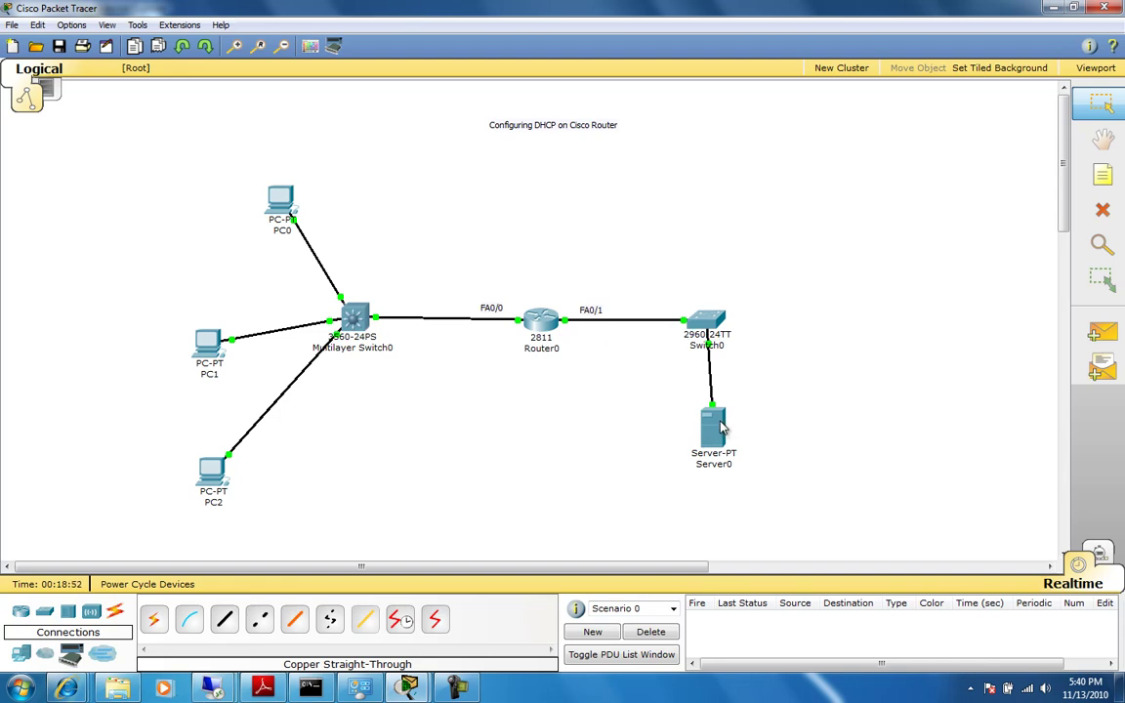
left_click(717, 426)
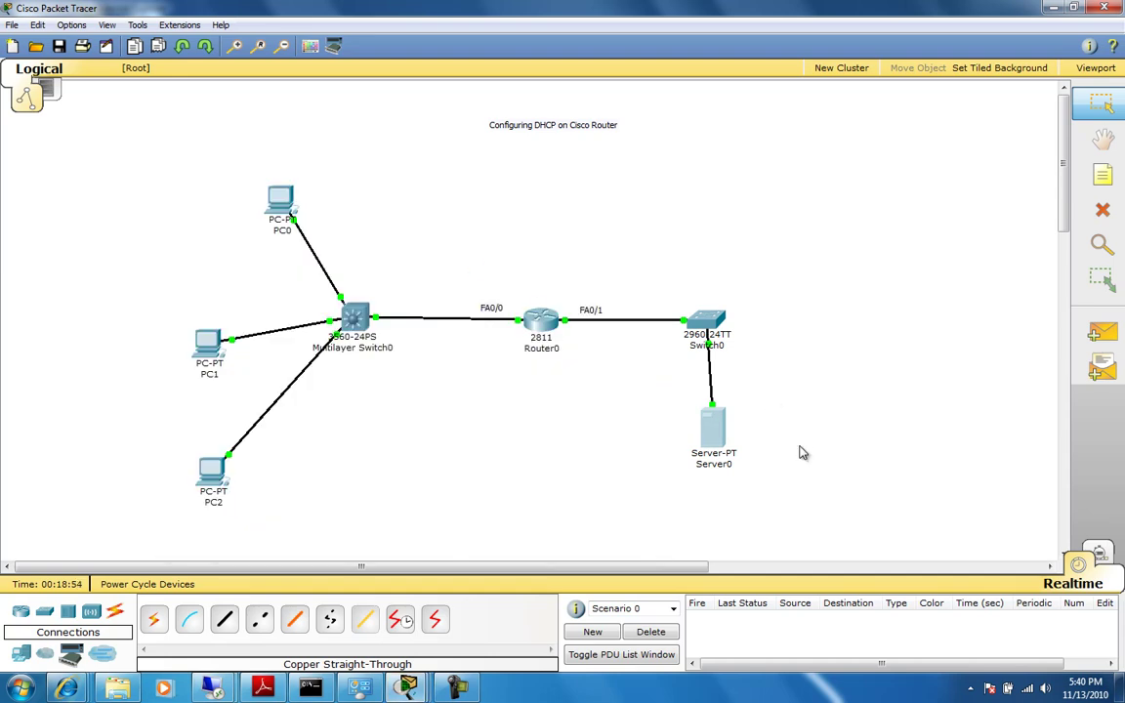
left_click(302, 193)
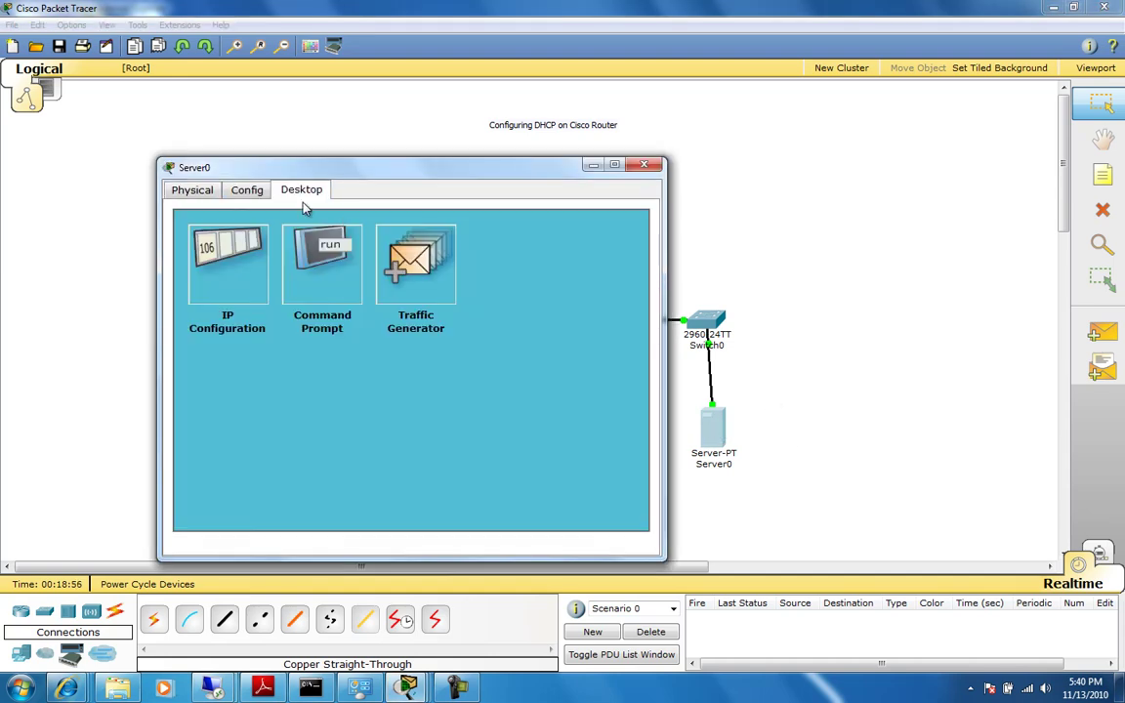
left_click(228, 234)
left_click(326, 315)
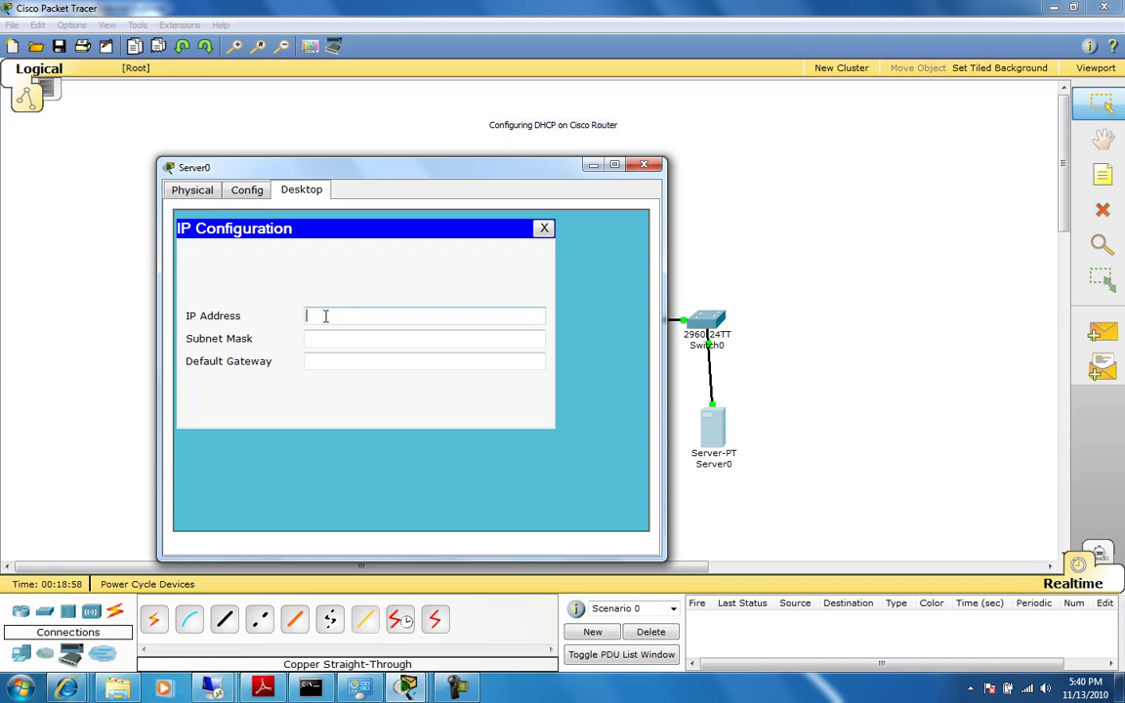
type("10.10.10.100")
Set Server0's subnet mask to 255.255.255.0 and its default gateway to 10.10.10.1, then close the IP configuration
left_click(362, 337)
left_click_drag(377, 338, 263, 338)
type("255")
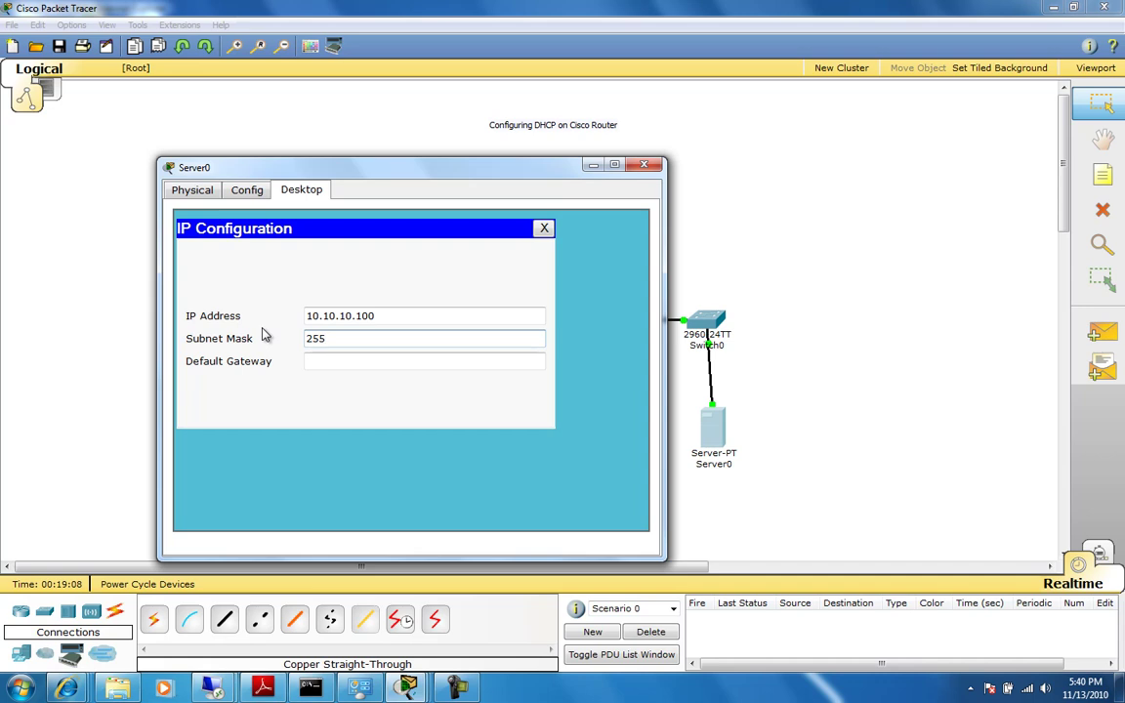
type(".255.255.0")
left_click(323, 364)
type("10.10.10.1")
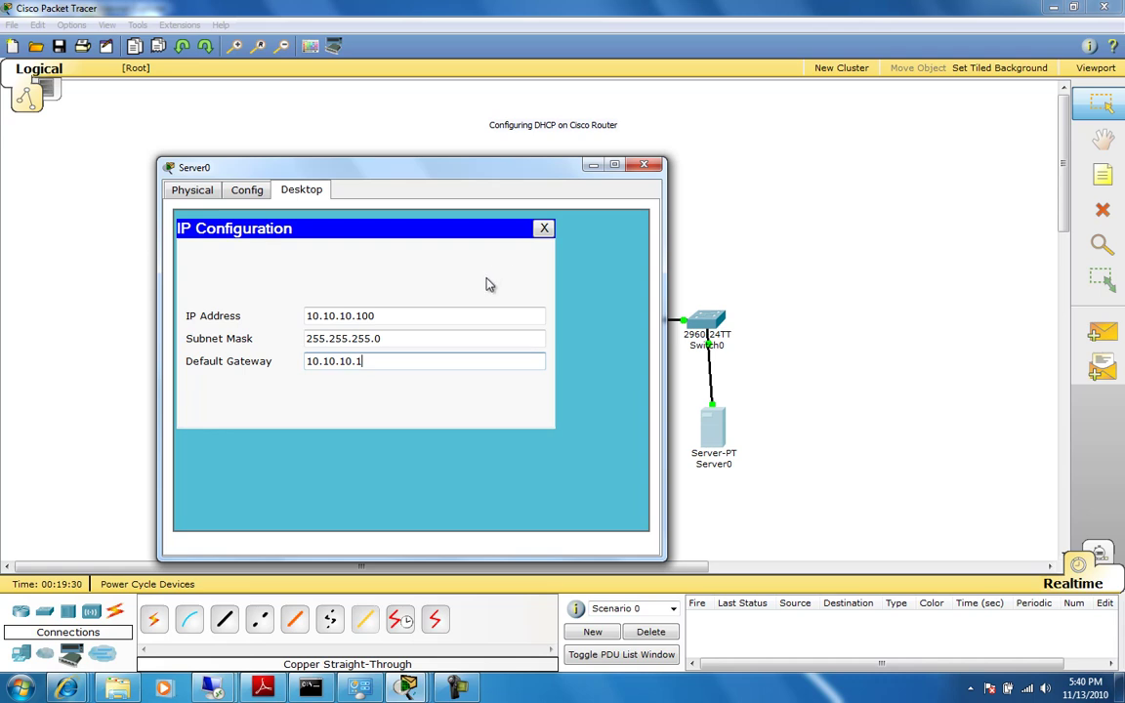
left_click(544, 228)
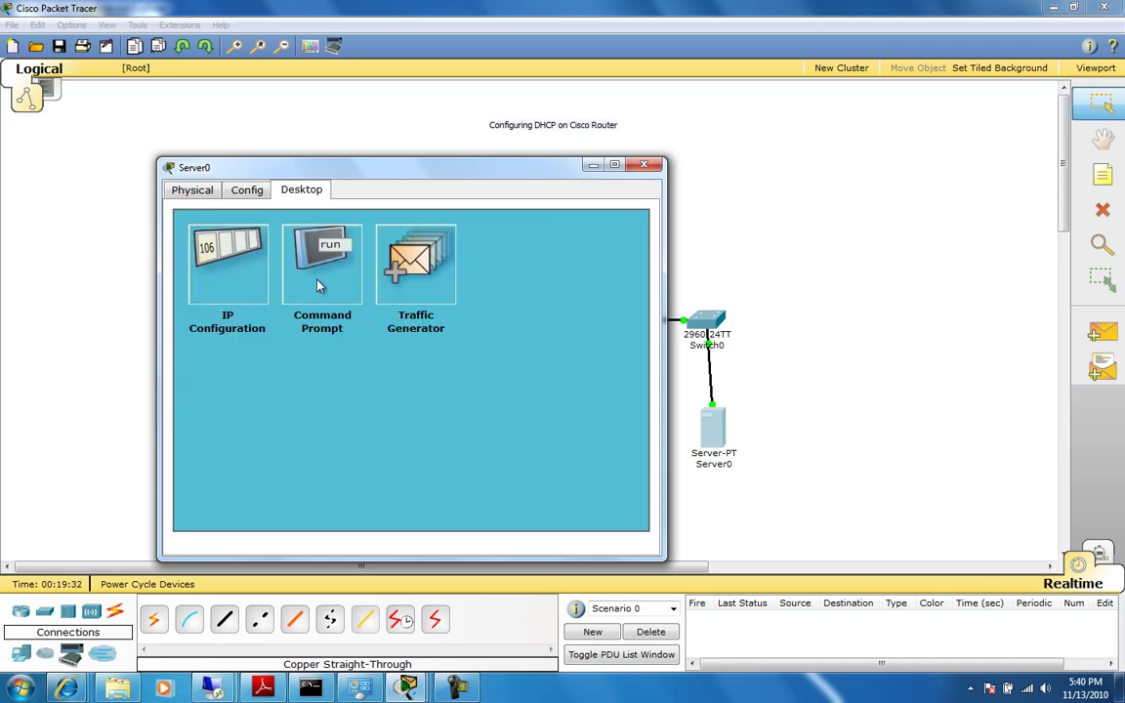
Ping the gateway 10.10.10.1 from Server0's command prompt
left_click(292, 252)
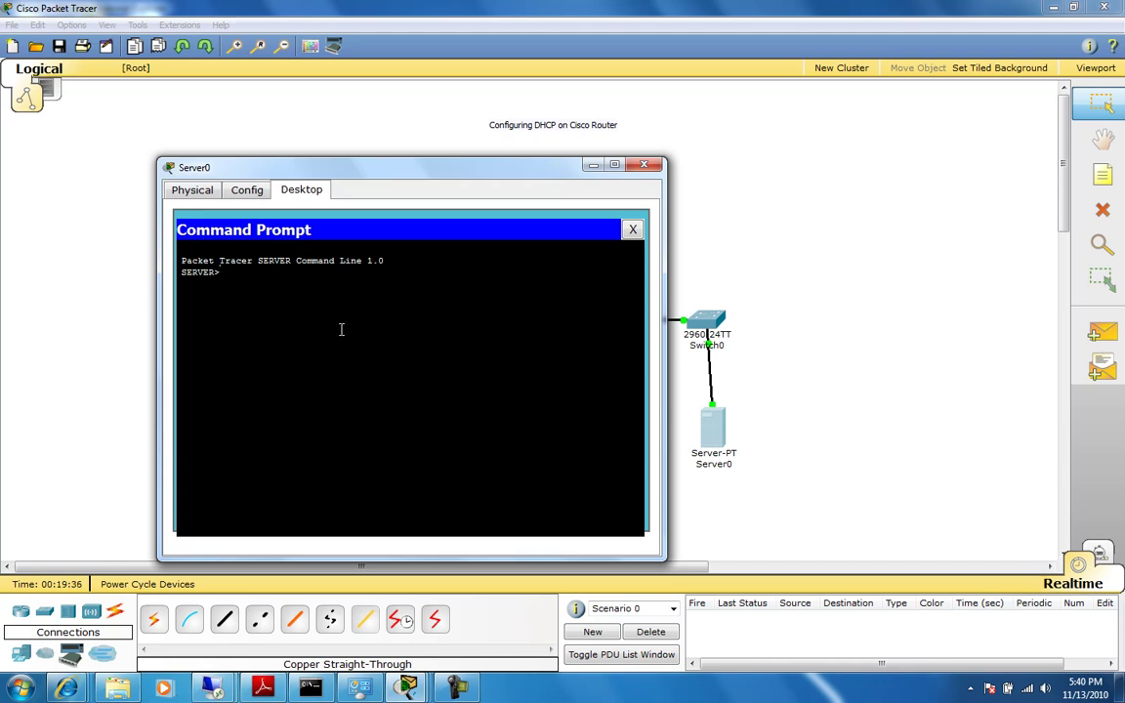
type("ping 10.10.10.1")
key("Return")
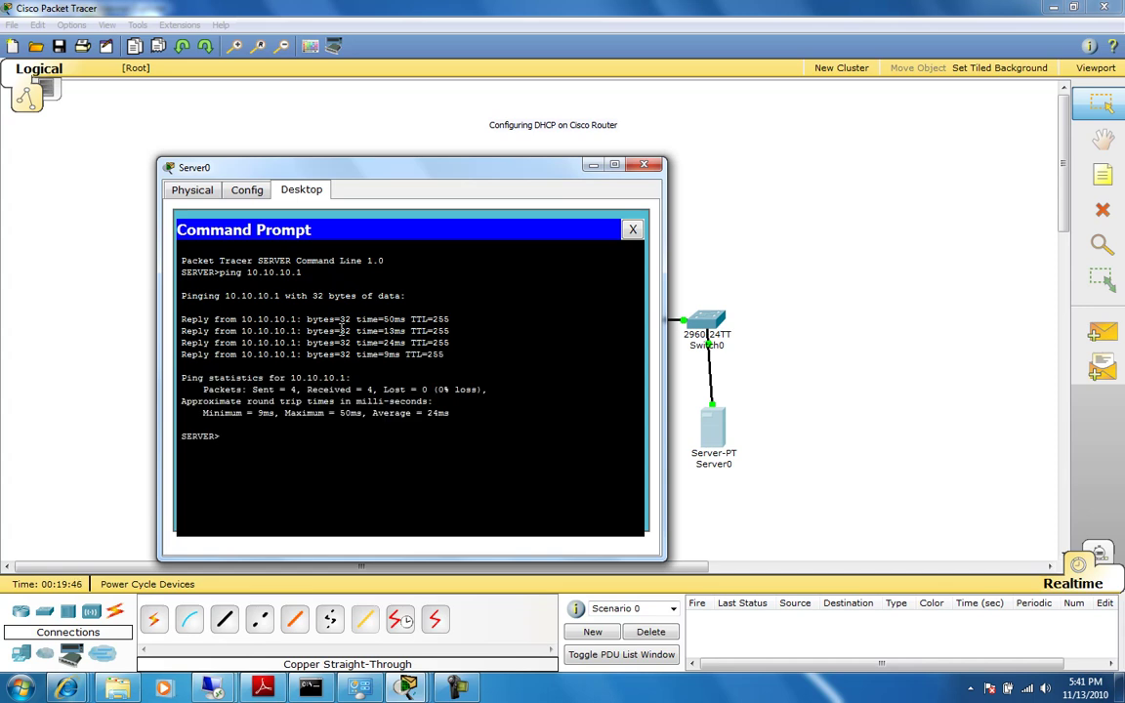
Add a note reading 10.10.10.1 to the workspace and place it beneath the router's FA0/1 label
left_click_drag(479, 168, 673, 396)
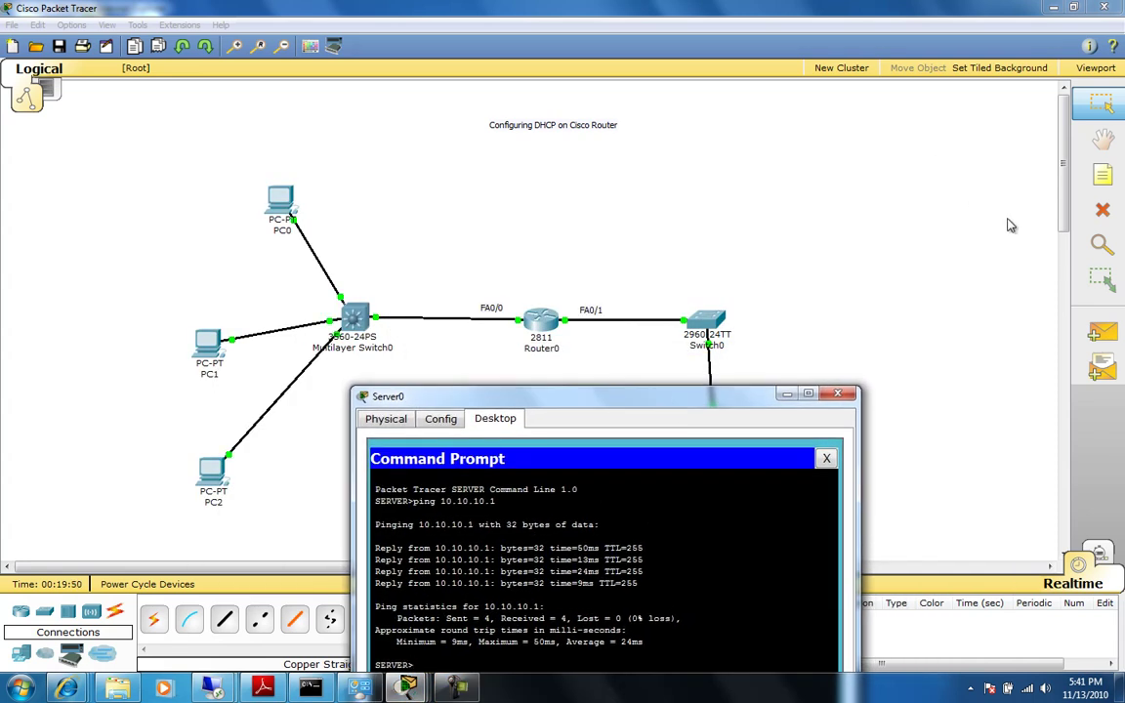
left_click(1103, 174)
left_click(567, 226)
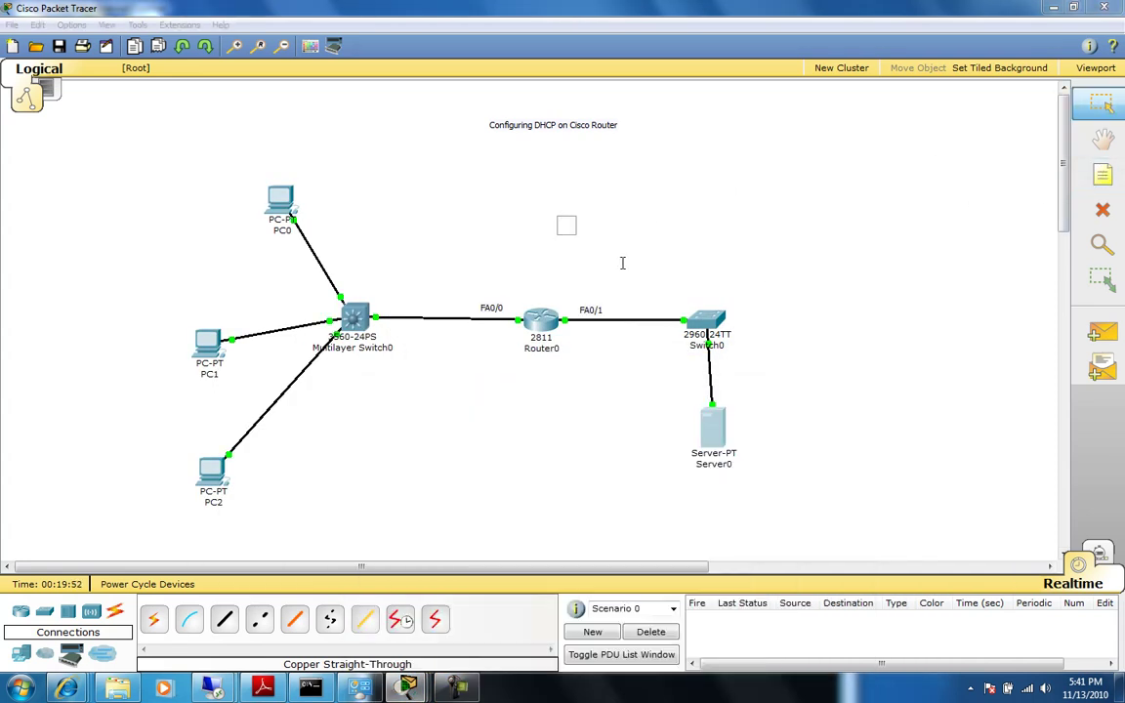
type("10.10.10.1")
left_click(612, 251)
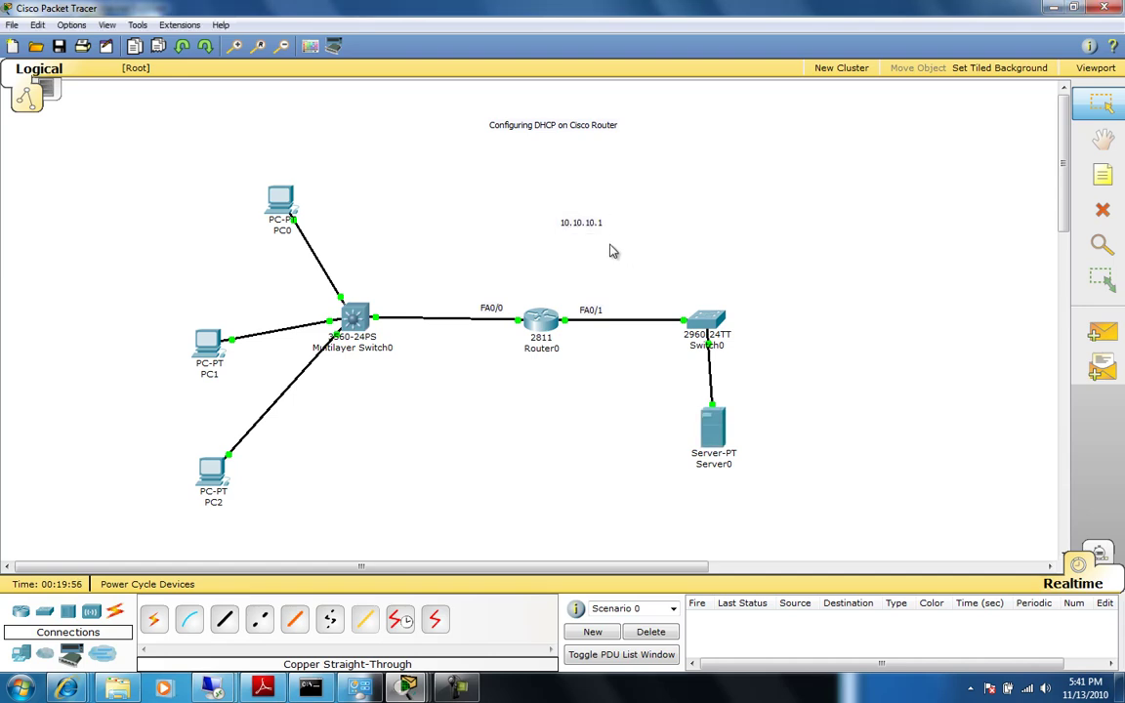
left_click_drag(584, 223, 590, 332)
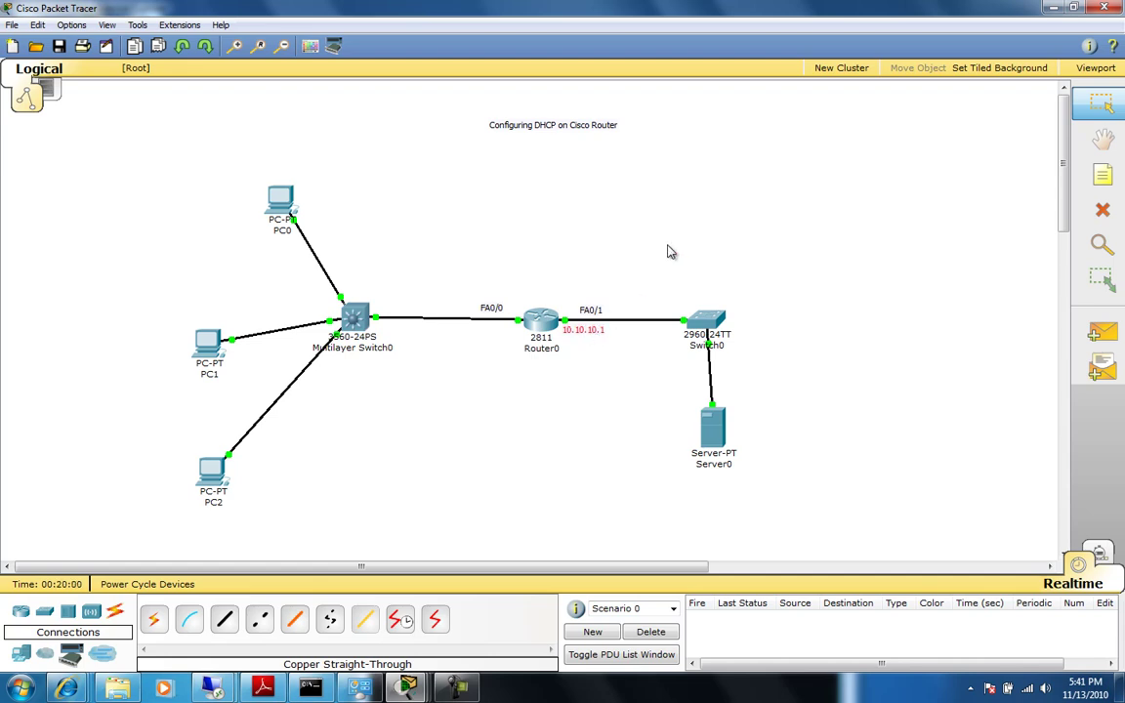
Add a note reading 192.168.1.1 and place it beneath the router's FA0/0 label
left_click(1102, 175)
left_click(694, 187)
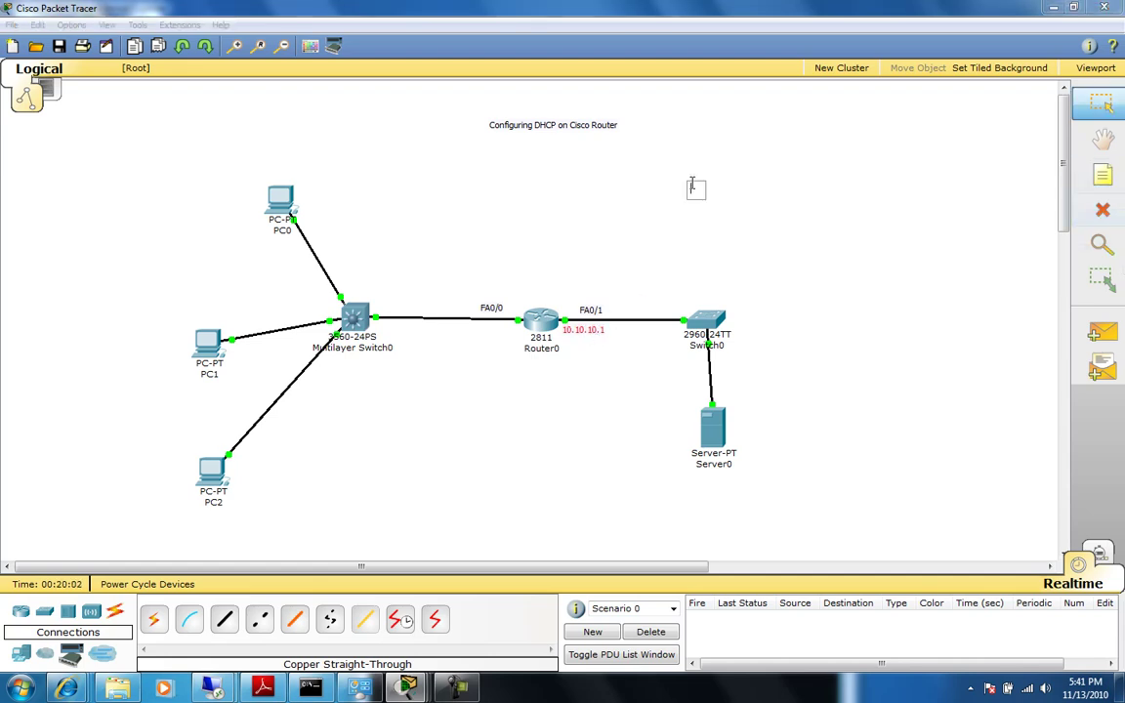
type("192.168.1.1")
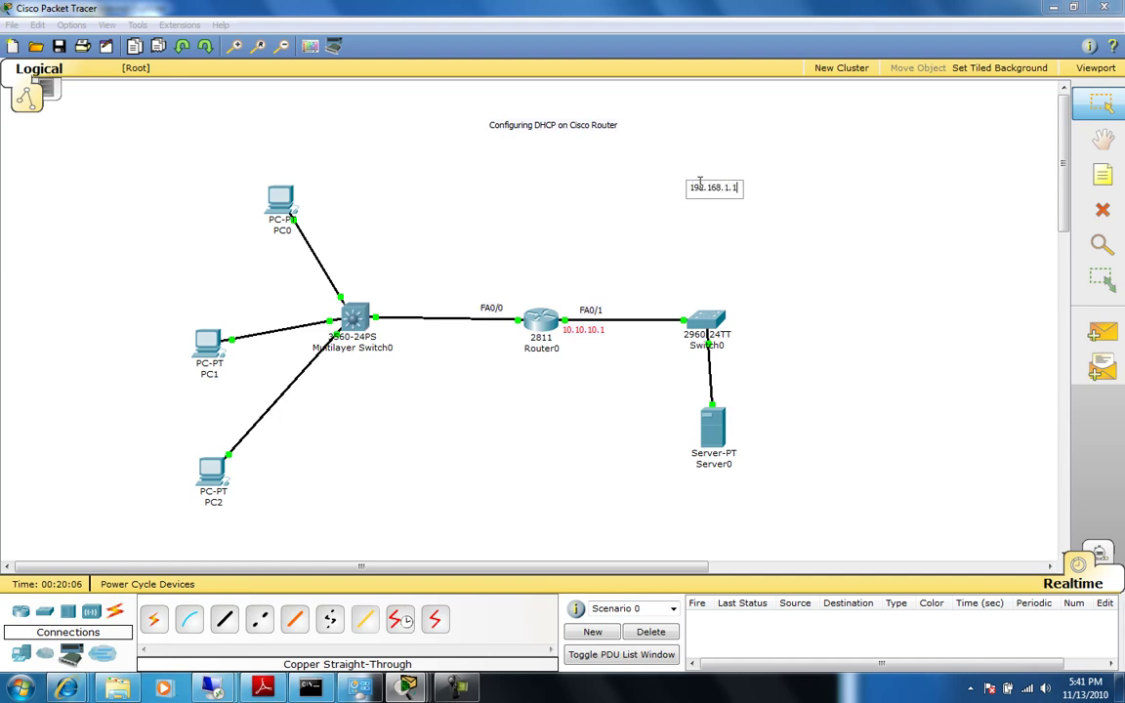
left_click(741, 201)
left_click_drag(730, 187, 515, 333)
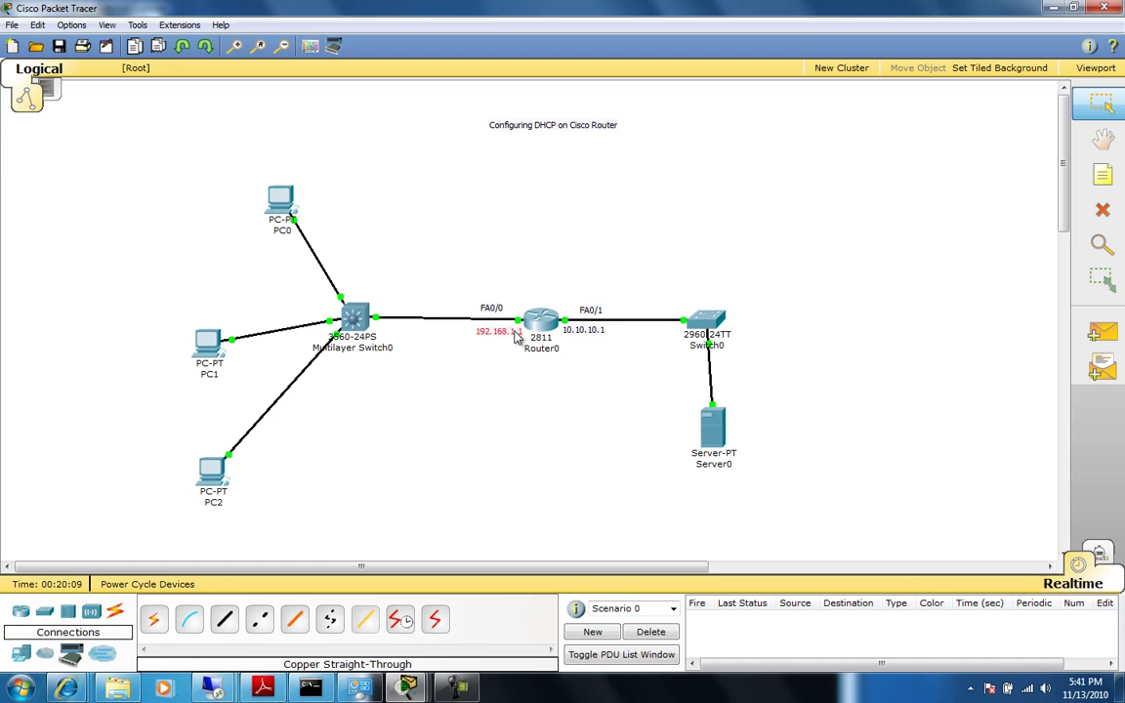
left_click(623, 393)
Label the PC network with a 192.168.1.0/24 note above PC0, and shift PC1 and PC2 upward beside the multilayer switch
mouse_move(540, 320)
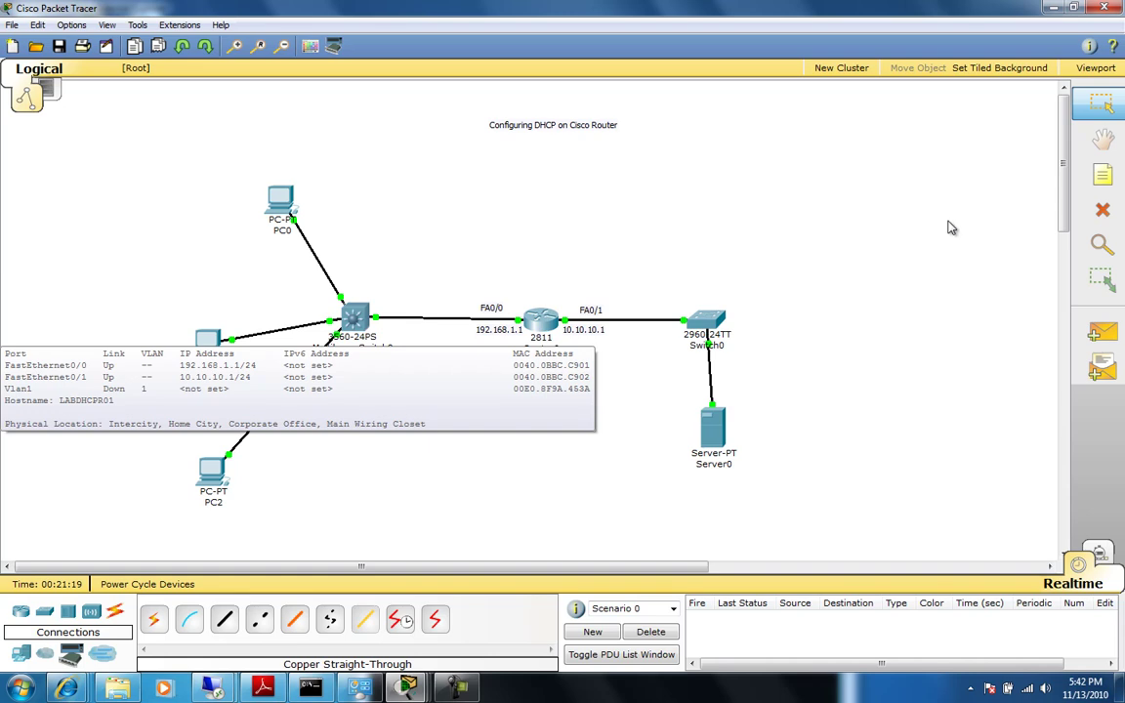
left_click(1102, 174)
left_click(189, 154)
type("192.168.1.0/24")
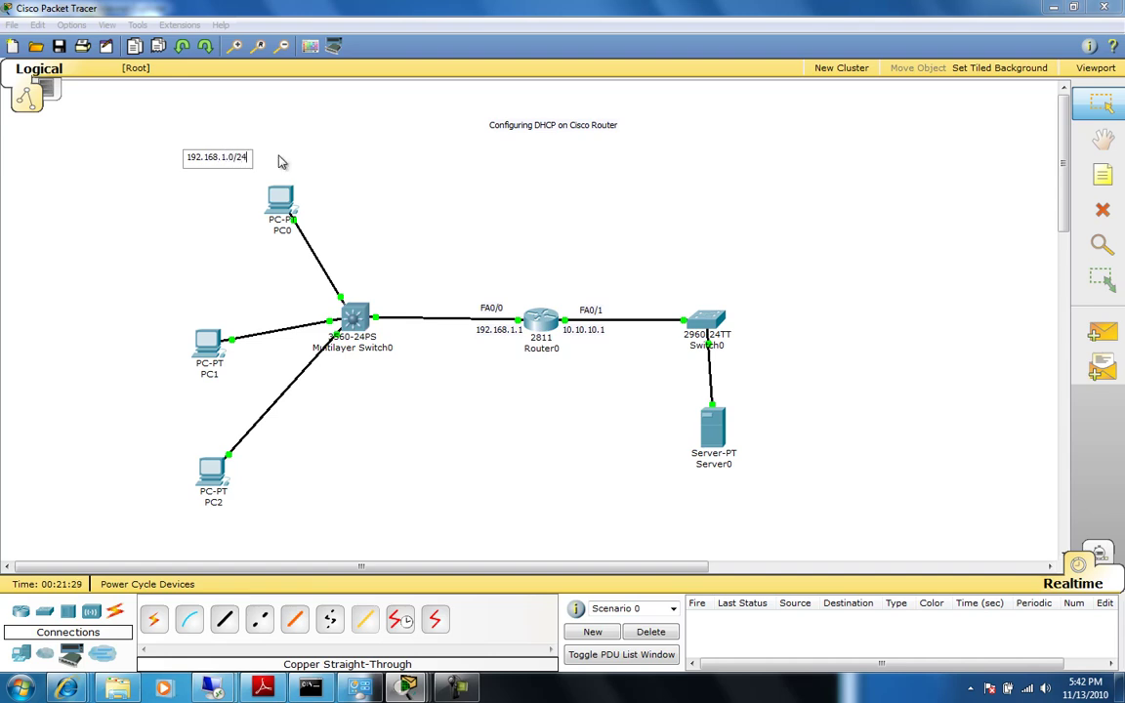
left_click_drag(210, 158, 278, 168)
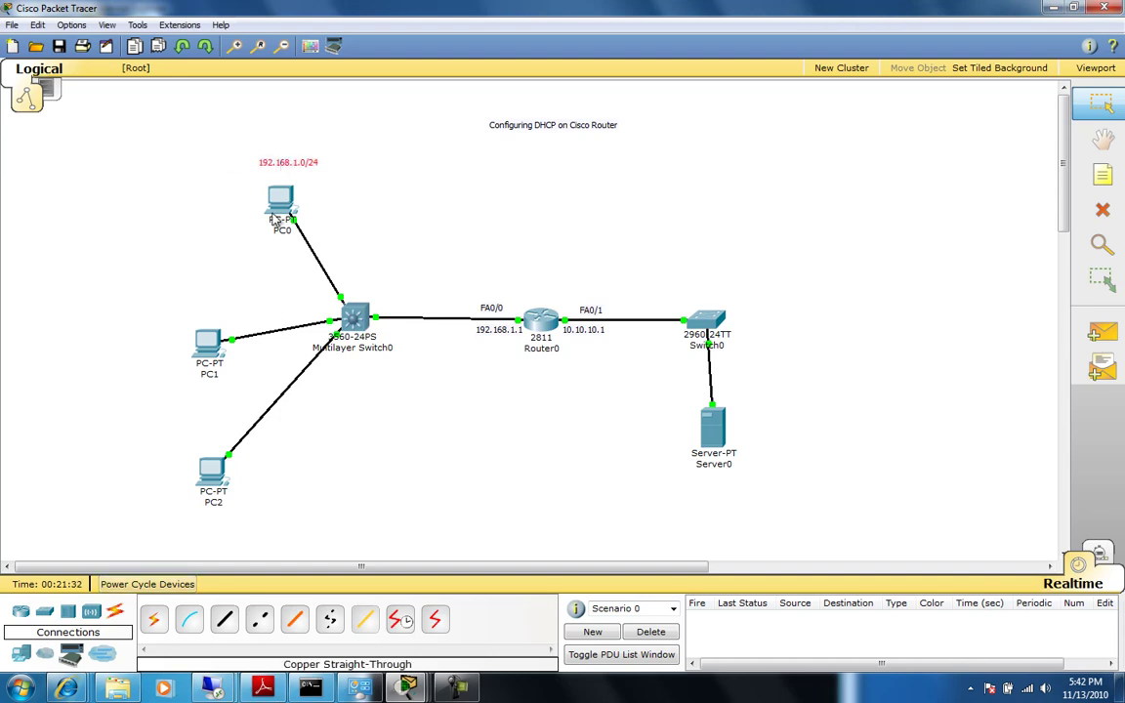
left_click_drag(195, 357, 200, 285)
left_click_drag(210, 471, 208, 394)
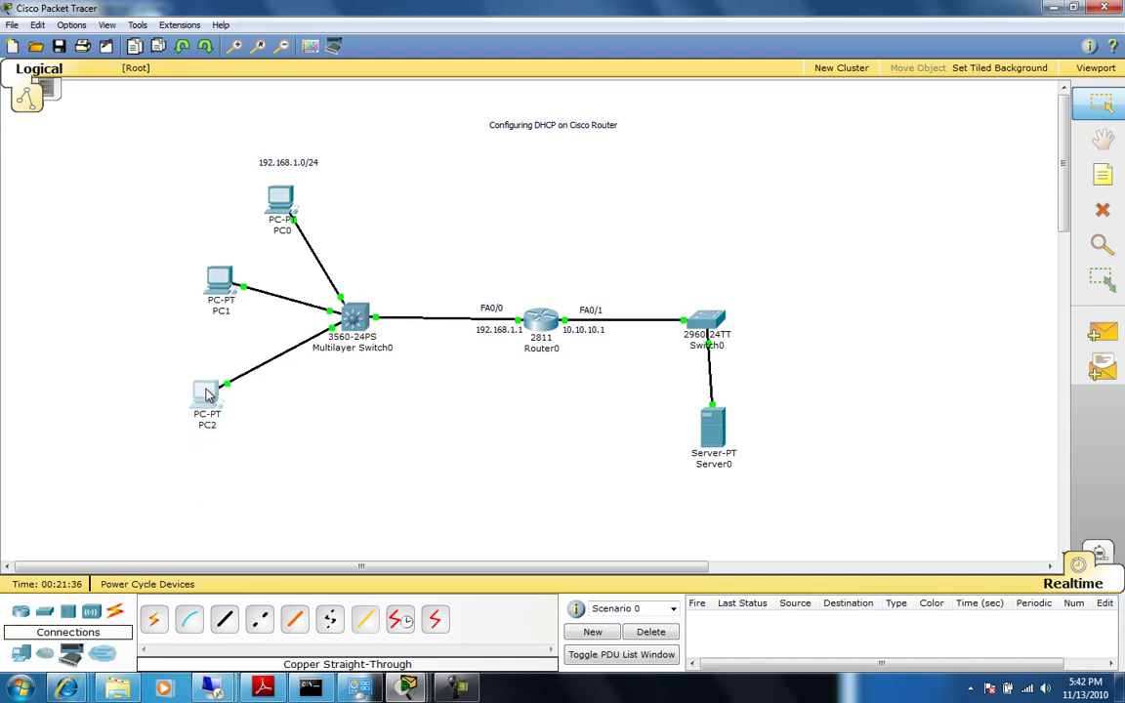
Add a note reading 10.10.10.100 and place it directly beneath Server0
left_click(1102, 174)
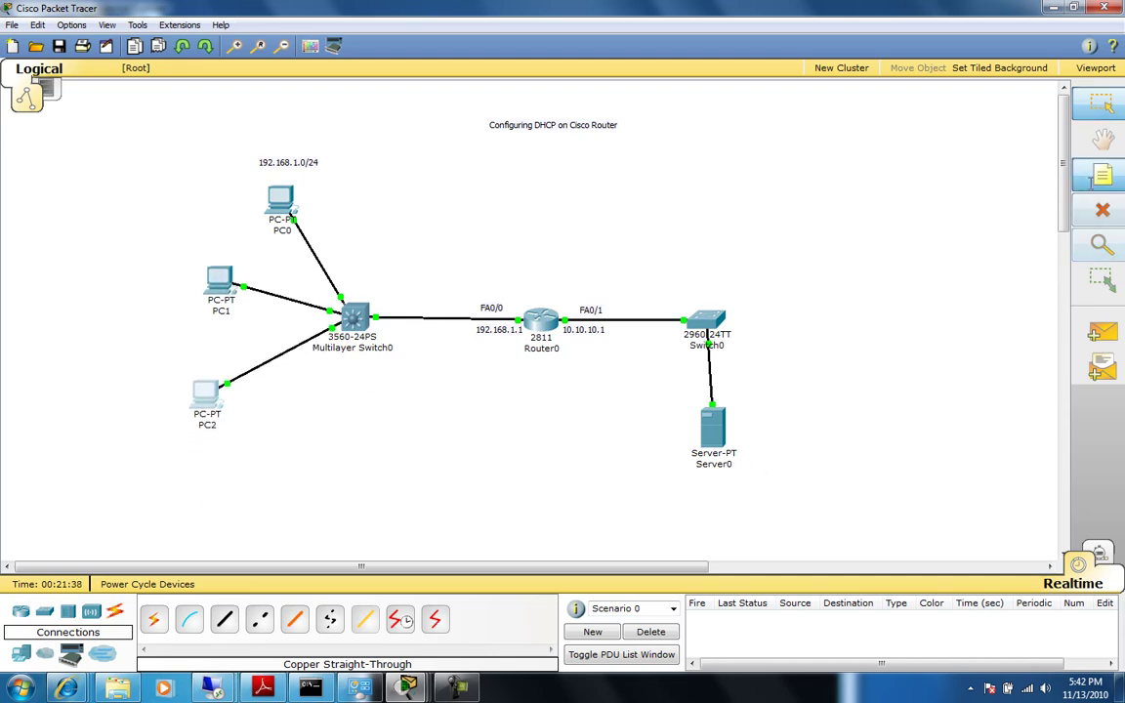
type("10.10.10.100")
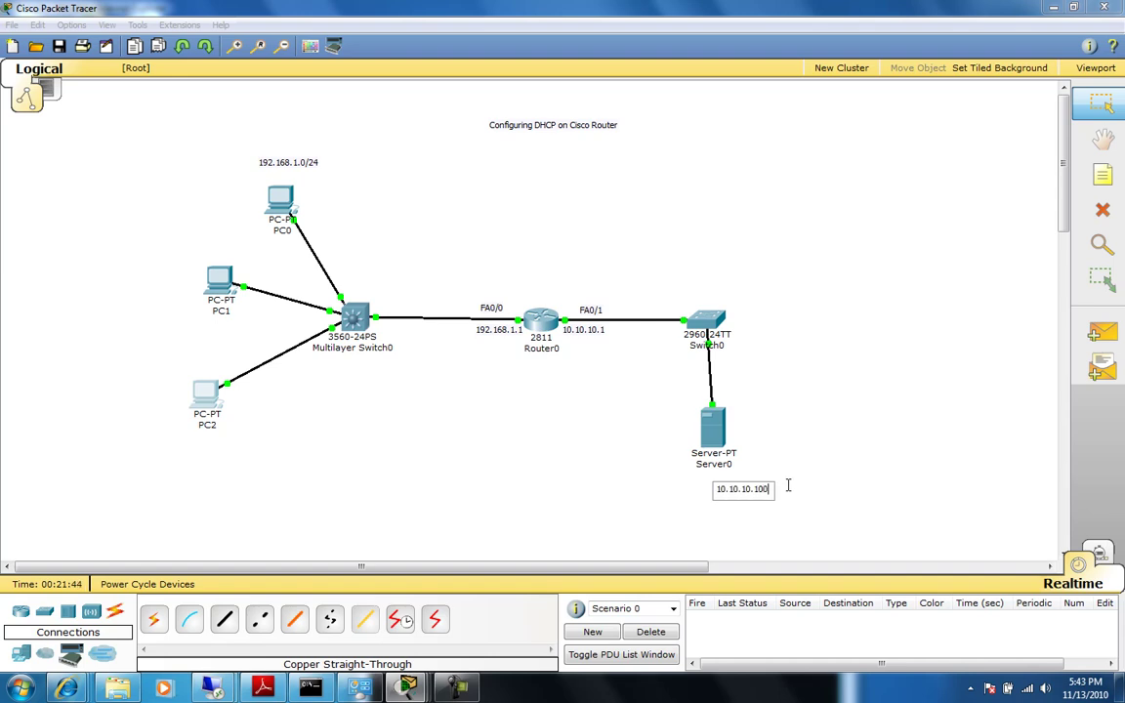
left_click(765, 495)
left_click_drag(766, 495, 727, 486)
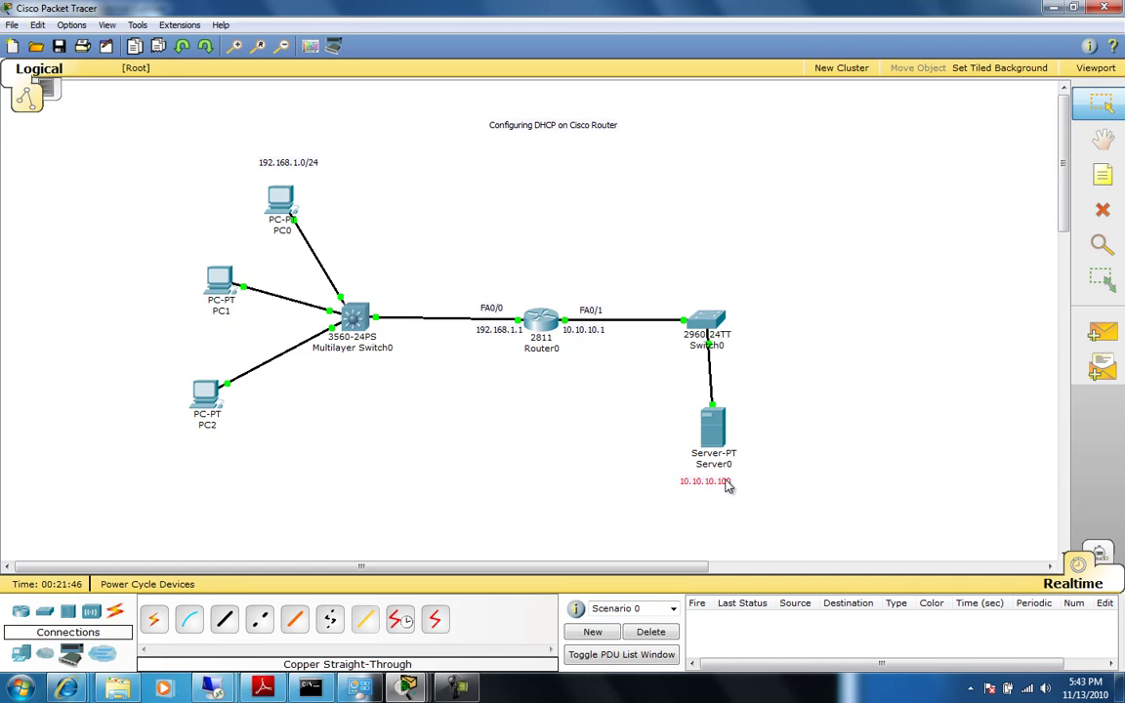
Ping the router's other interface, 192.168.1.1, from Server0's command prompt and close the server window
left_click(712, 427)
left_click_drag(715, 396, 887, 186)
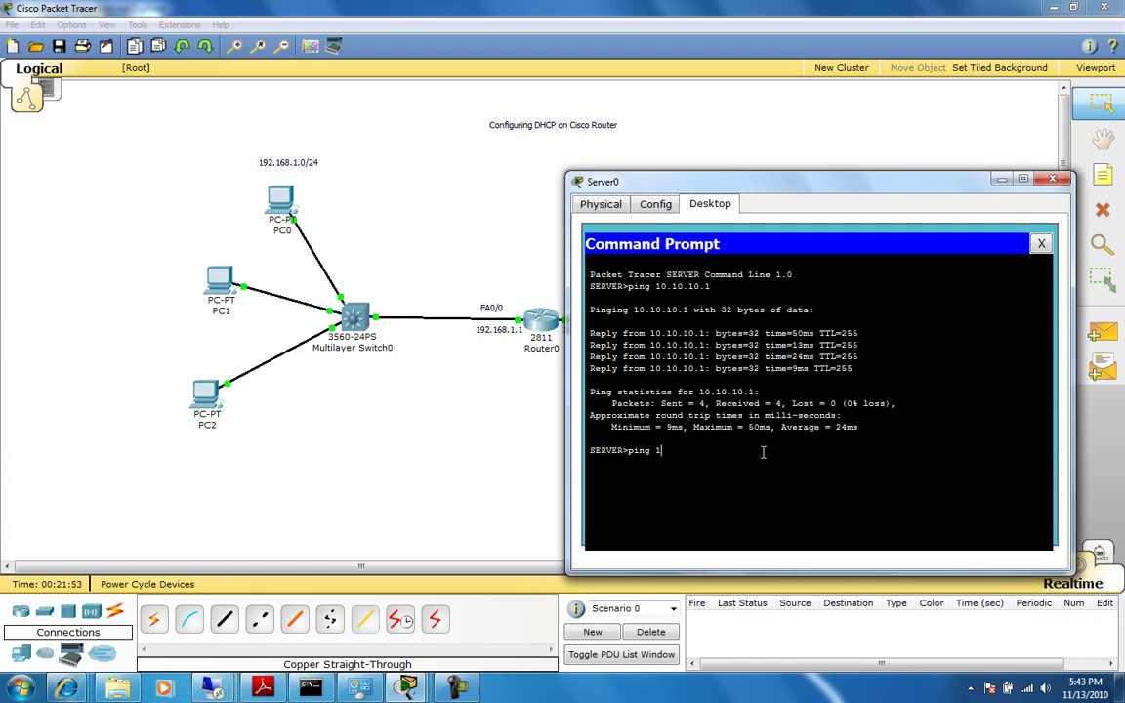
type(".168.1.1")
key("Return")
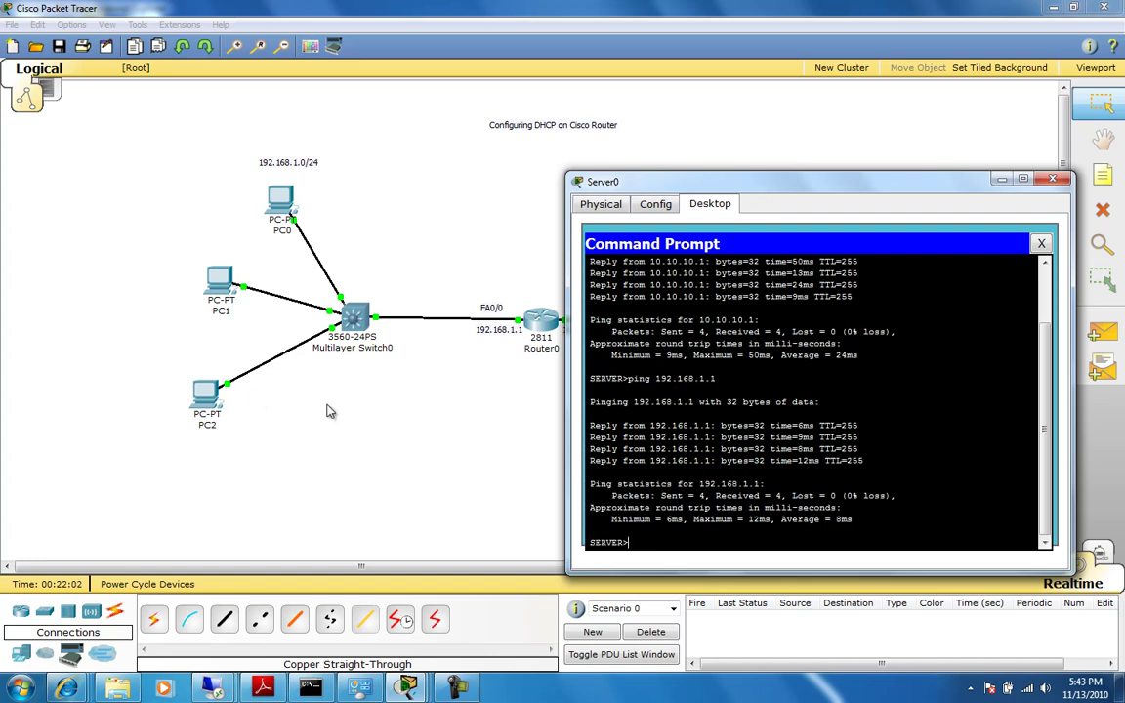
left_click(1053, 182)
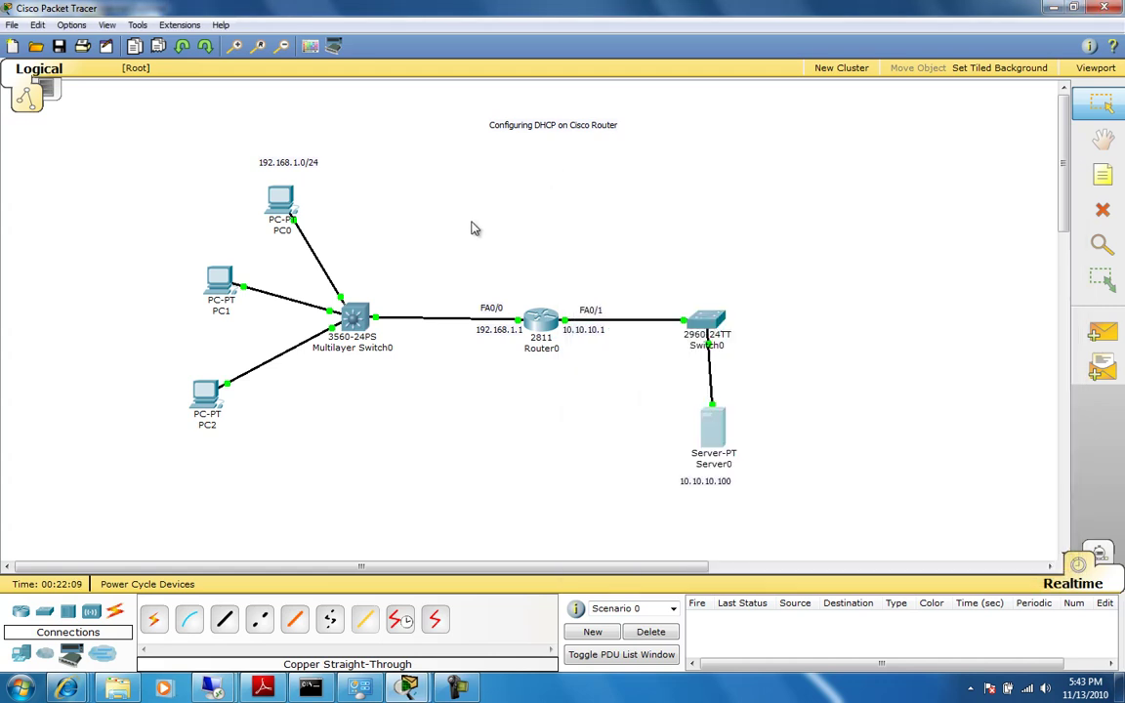
Switch PC0's IP configuration from static to DHCP so that it requests an address from the router
left_click(285, 207)
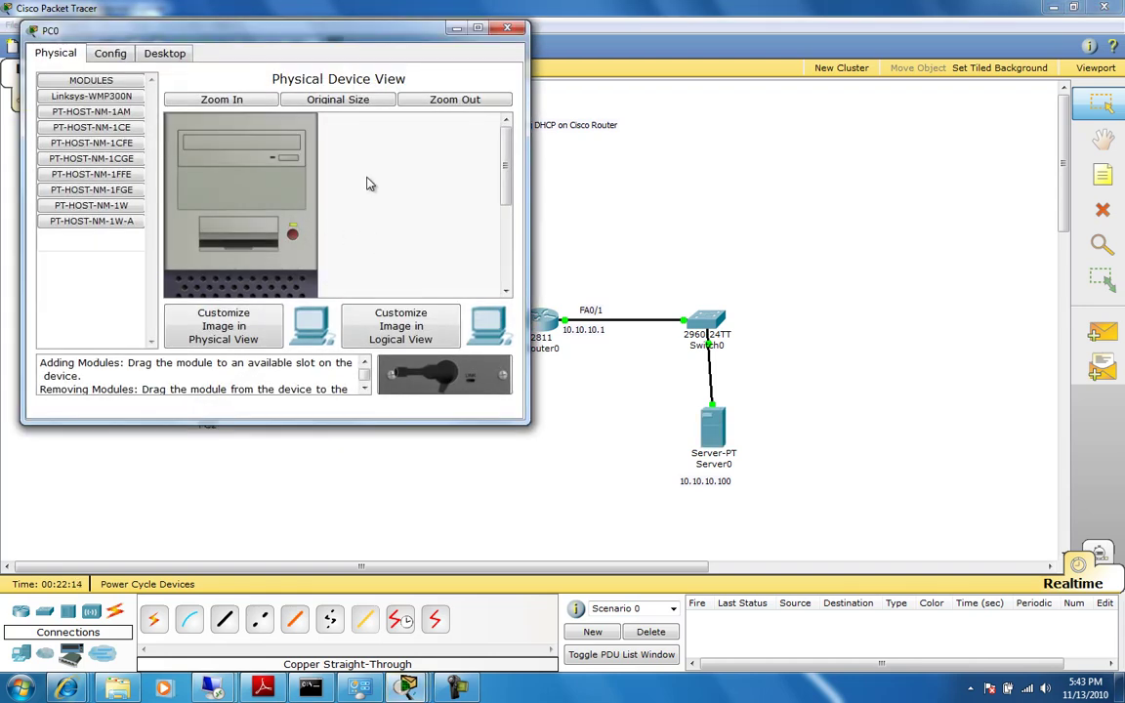
left_click(152, 53)
left_click(91, 119)
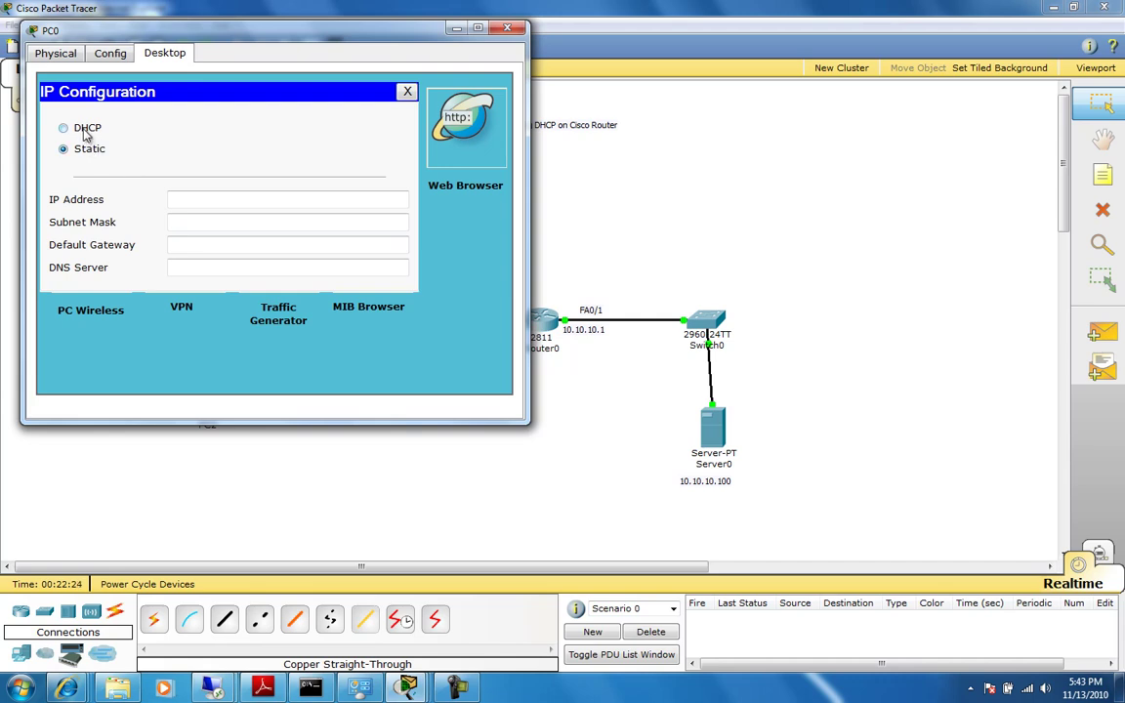
left_click_drag(213, 35, 762, 146)
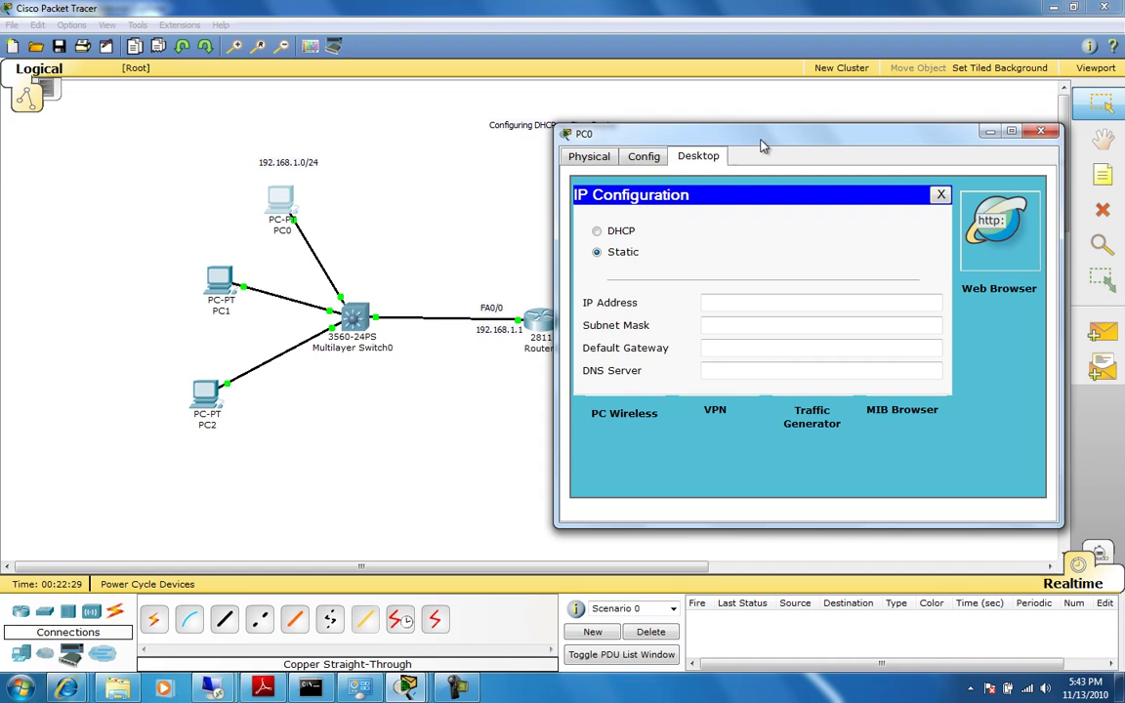
left_click(543, 352)
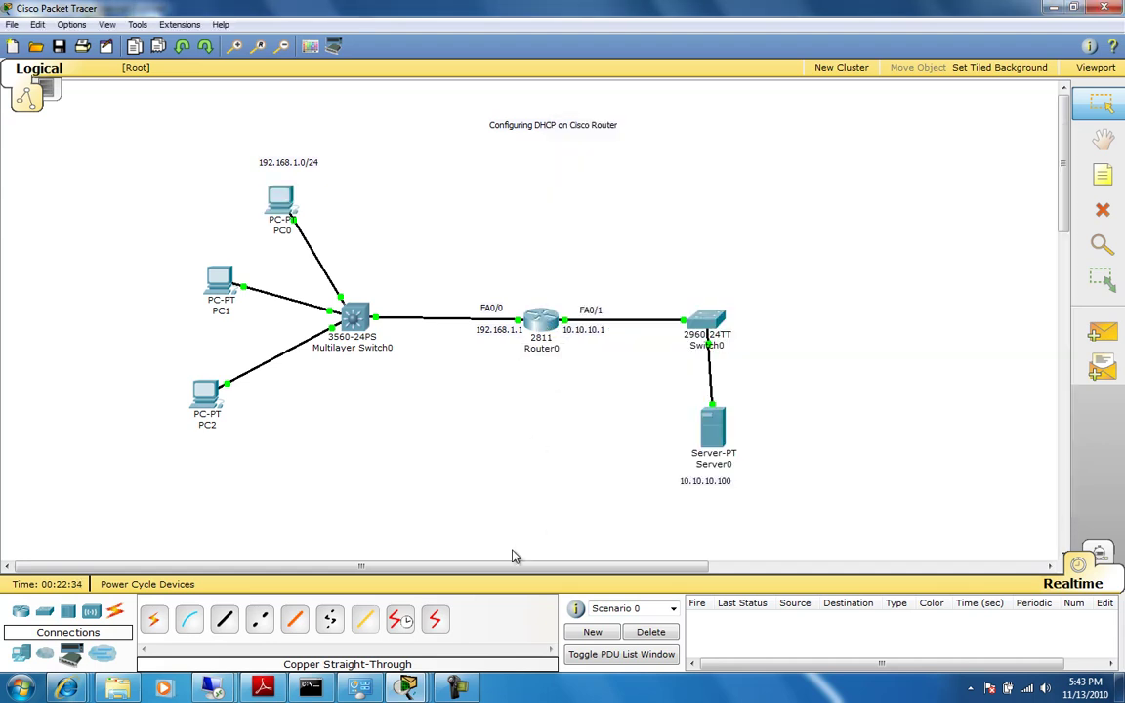
mouse_move(410, 689)
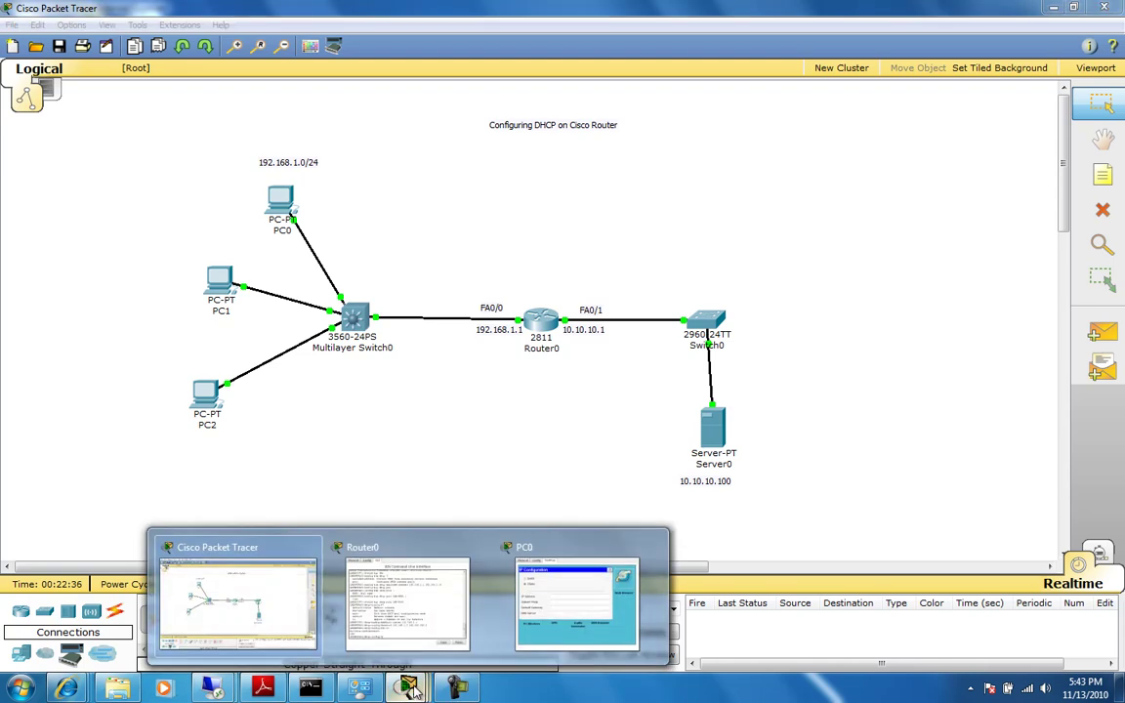
left_click(520, 566)
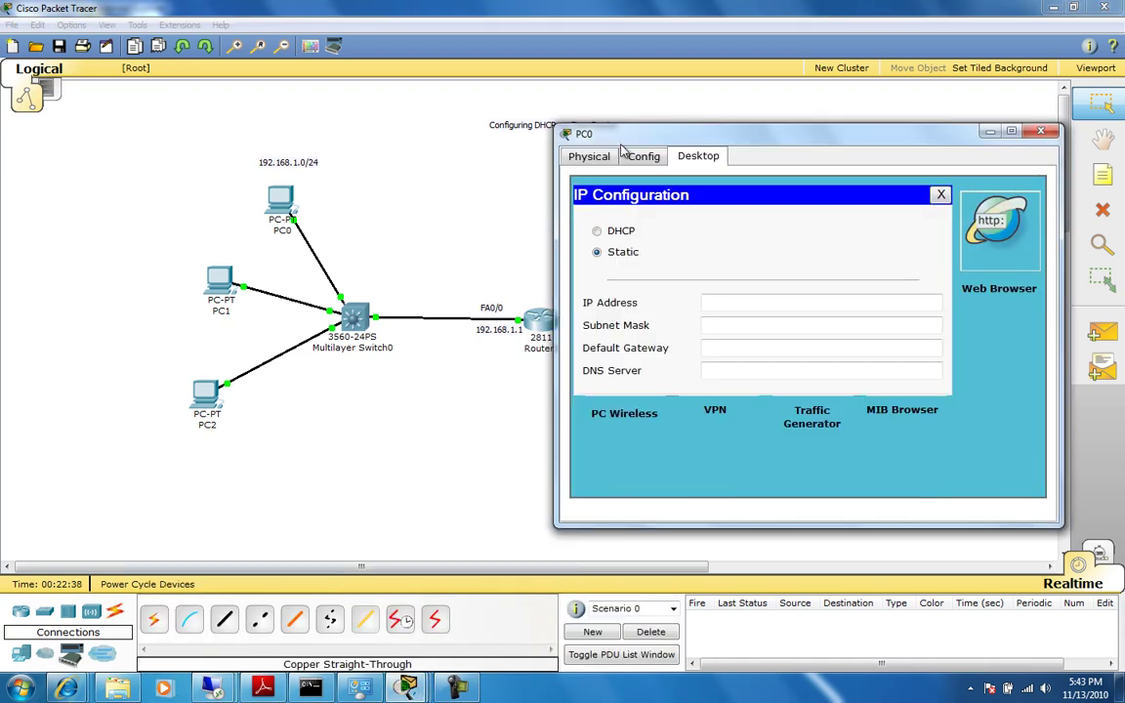
left_click_drag(633, 138, 644, 124)
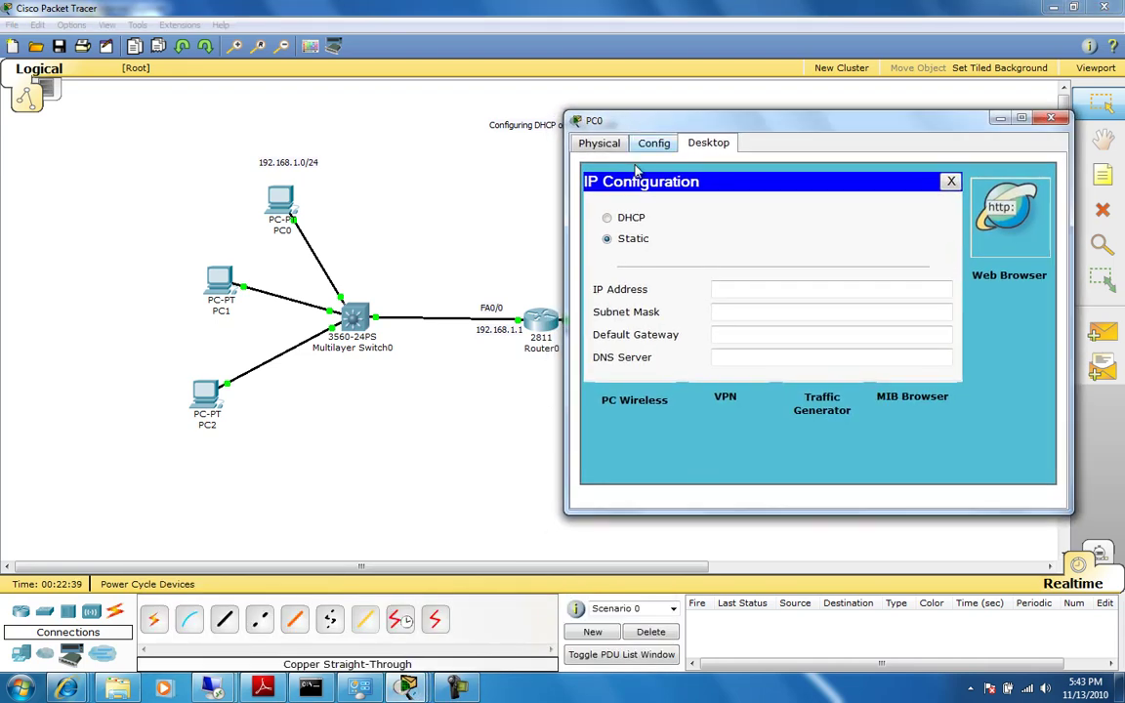
left_click(607, 219)
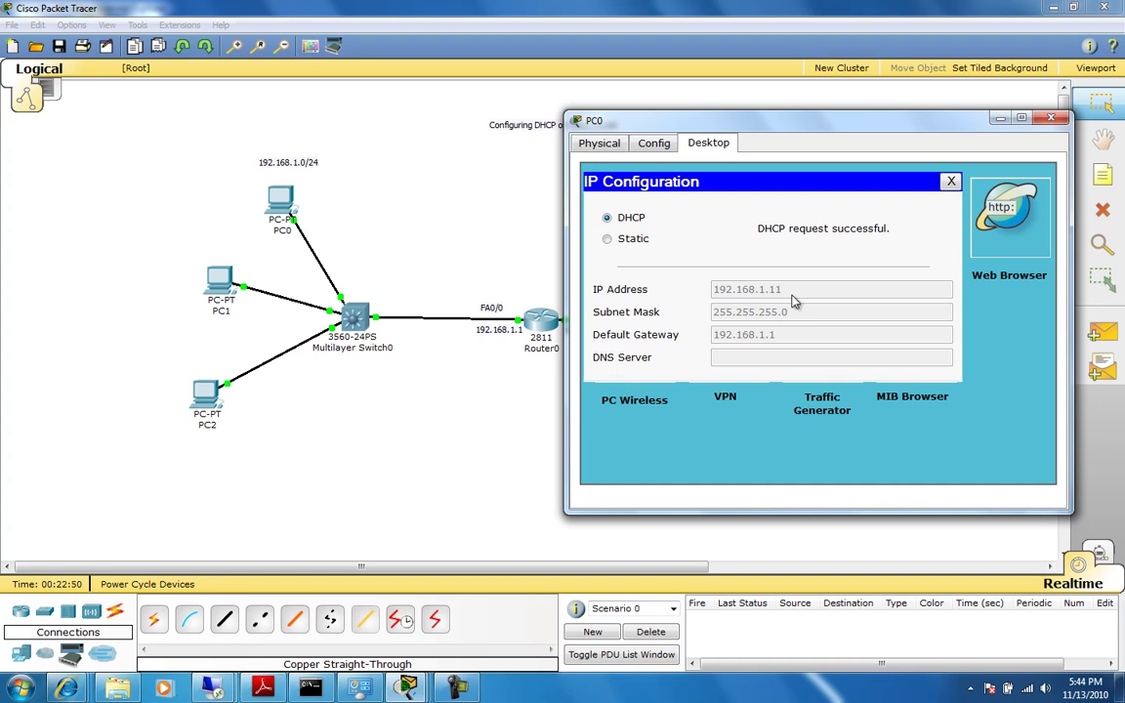
Compare PC0's leased IP settings with the excluded address range and default router configured in Router0's command line
left_click_drag(639, 120, 341, 84)
left_click(409, 688)
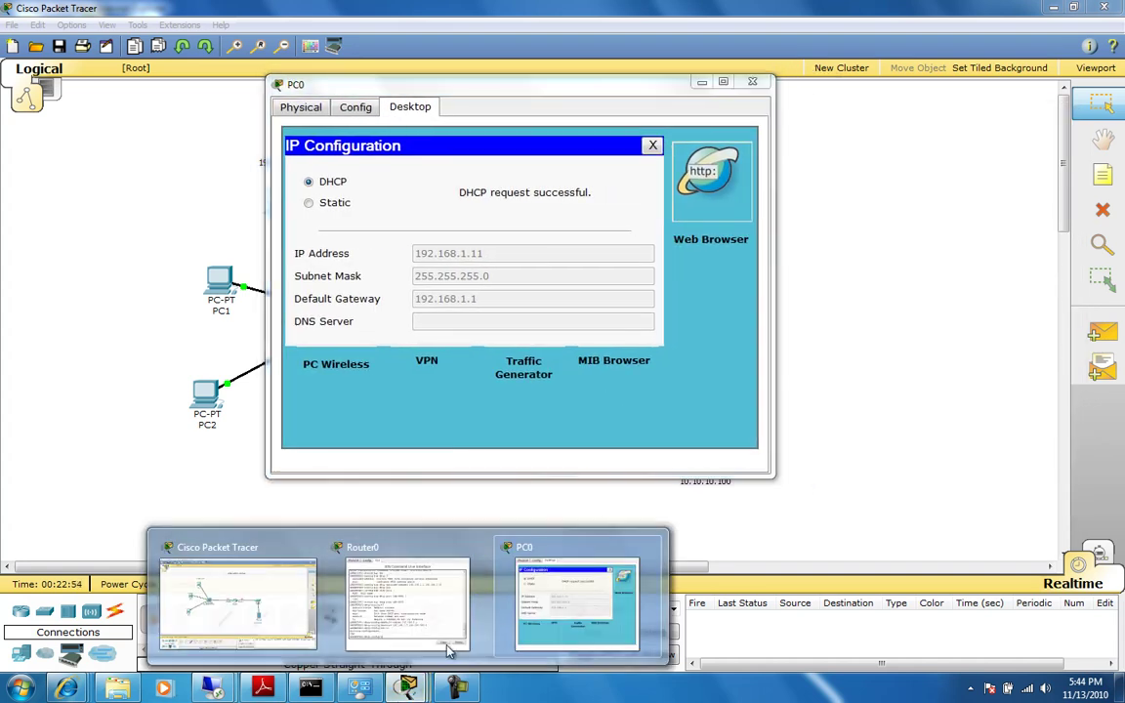
left_click(408, 636)
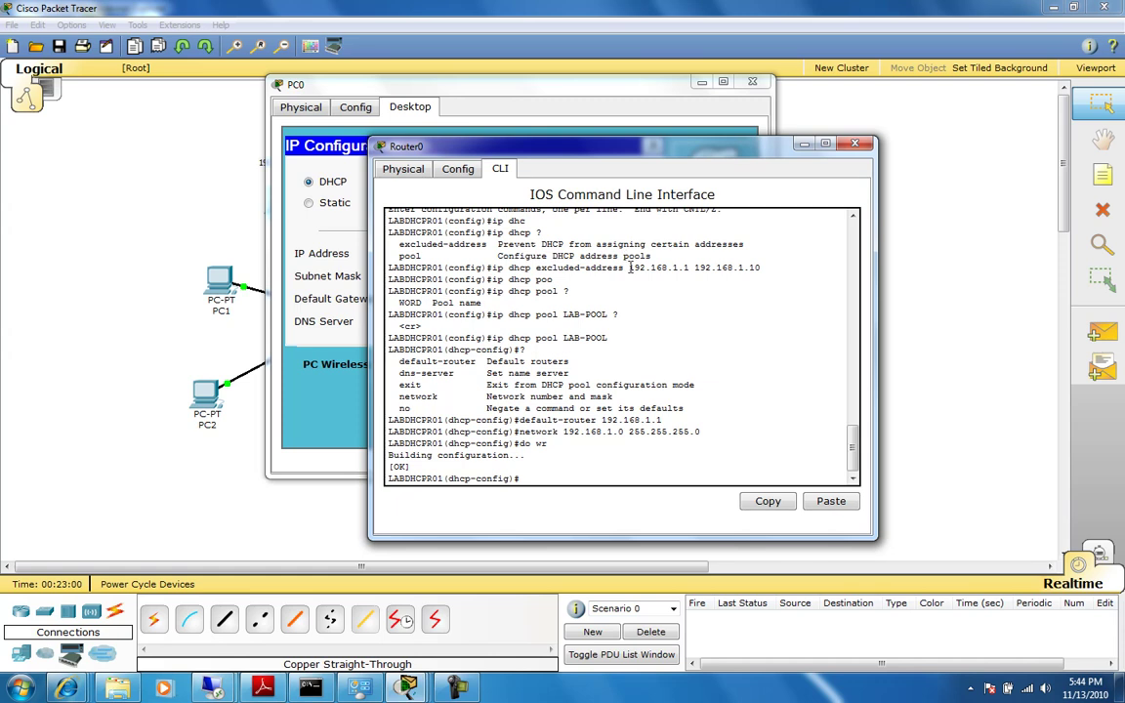
left_click_drag(631, 271, 764, 269)
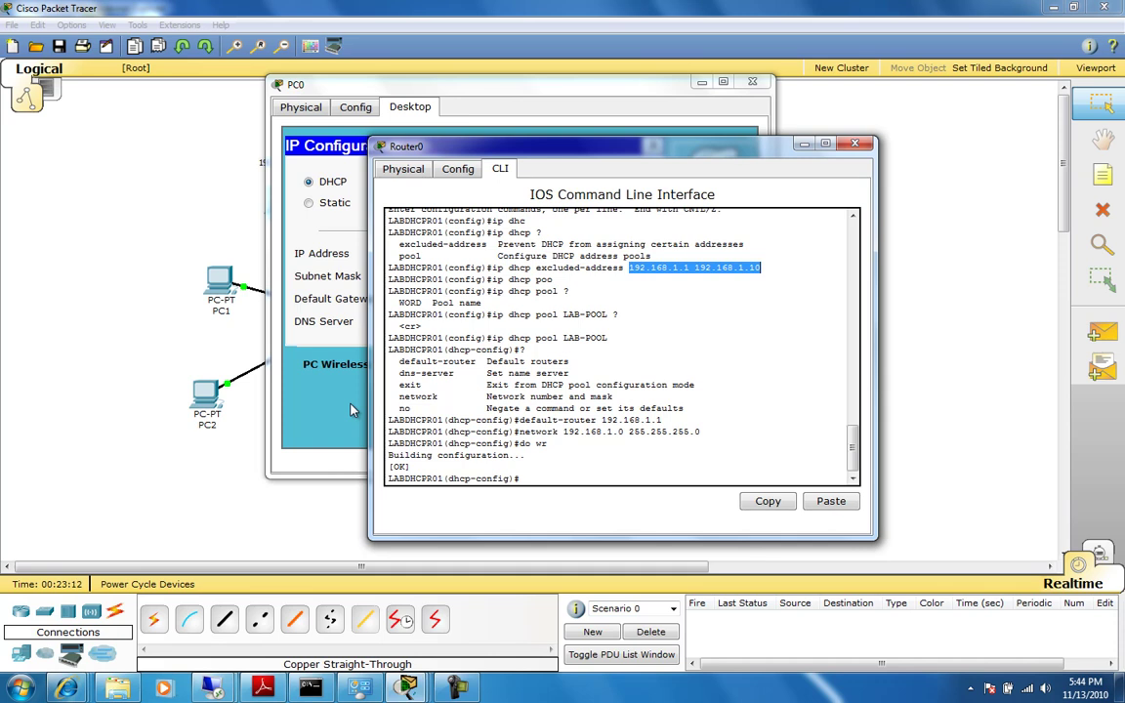
left_click(353, 86)
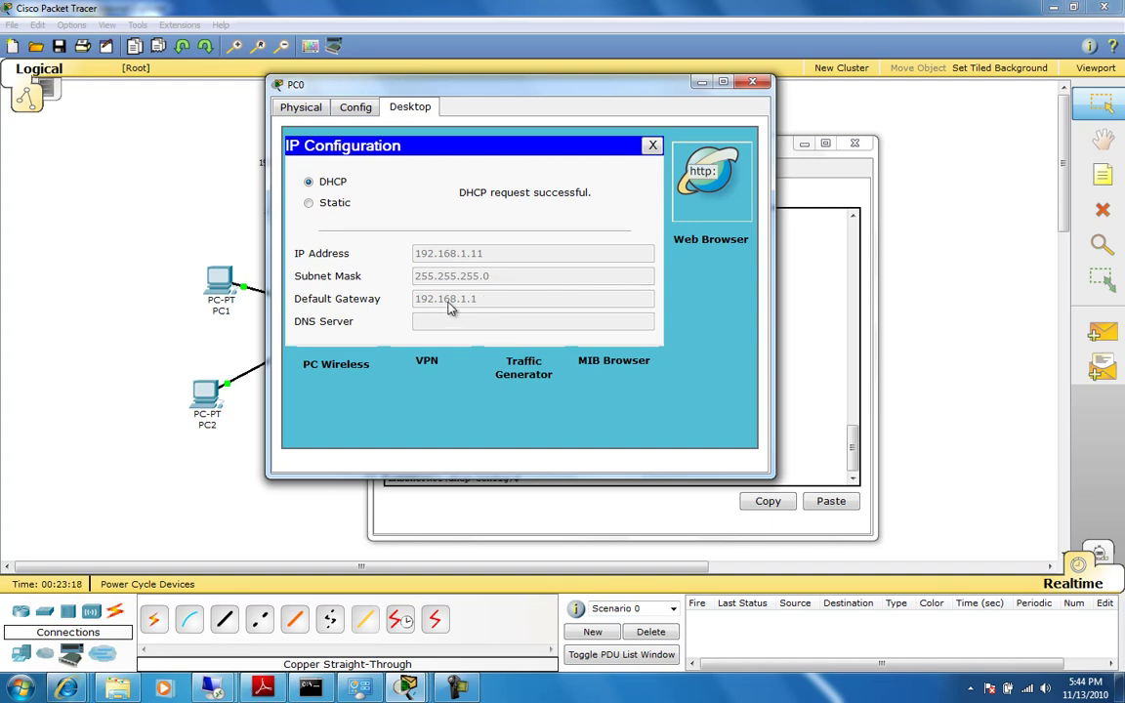
left_click(799, 333)
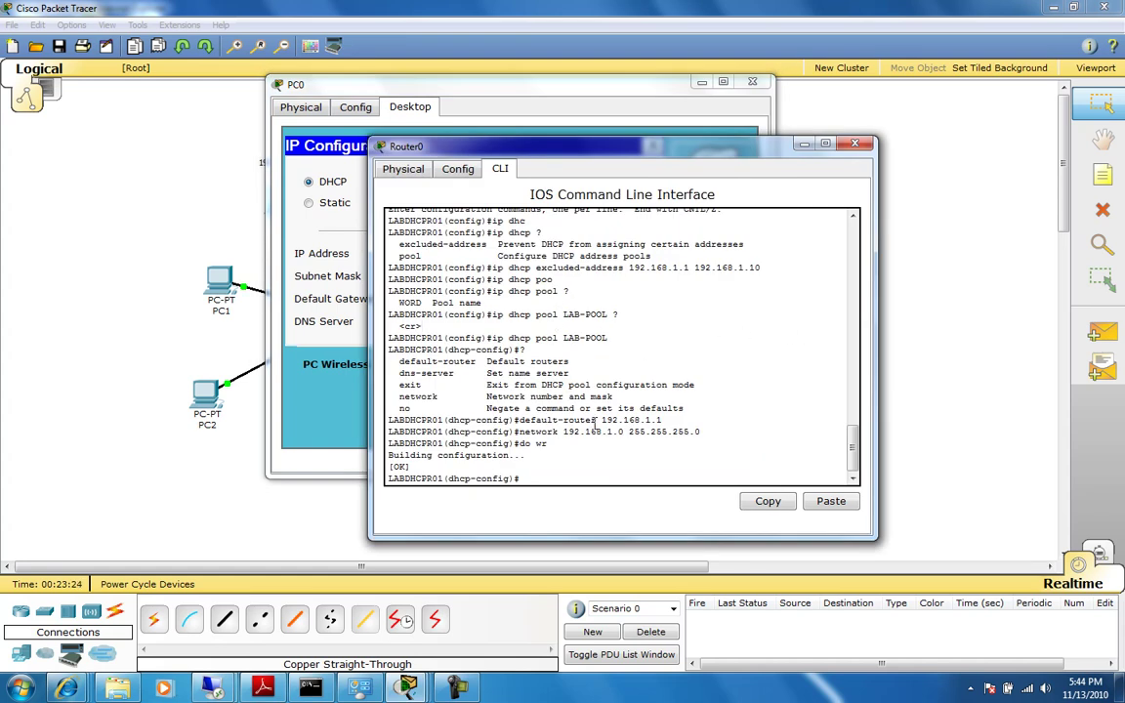
left_click(325, 210)
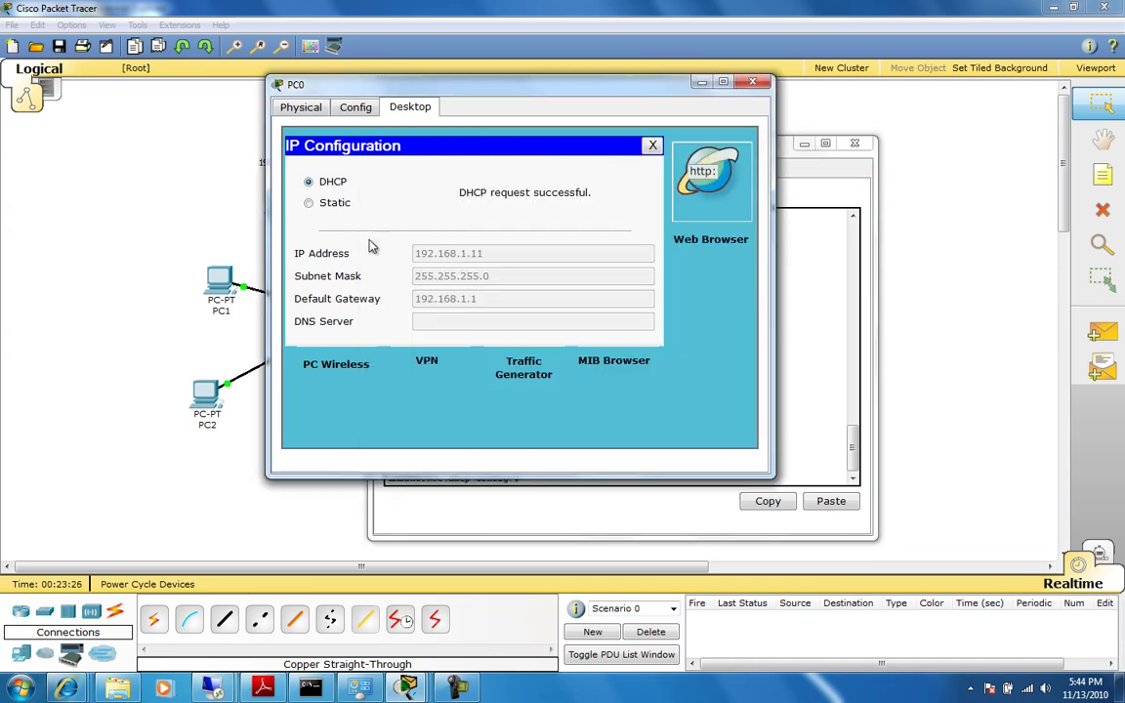
left_click(796, 372)
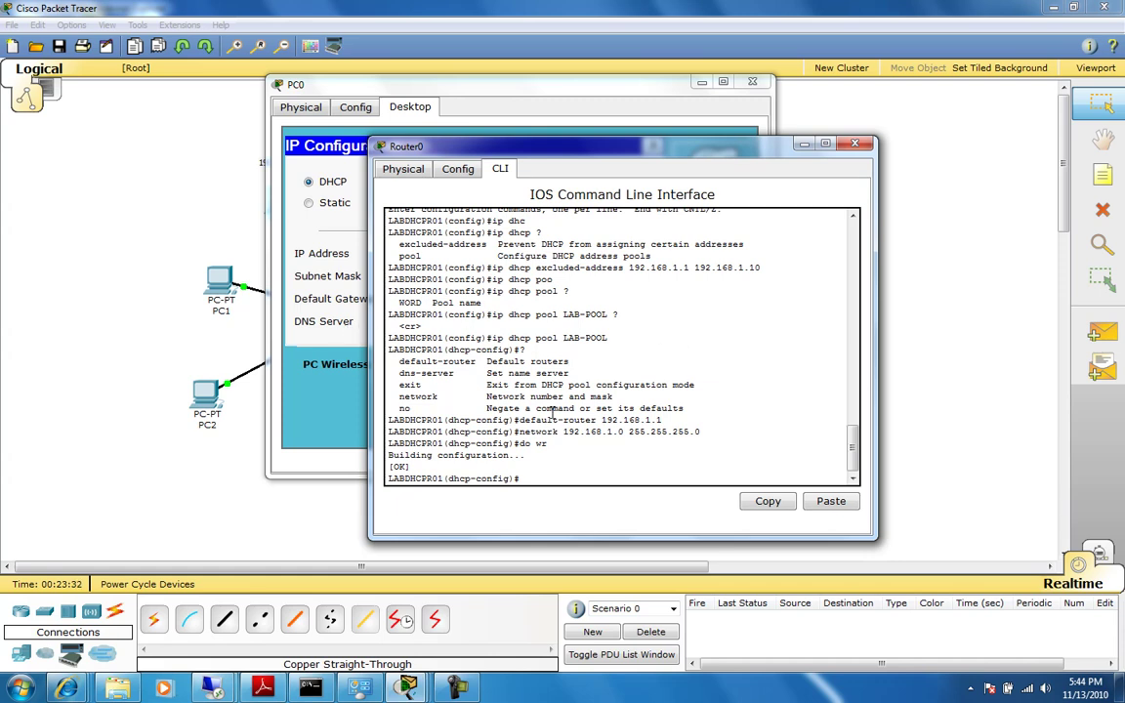
Exit DHCP pool configuration on Router0 and return to the privileged EXEC prompt
left_click(617, 452)
key("Return")
key("ctrl+z")
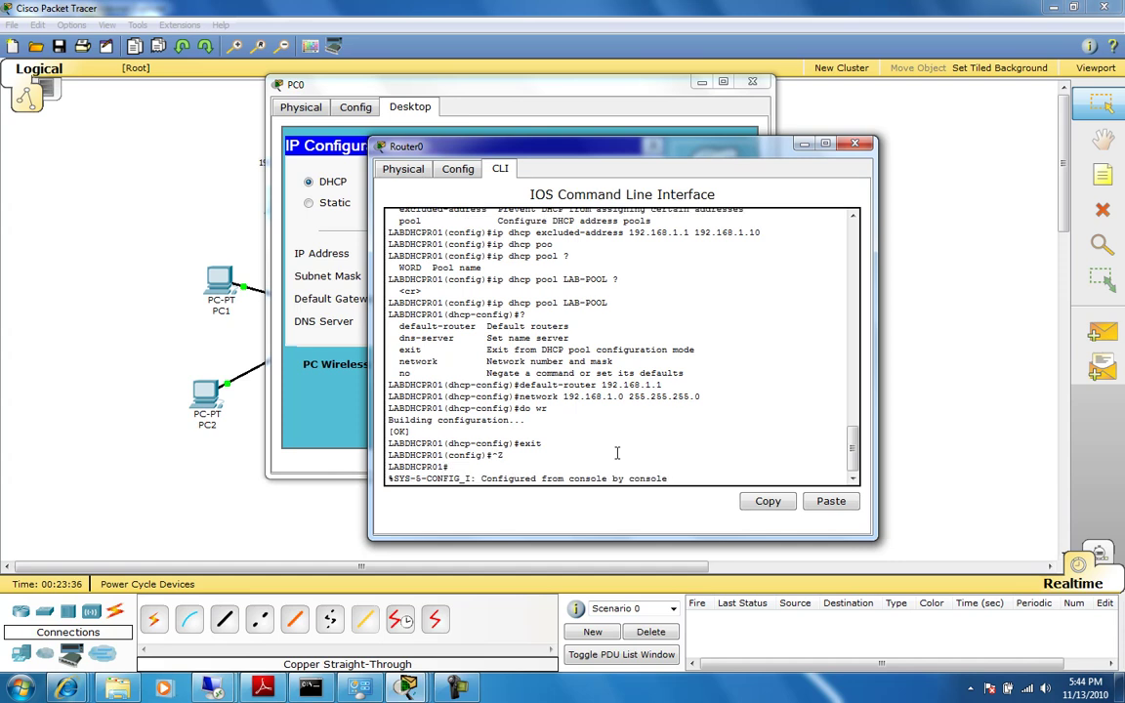
key("Return")
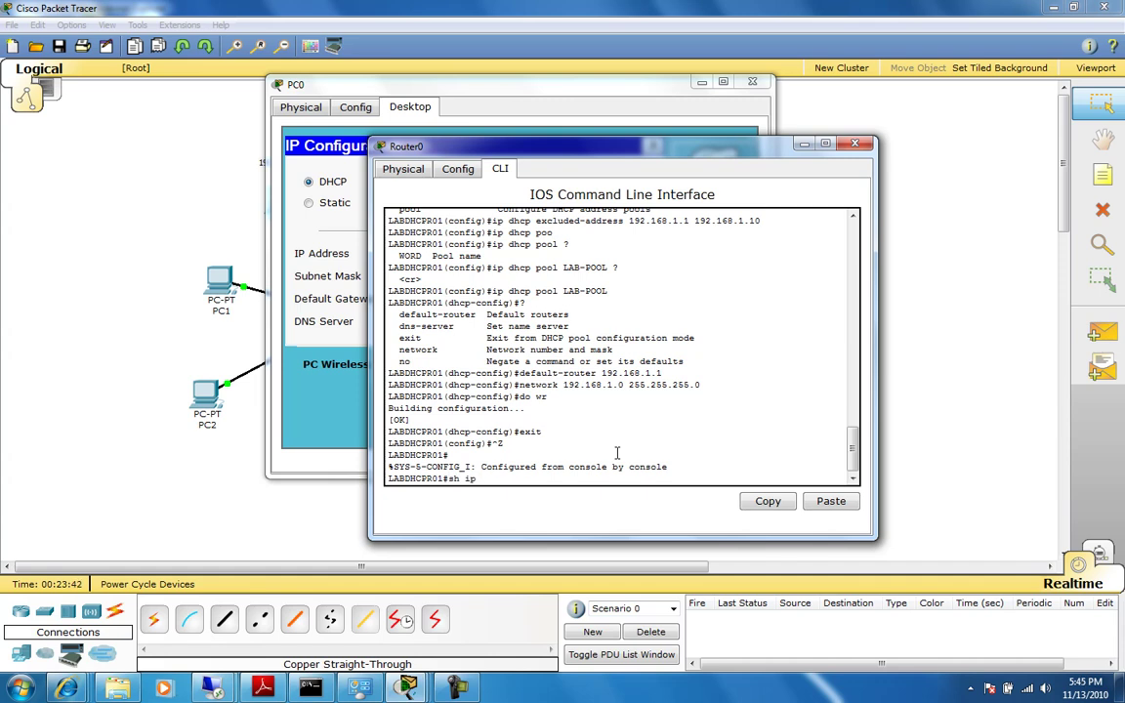
List Router0's DHCP leases with sh ip dhcp binding and examine the leased IP and hardware address
key("Tab")
type("?")
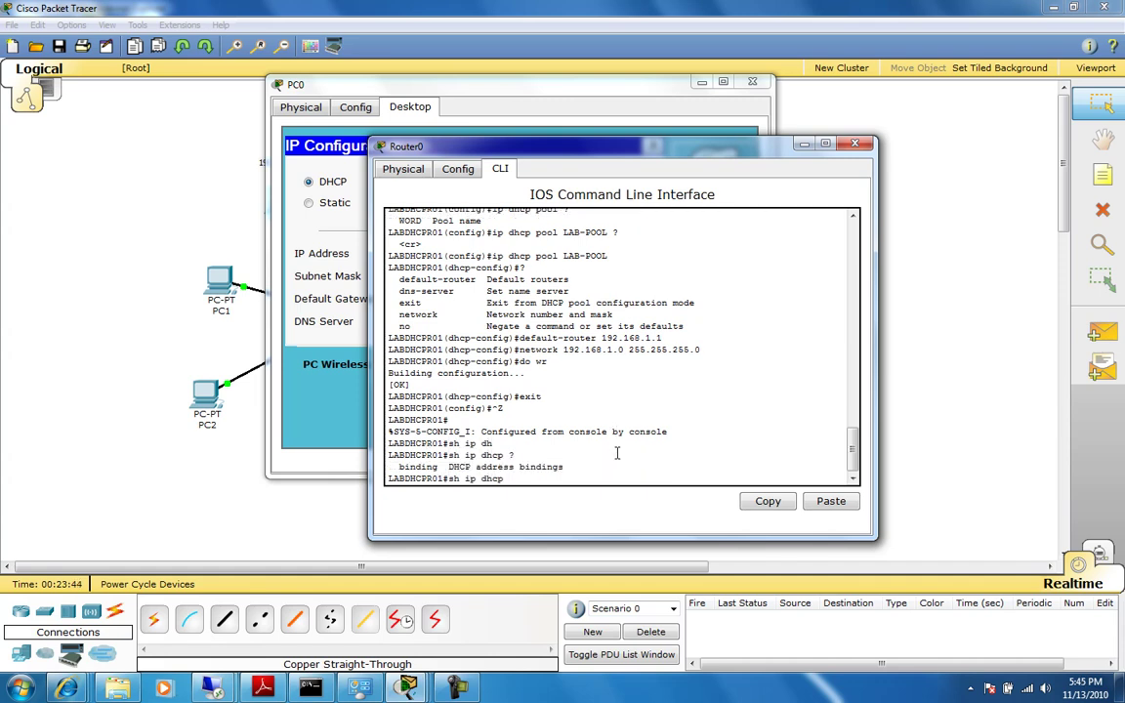
type("b")
key("Tab")
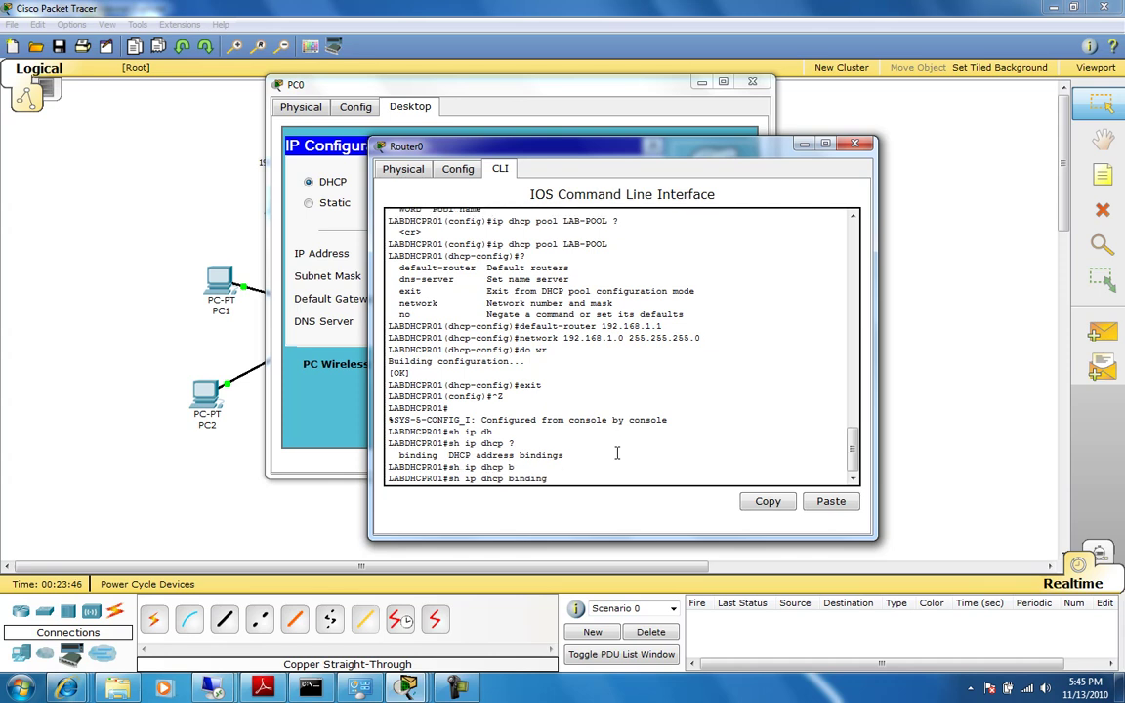
key("Return")
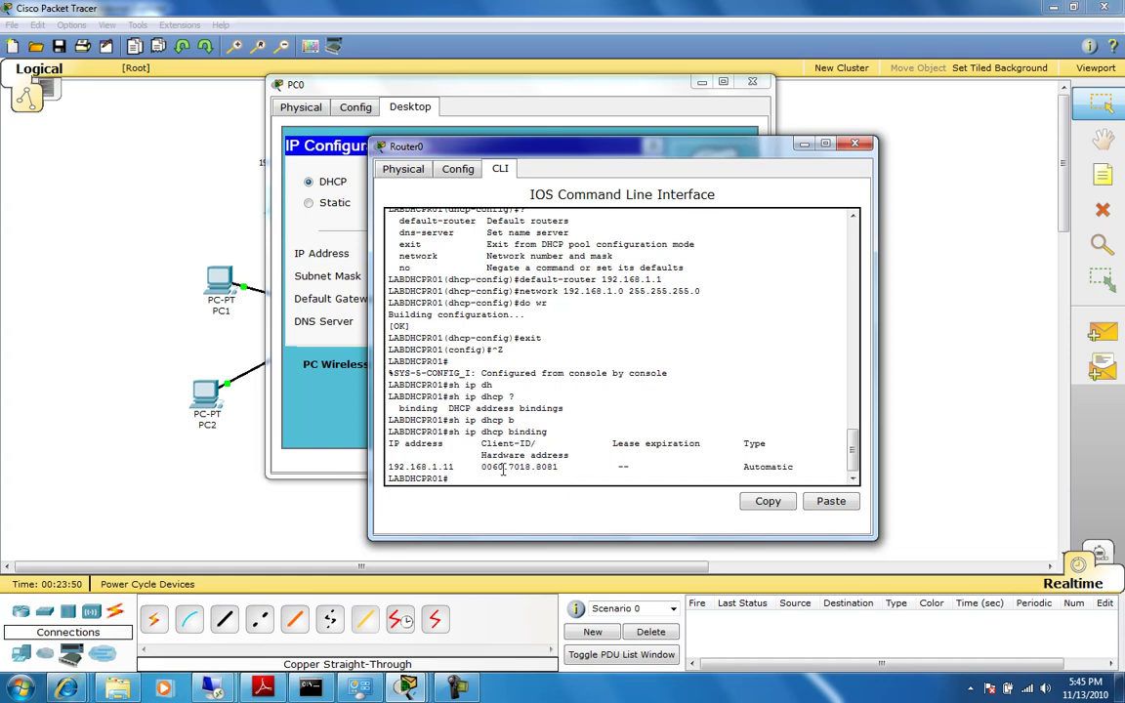
left_click_drag(417, 468, 696, 475)
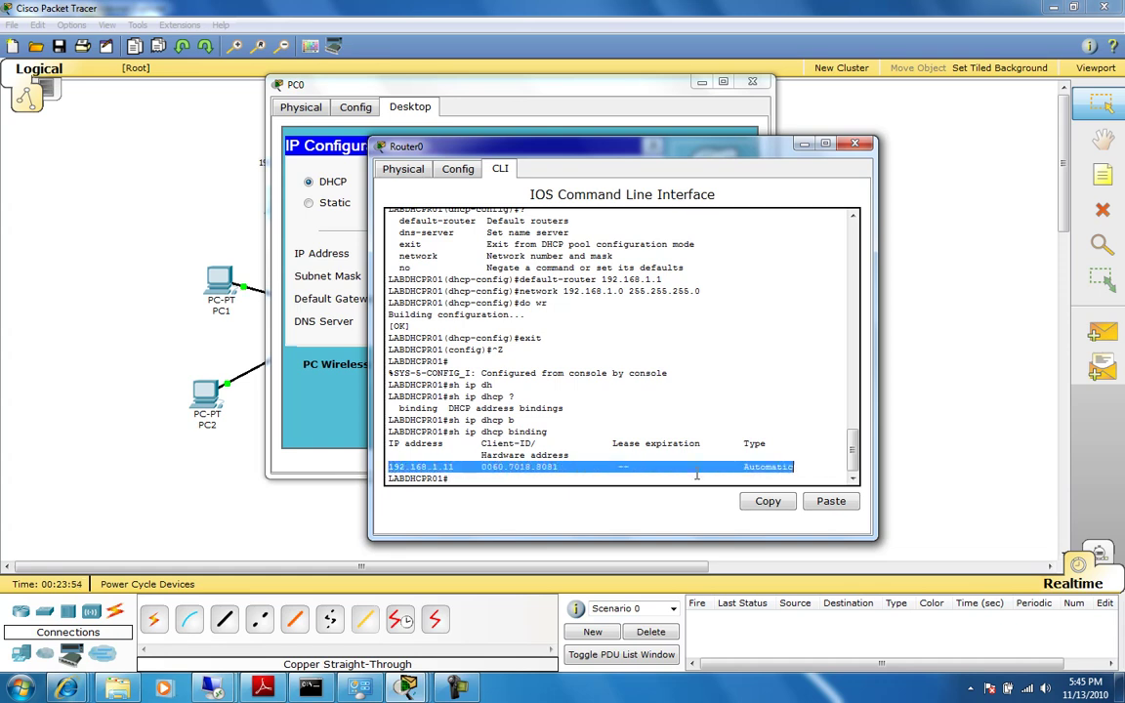
left_click(482, 467)
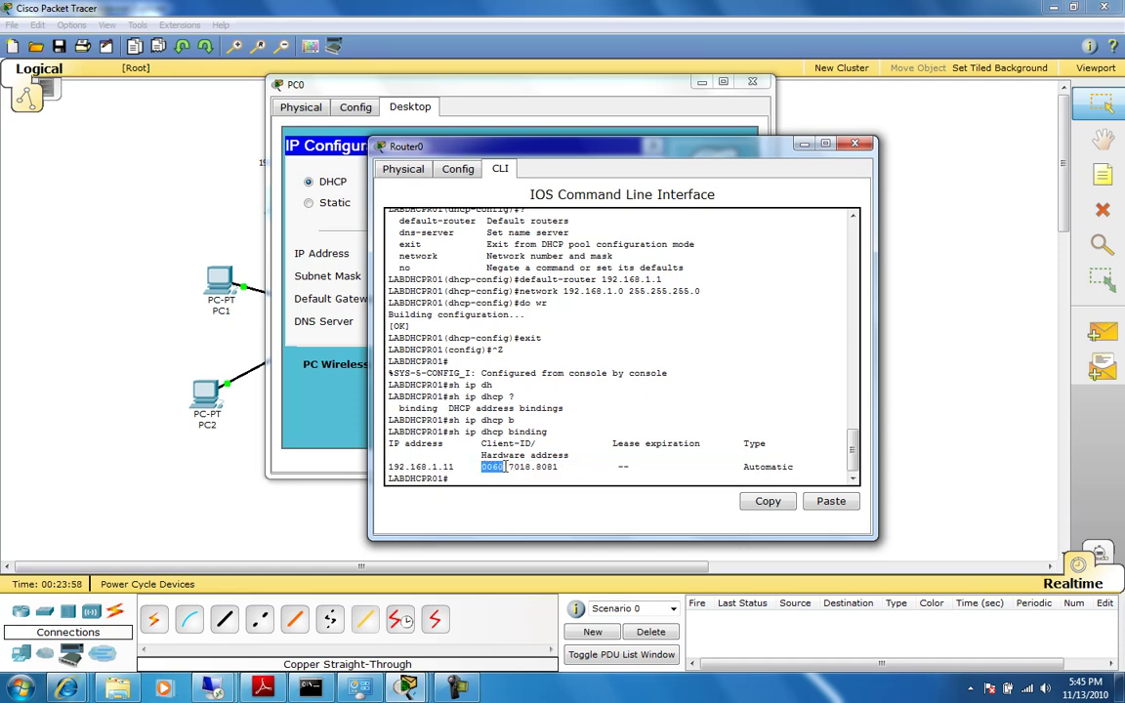
left_click_drag(511, 468, 570, 469)
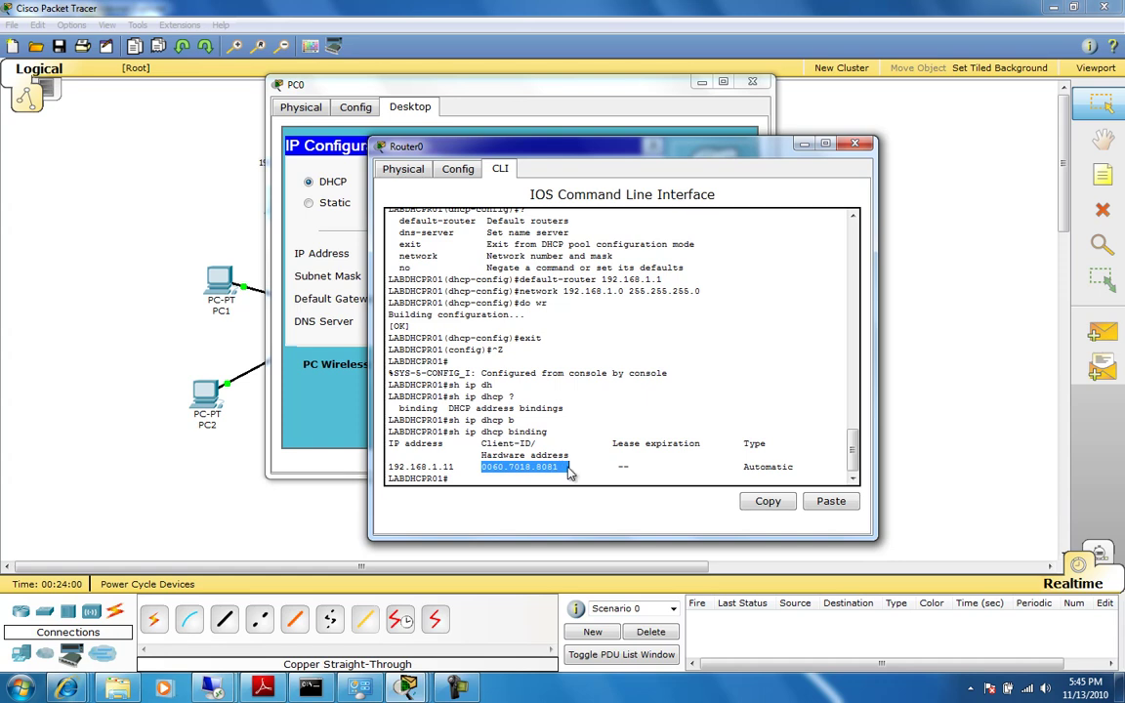
Set PC1's IP configuration to DHCP so that it requests an address from the router
left_click(195, 201)
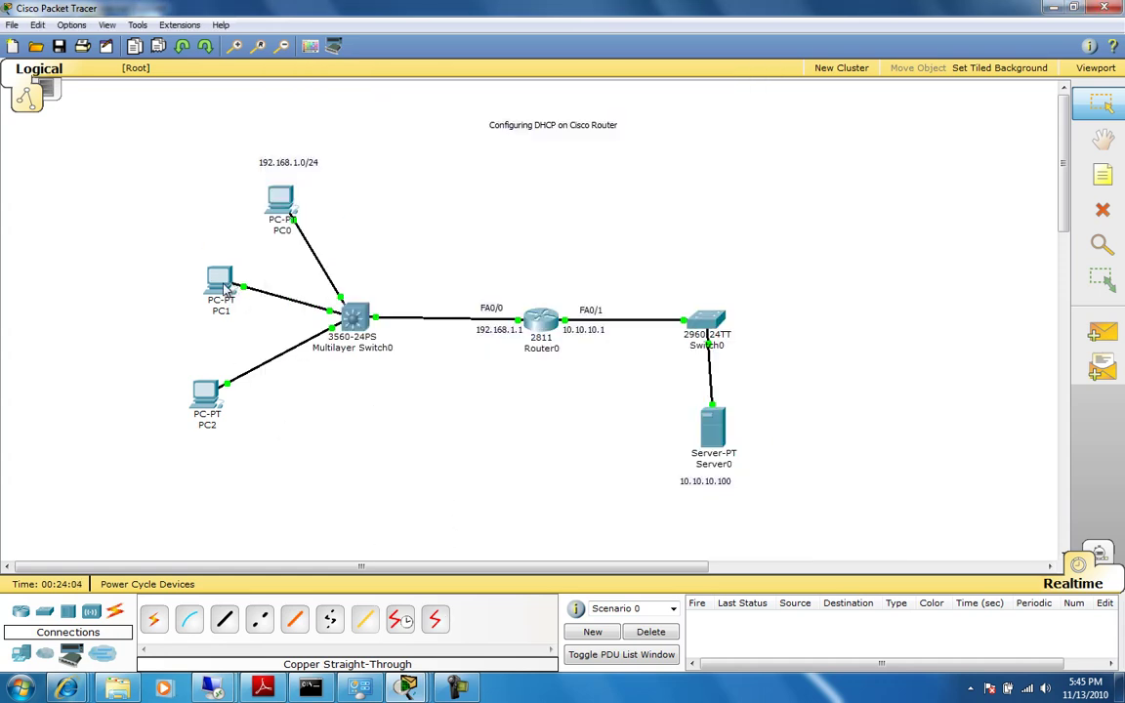
left_click(227, 285)
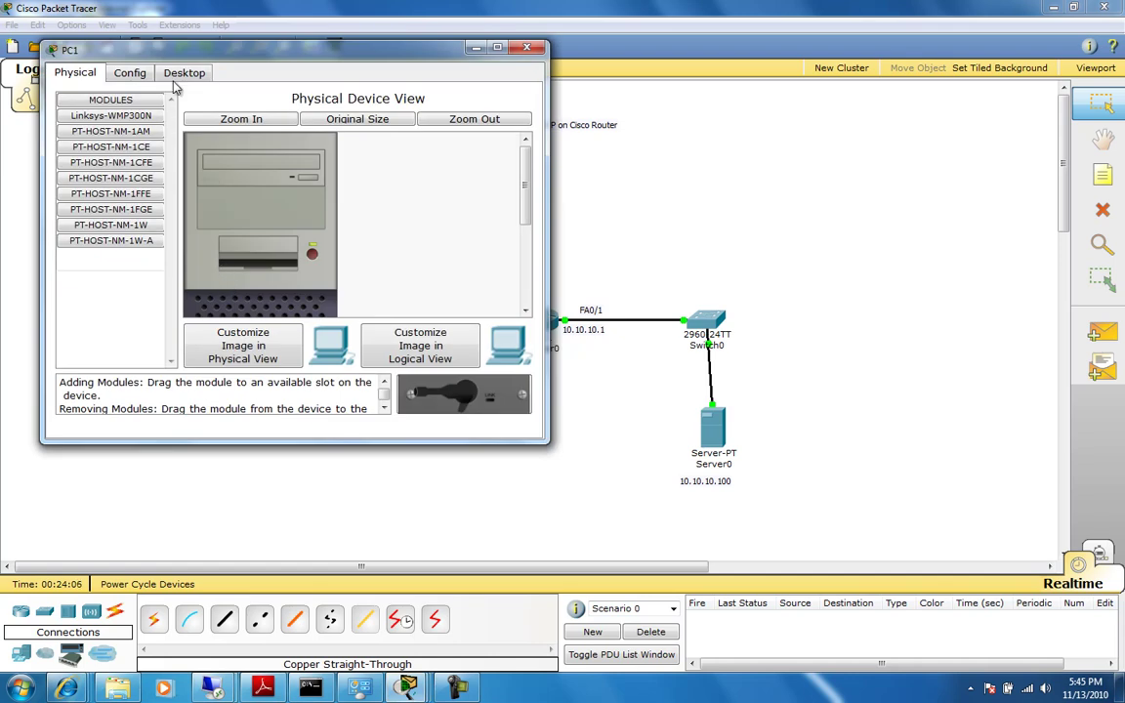
left_click(176, 75)
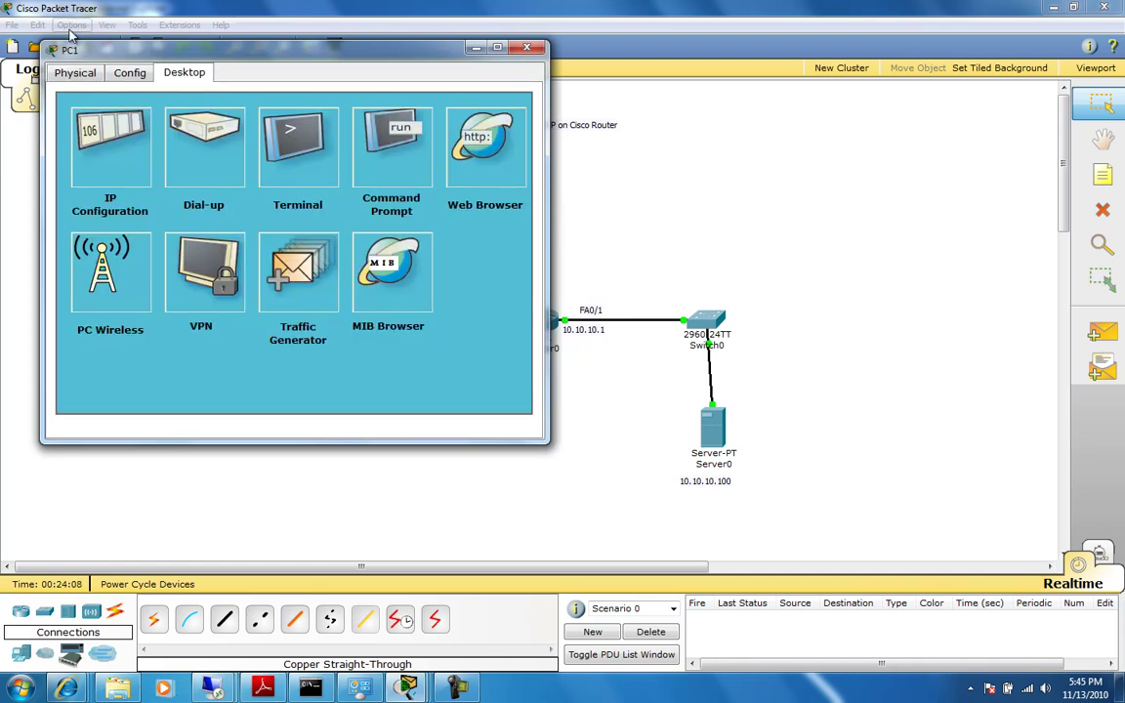
left_click(121, 156)
left_click(96, 146)
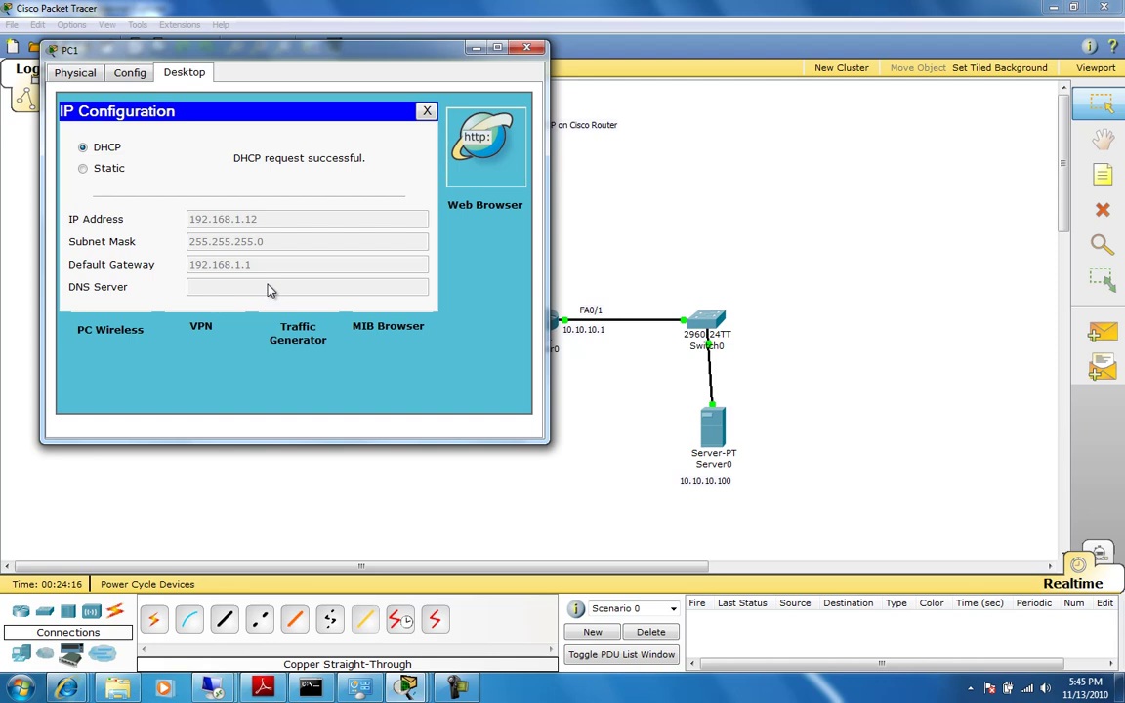
Run sh ip dhcp binding again on Router0 to check for PC1's lease
mouse_move(408, 688)
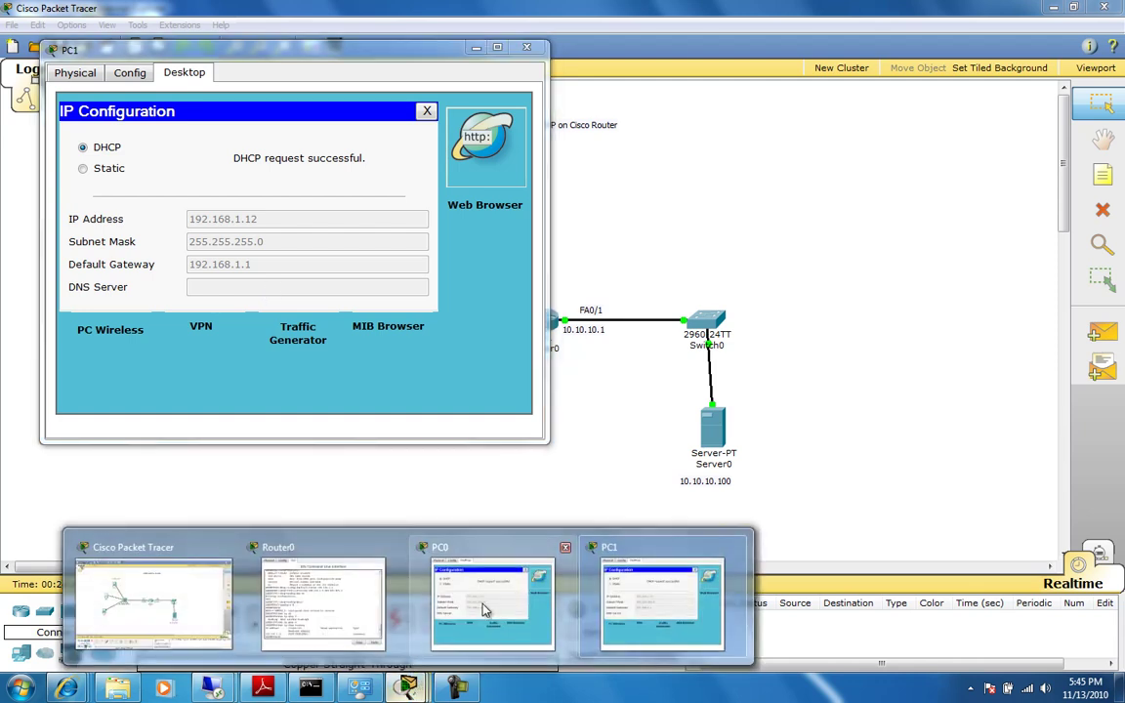
left_click(318, 542)
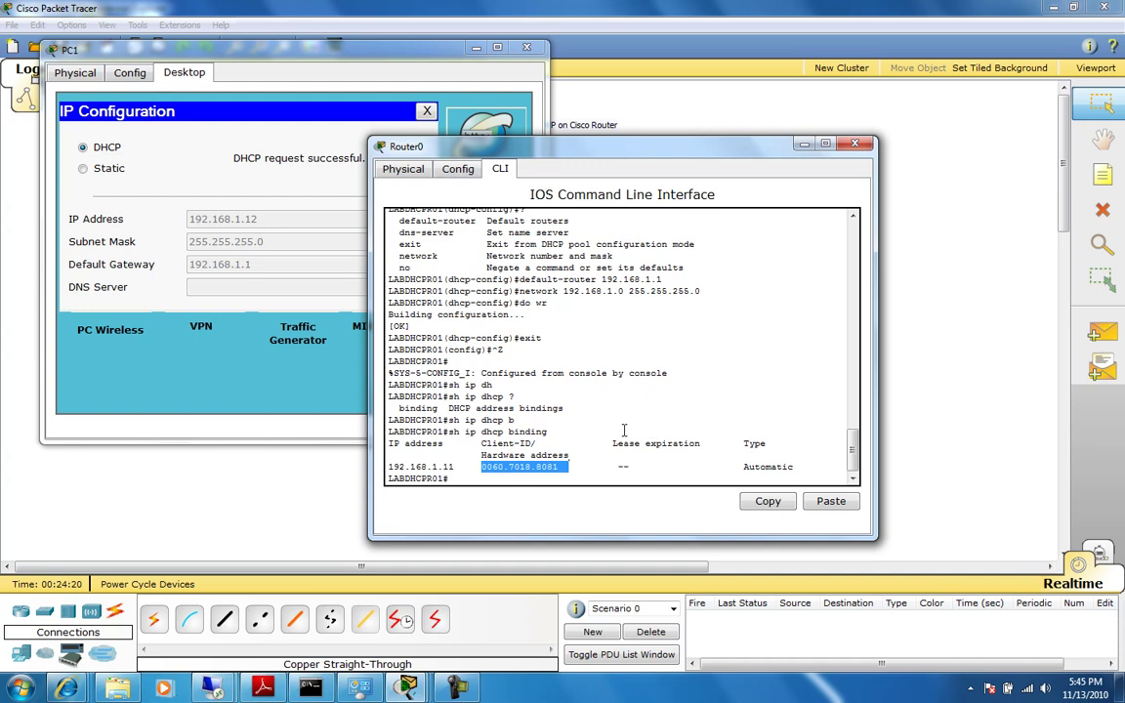
key("Up")
key("Return")
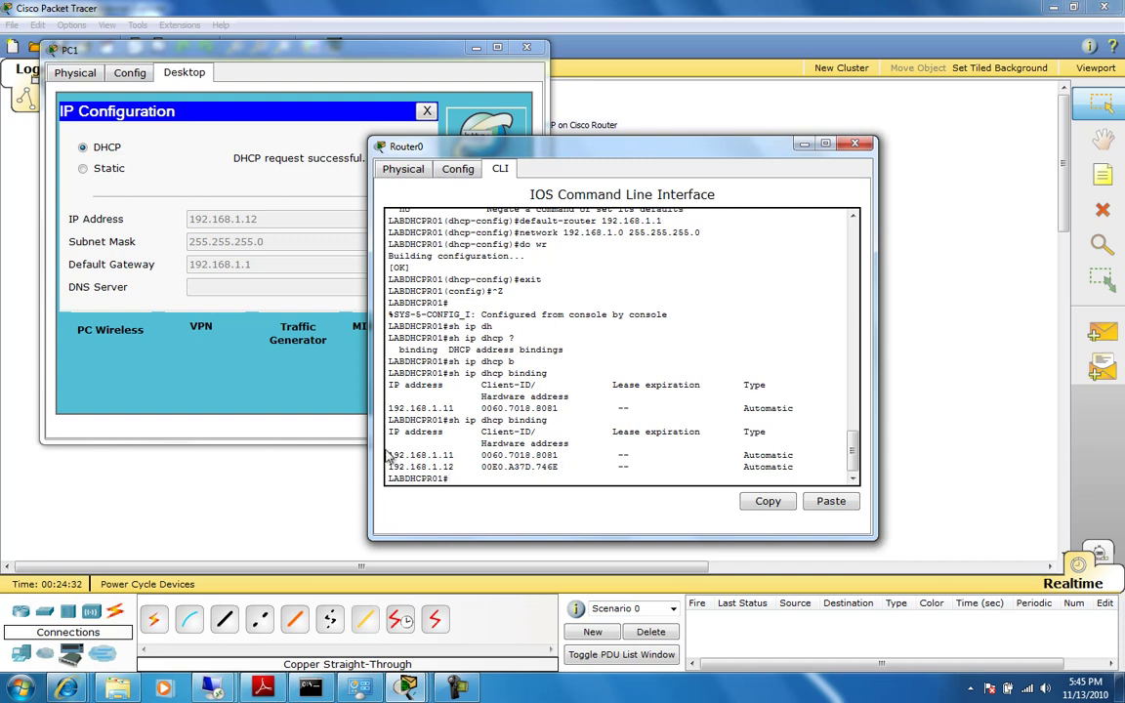
Set PC2's IP configuration to DHCP and close its window
left_click(387, 125)
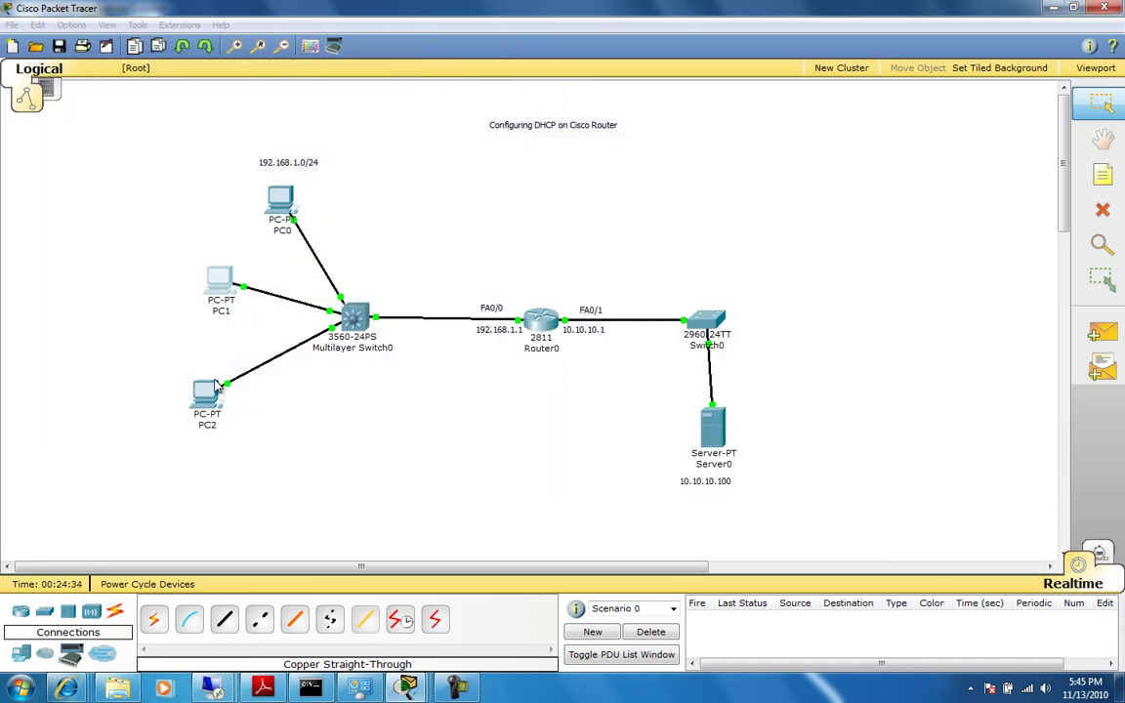
left_click(195, 353)
left_click(200, 92)
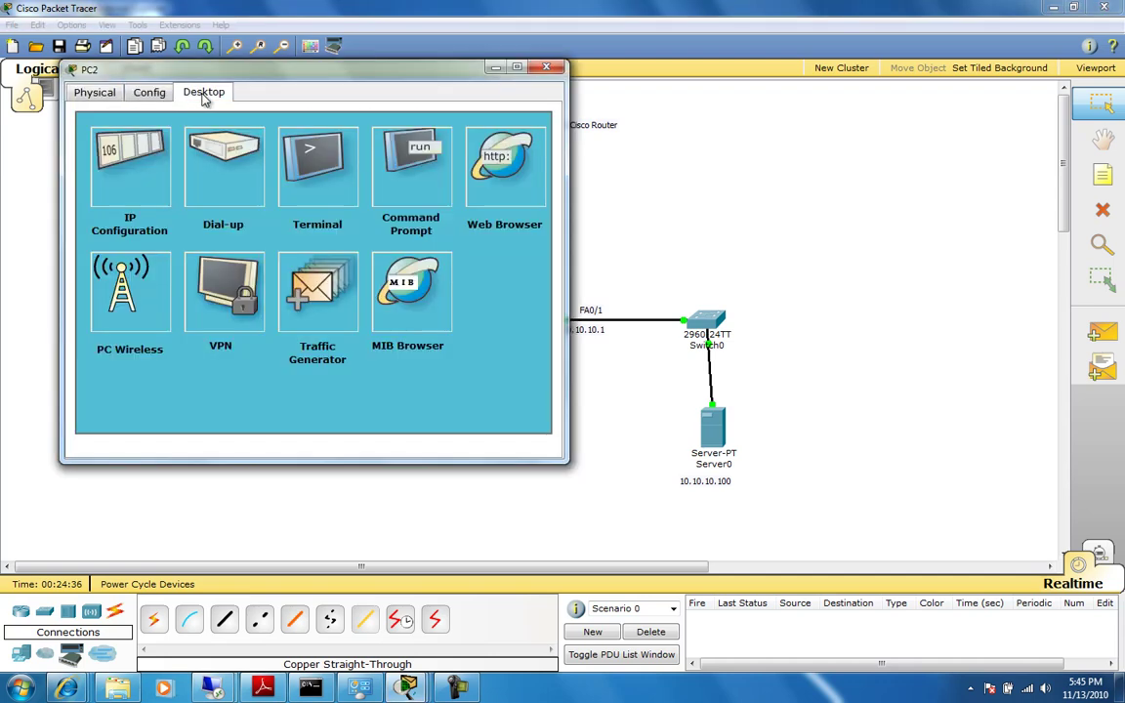
left_click(116, 178)
left_click(123, 168)
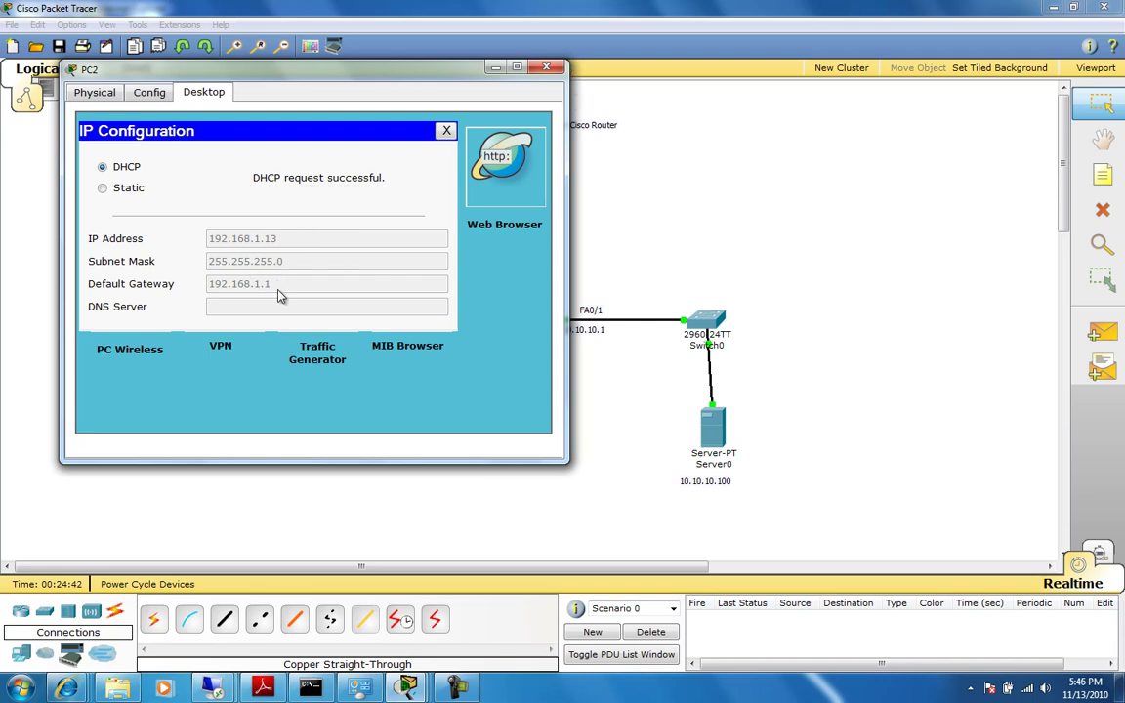
left_click(549, 67)
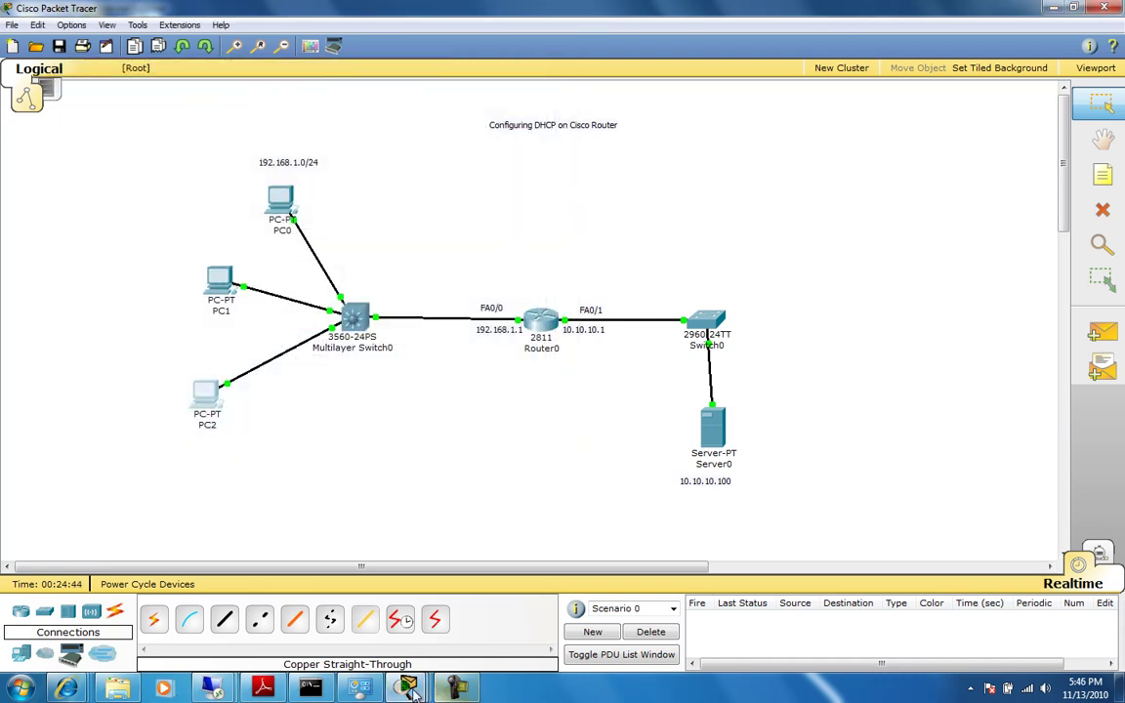
Repeat sh ip dhcp binding on Router0 to check PC2's lease, and close the router window
mouse_move(428, 663)
left_click(407, 600)
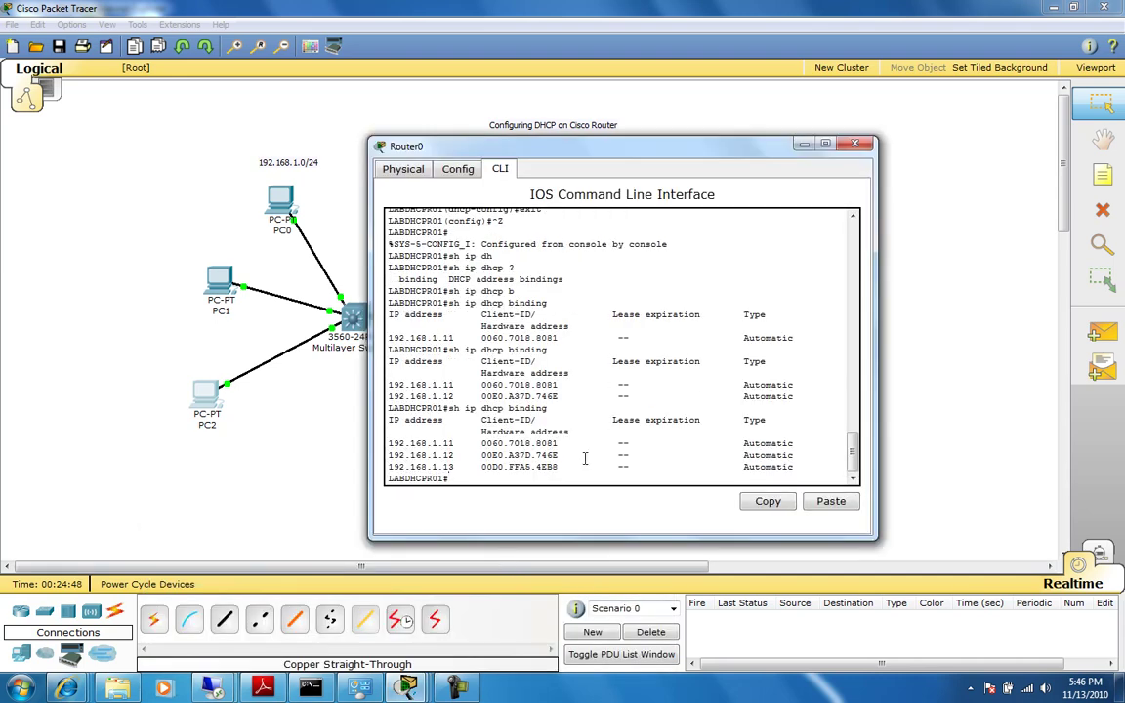
left_click(852, 146)
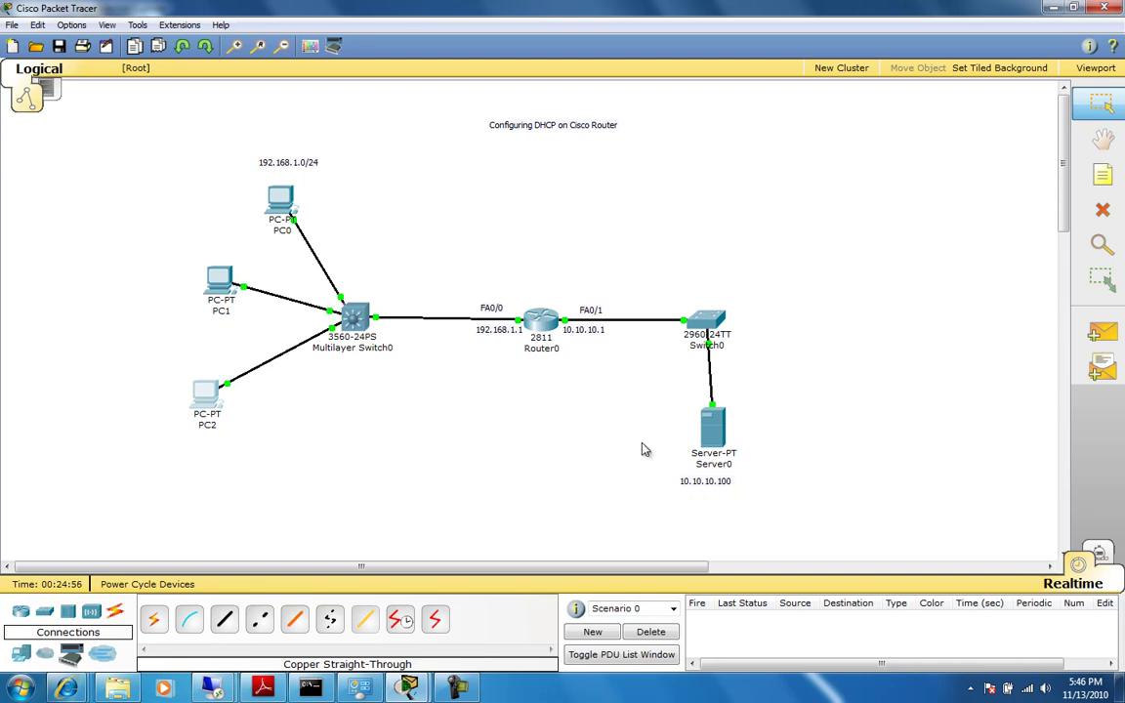
Ping the server at 10.10.10.100 from PC0's command prompt and close the PC0 window
left_click(265, 182)
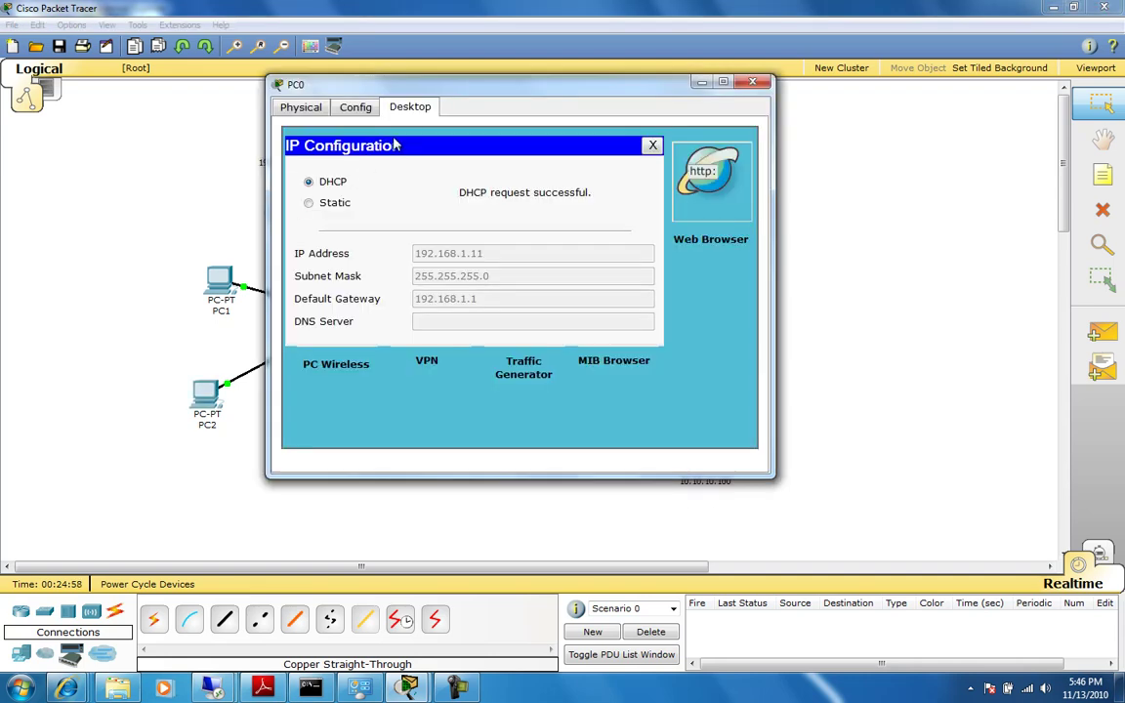
left_click(286, 109)
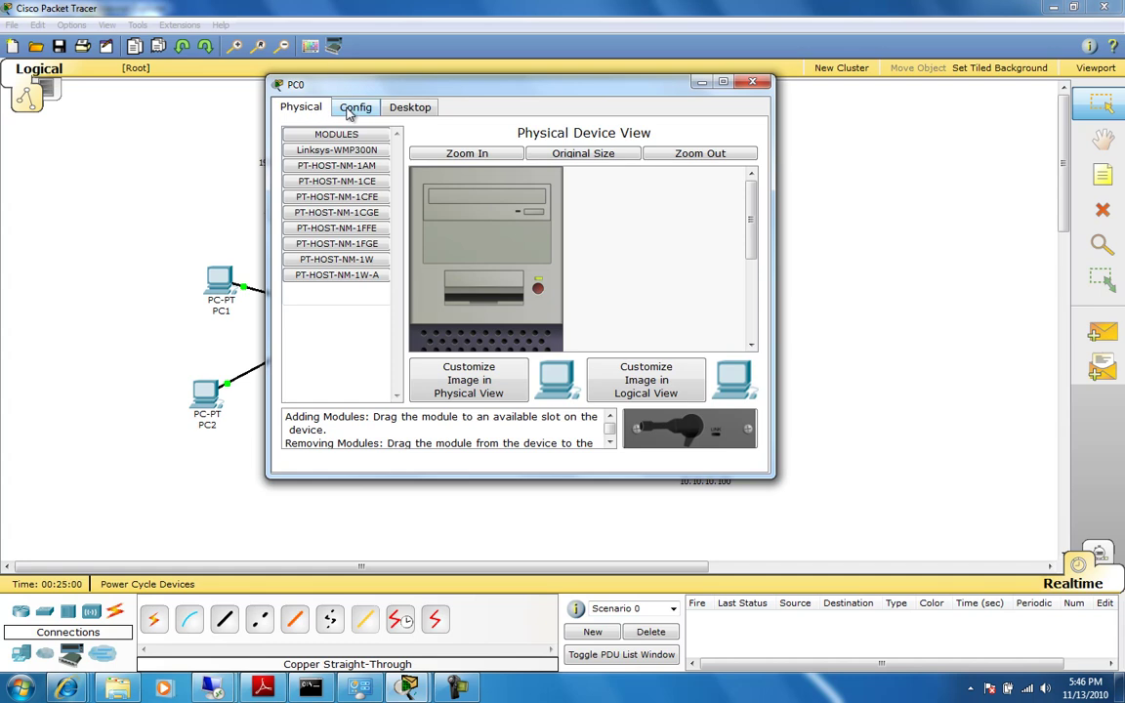
left_click(409, 108)
left_click(593, 139)
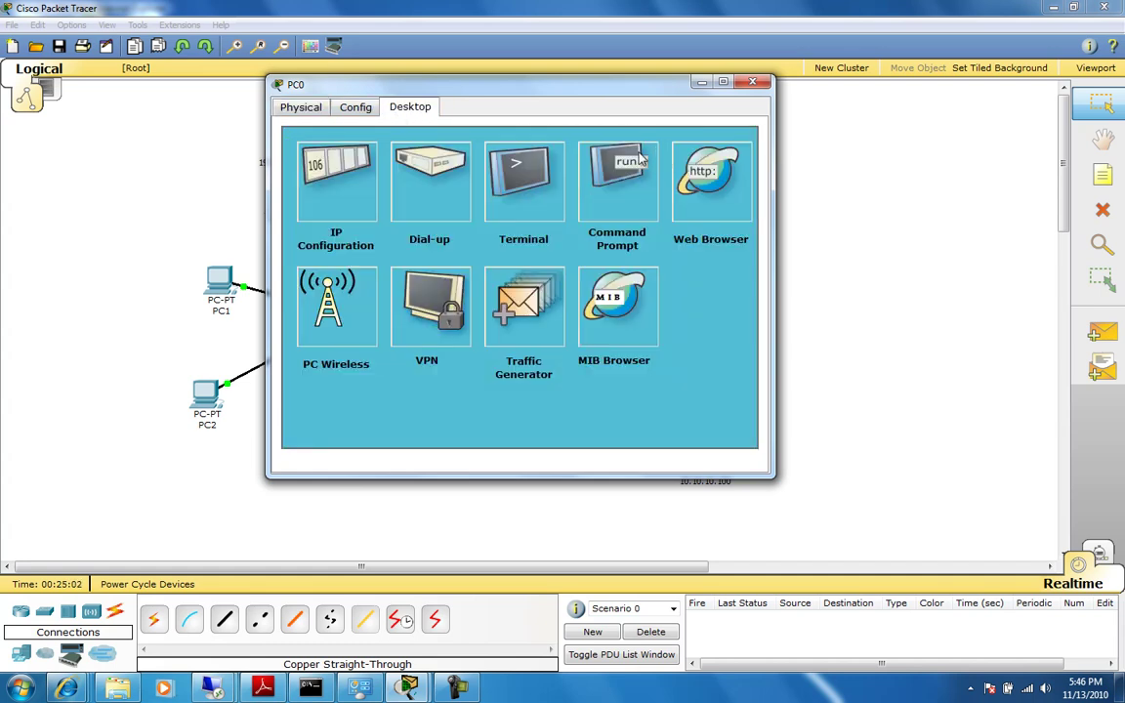
left_click(625, 181)
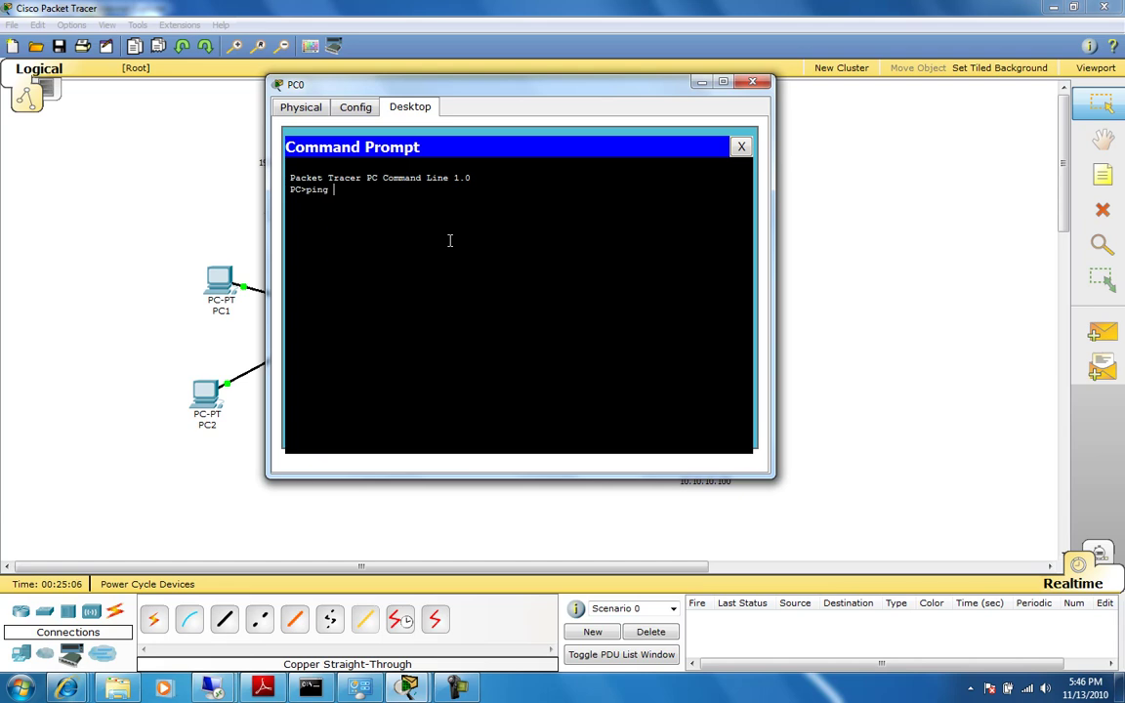
type("ping 10.10.10.100")
key("Return")
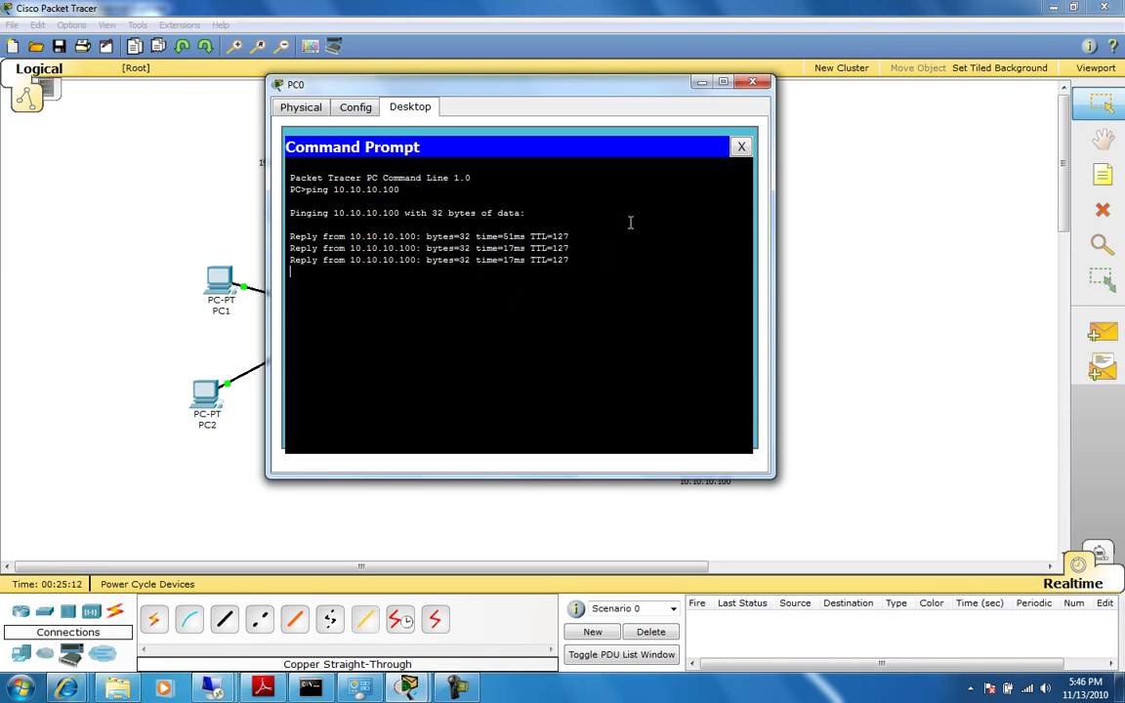
left_click(751, 82)
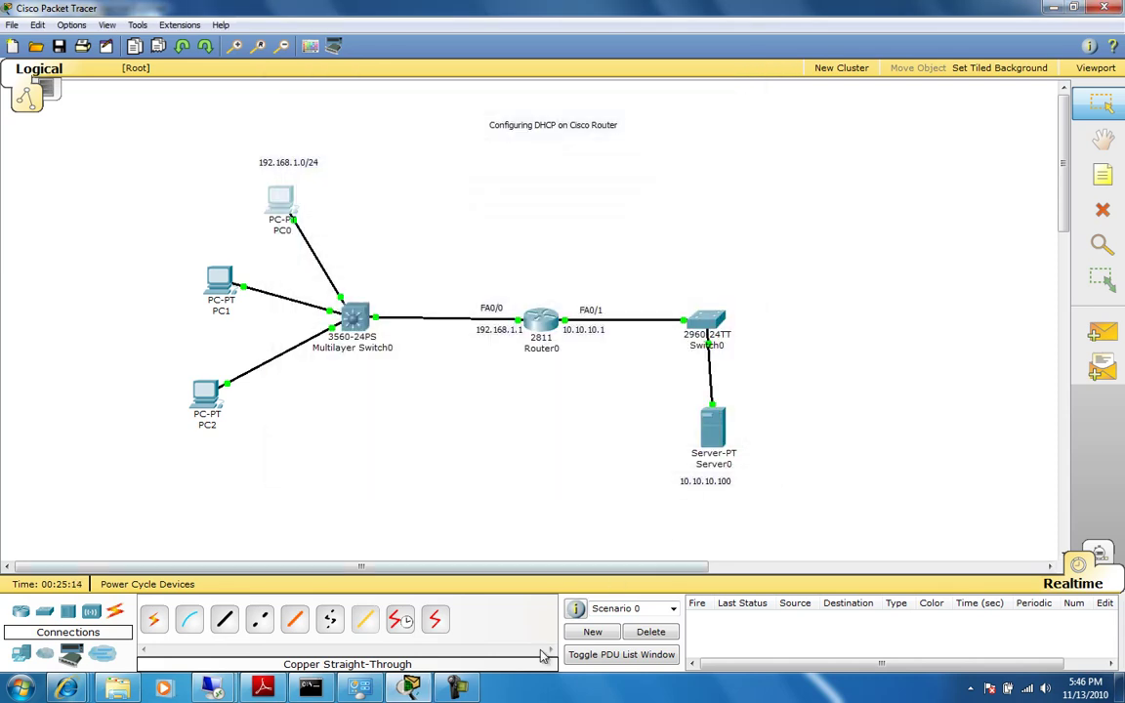
Ping PC0 at 192.168.1.11 from Server0's command prompt
left_click(713, 422)
left_click_drag(309, 89, 758, 147)
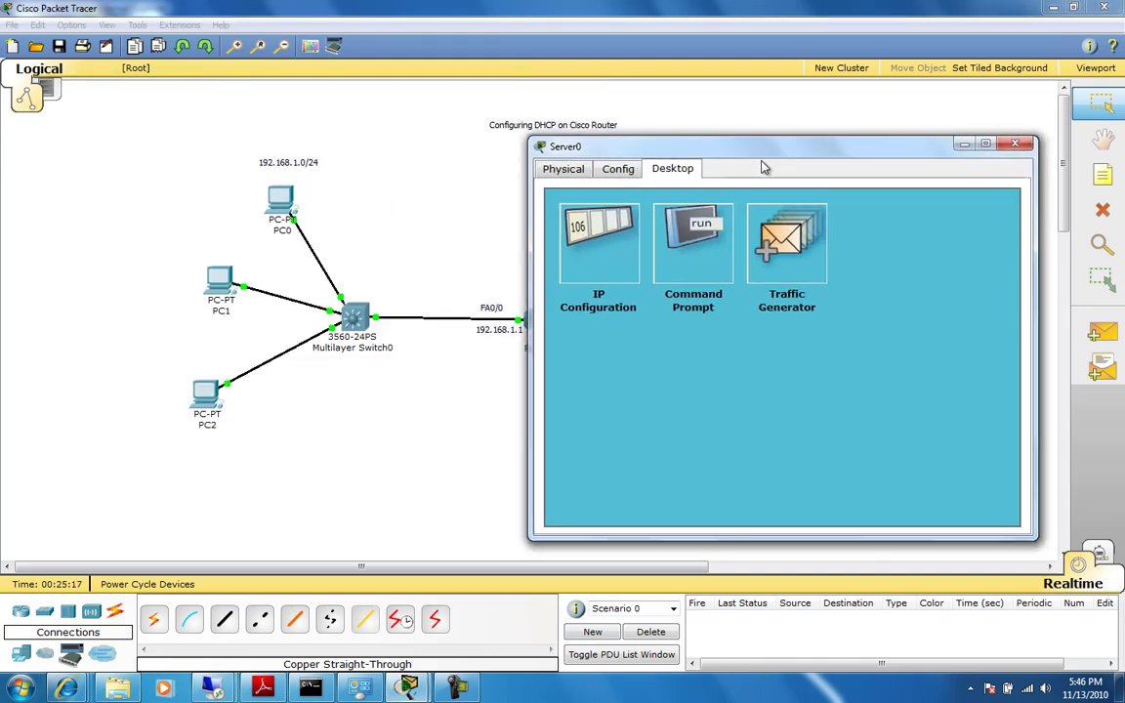
left_click(709, 252)
type("ping 192.168.1.1")
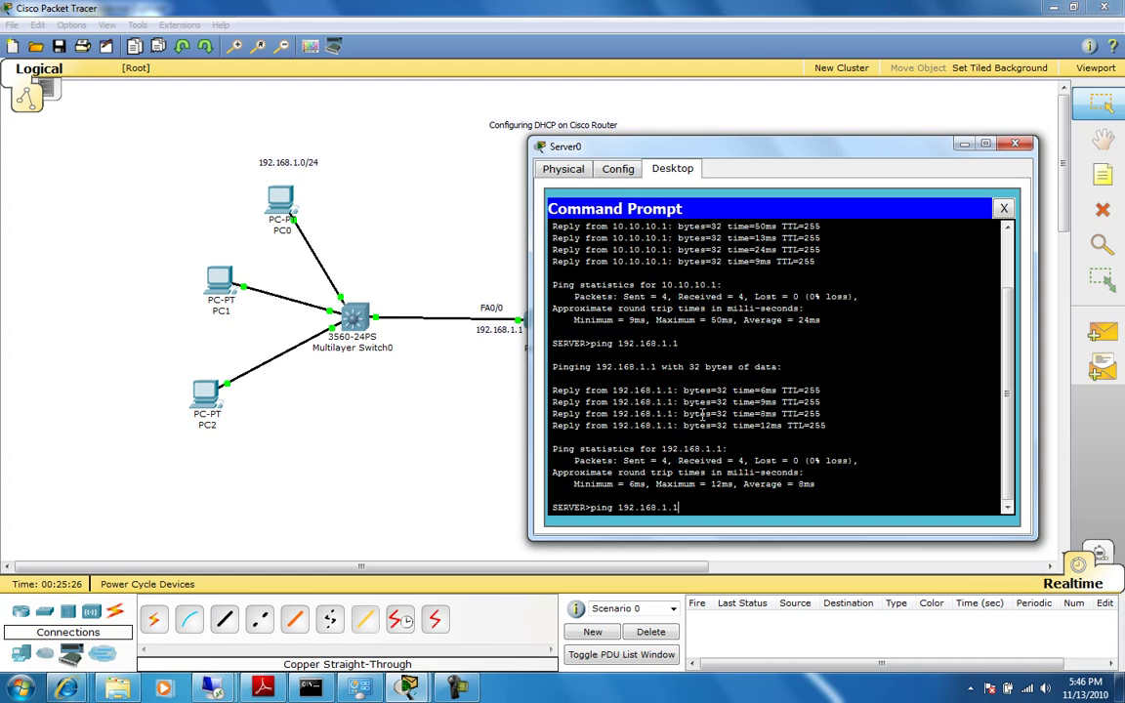
type("1")
key("Return")
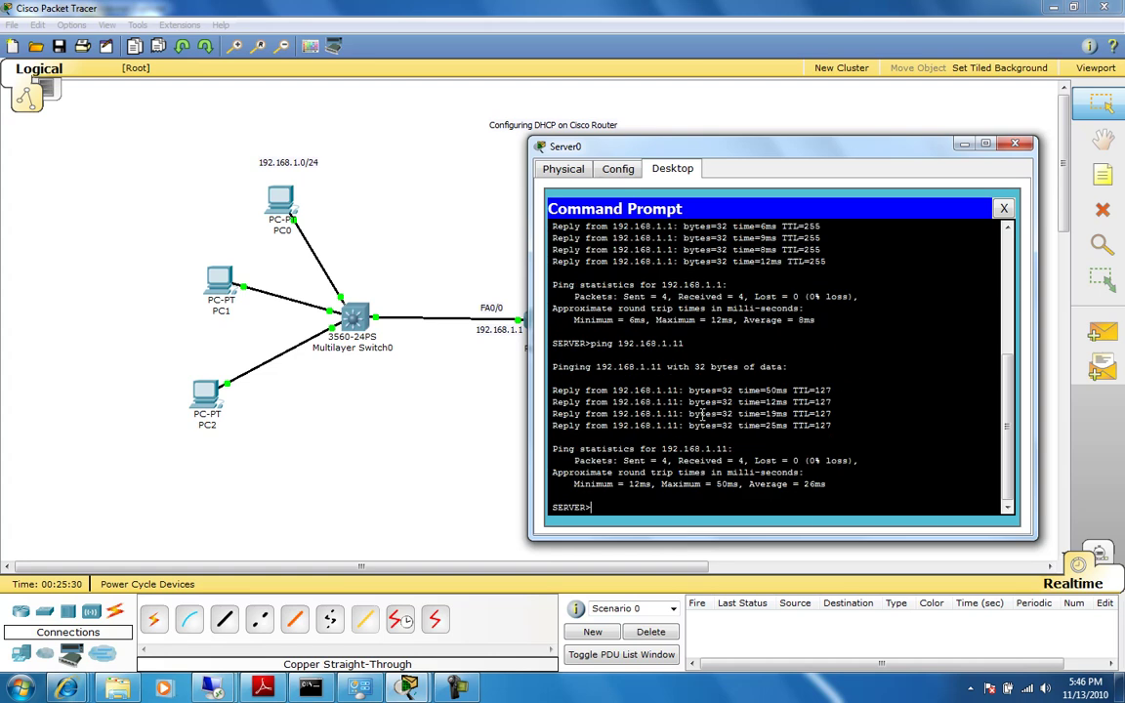
Ping PC1 at 192.168.1.12 and PC2 at 192.168.1.13 from Server0's command prompt
key("Up")
key("Return")
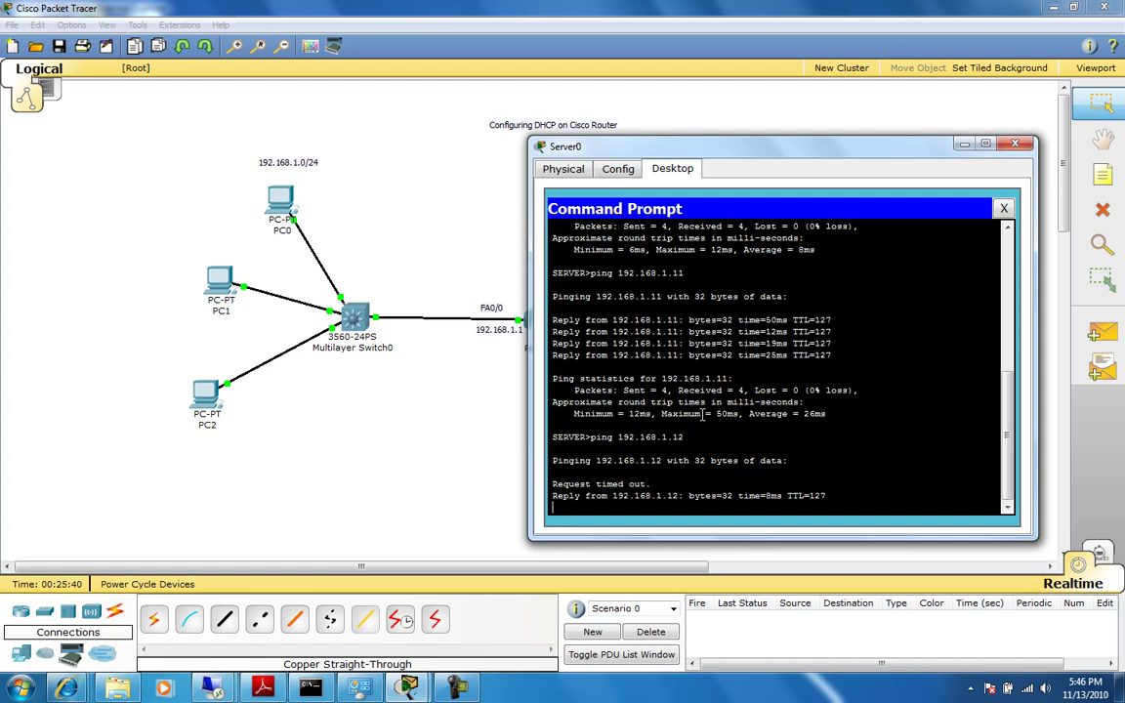
key("Up")
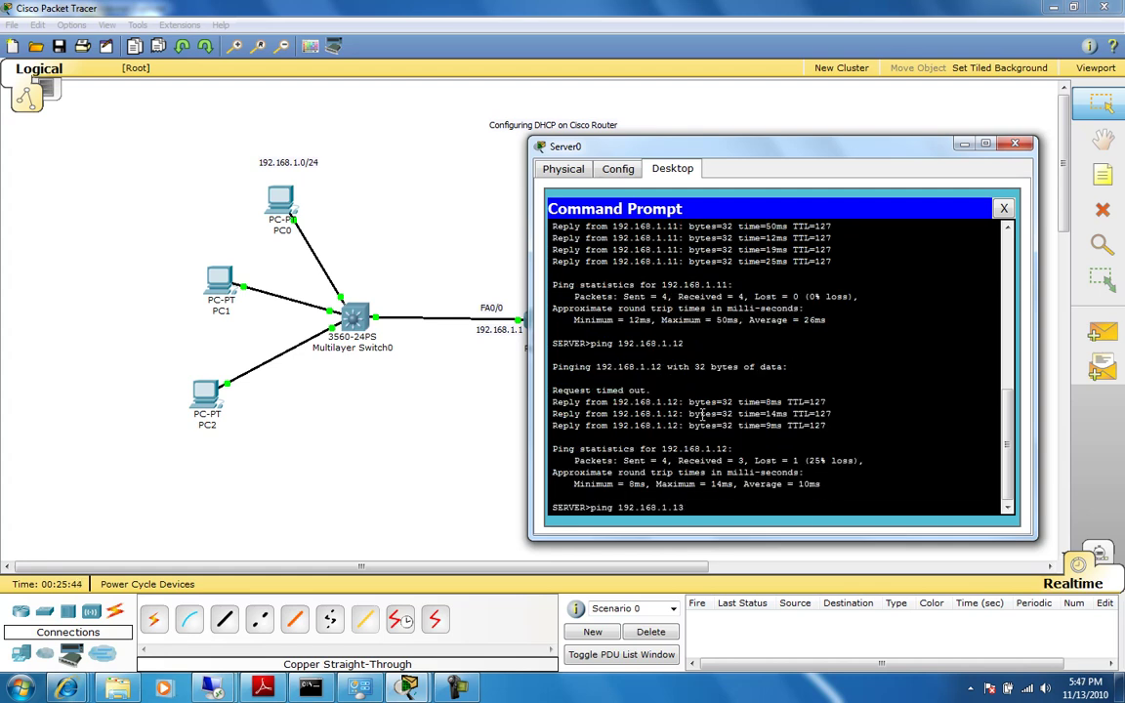
key("Return")
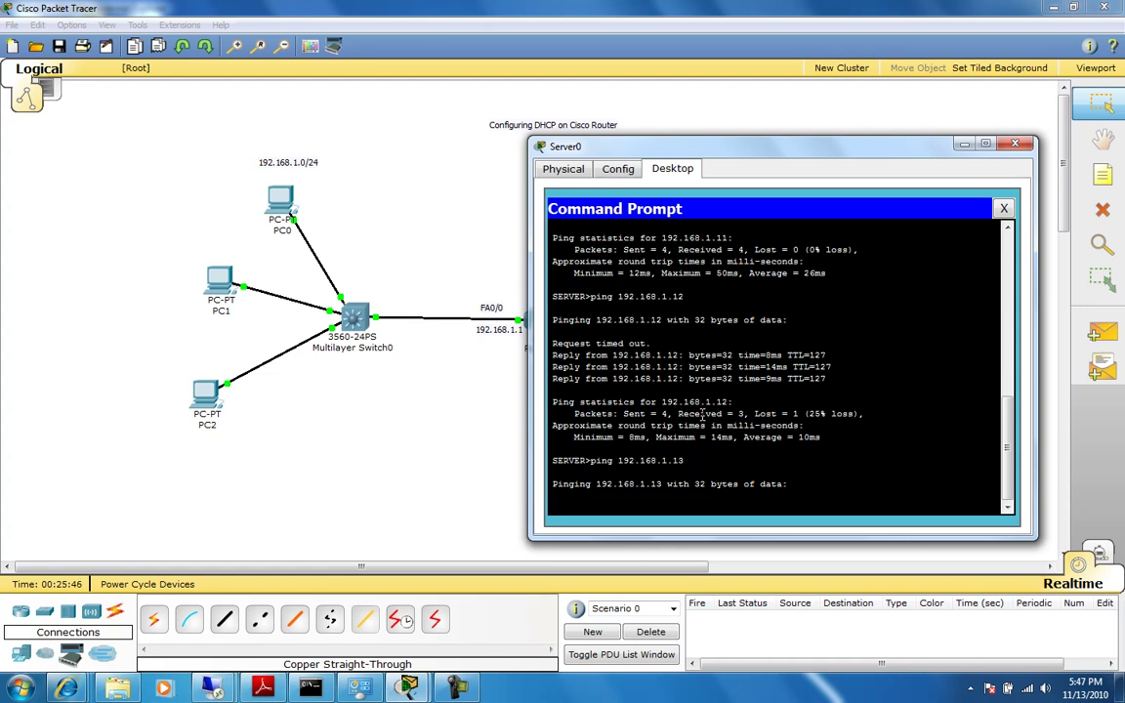